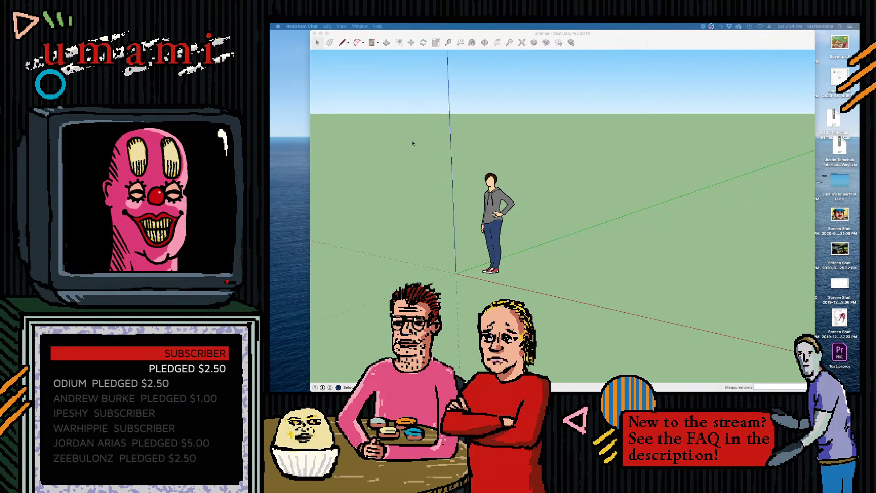
Delete the default human figure from the empty model and enlarge the modelling window to fill the screen
left_click(524, 162)
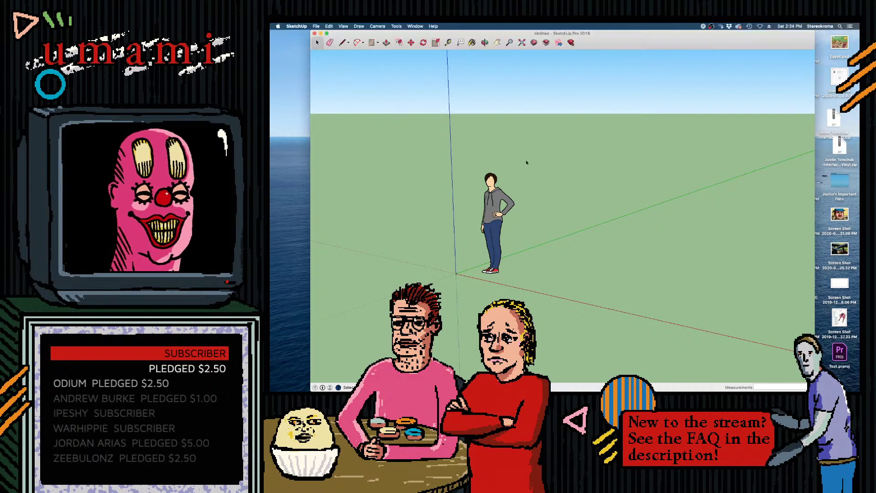
left_click(495, 214)
key("Delete")
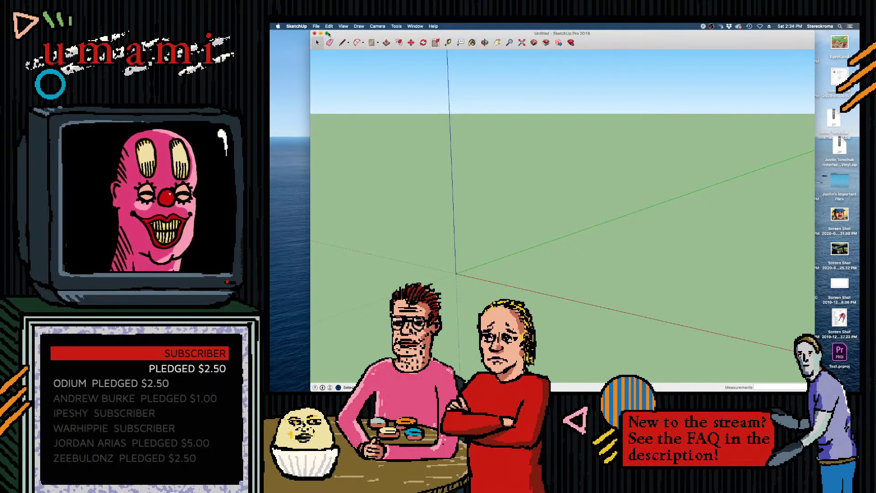
double_click(335, 32)
scroll(528, 188, "up", 3)
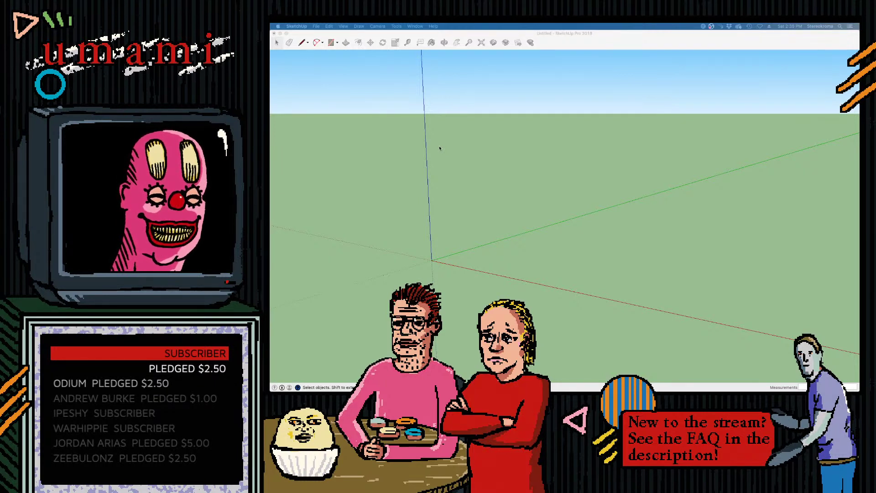
Draw a rectangle on the ground plane starting at the origin, with its first dimension set to 20'
left_click(598, 218)
left_click(302, 42)
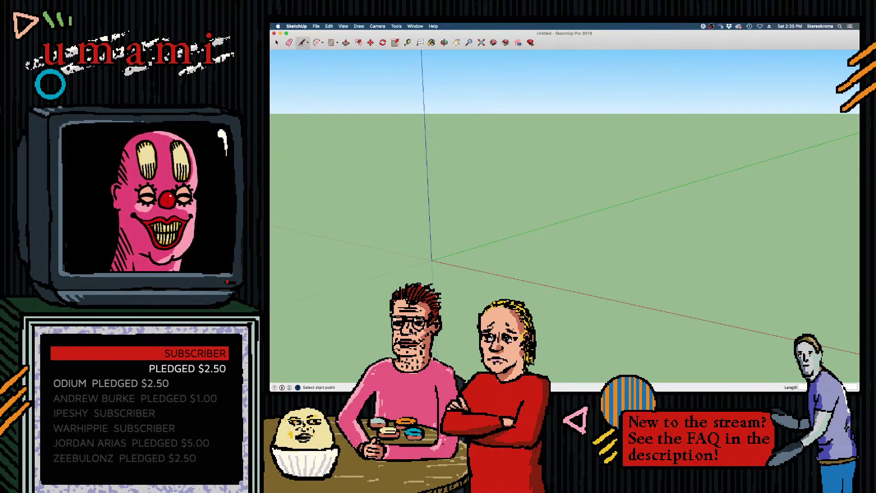
left_click(332, 43)
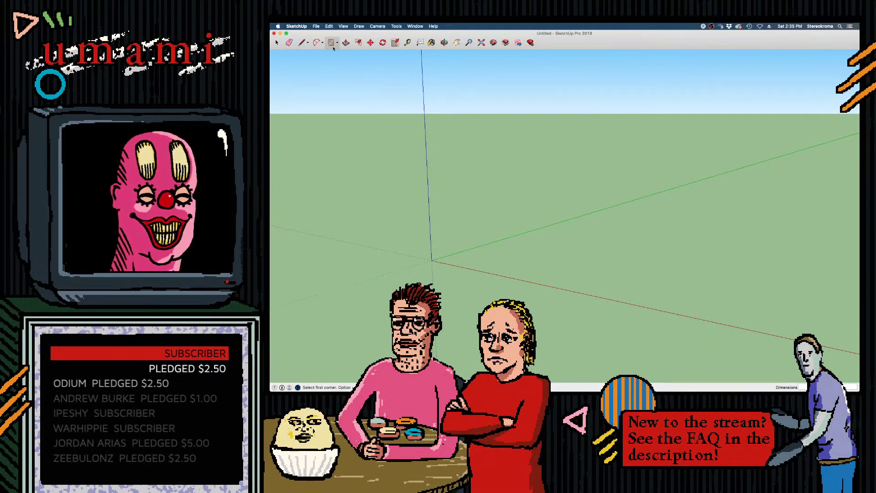
left_click(432, 260)
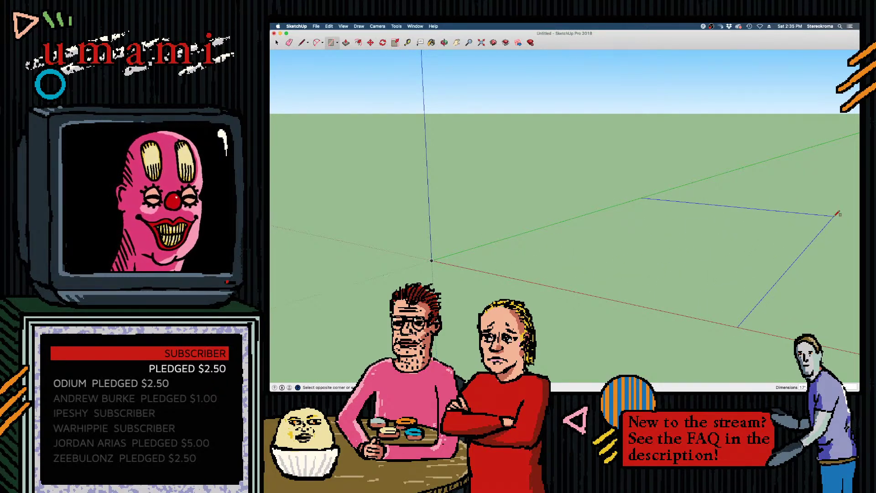
left_click(836, 215)
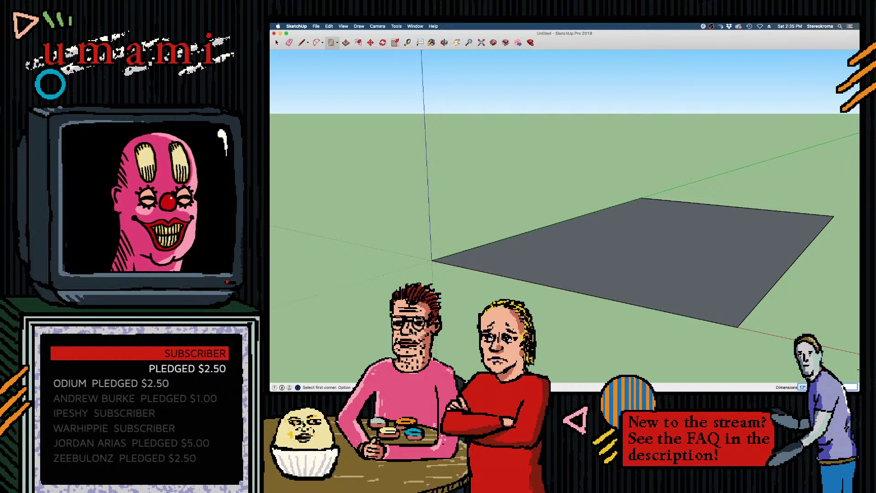
type("20")
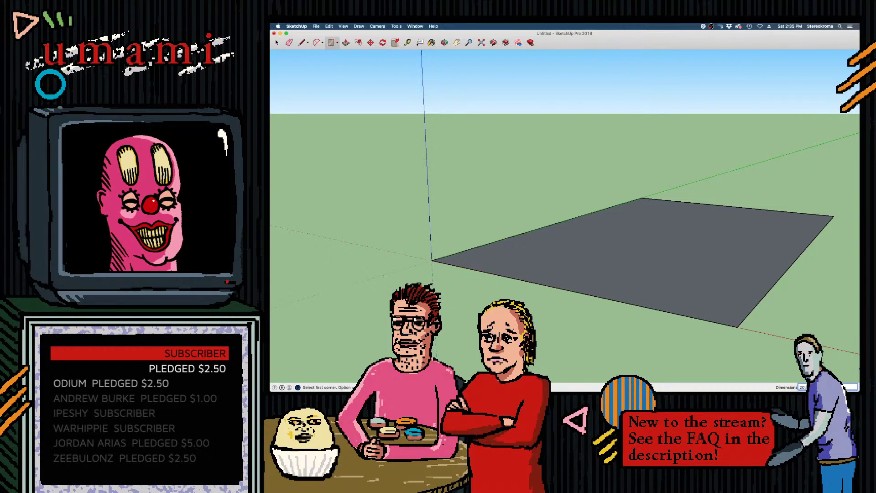
key("Return")
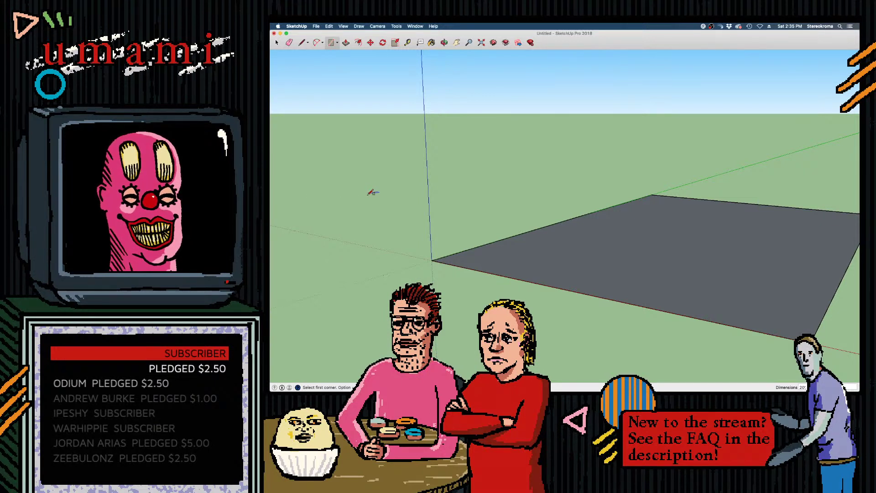
scroll(377, 255, "down", 5)
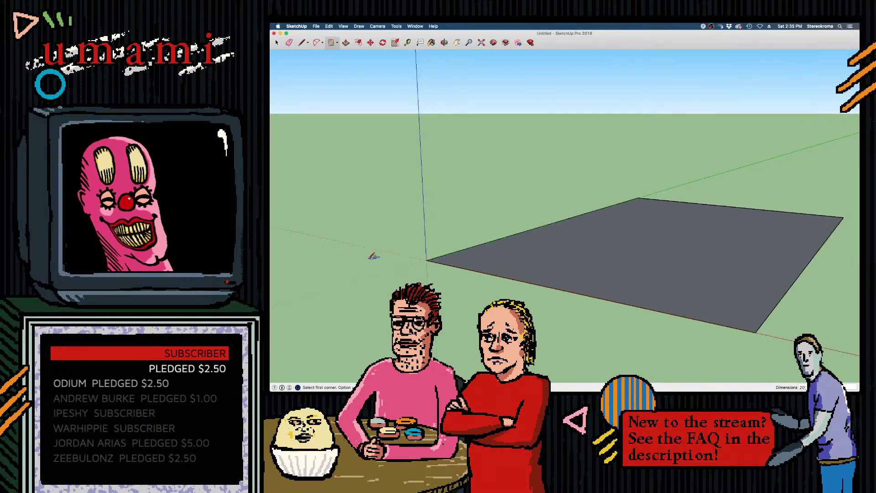
scroll(378, 255, "up", 4)
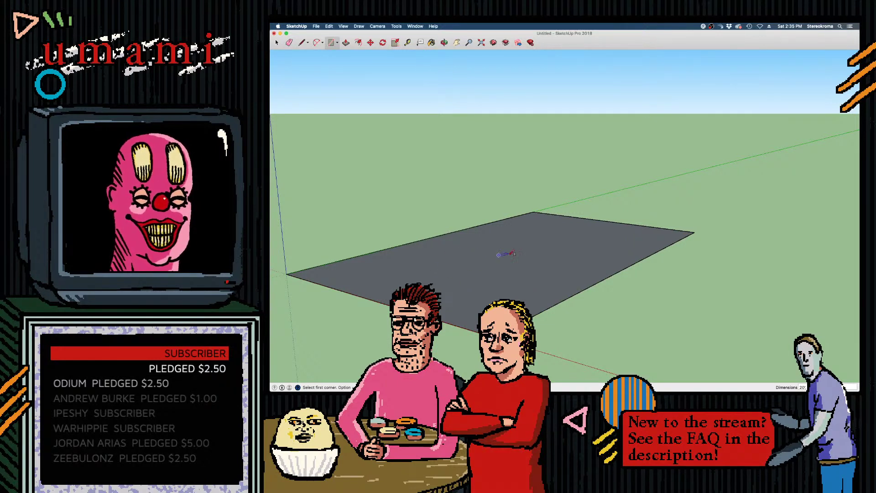
key("space")
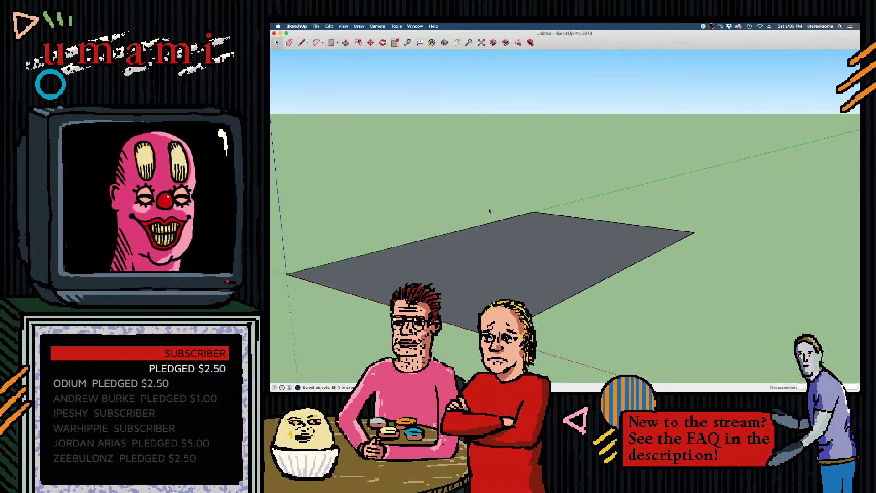
middle_click_drag(579, 231, 511, 279)
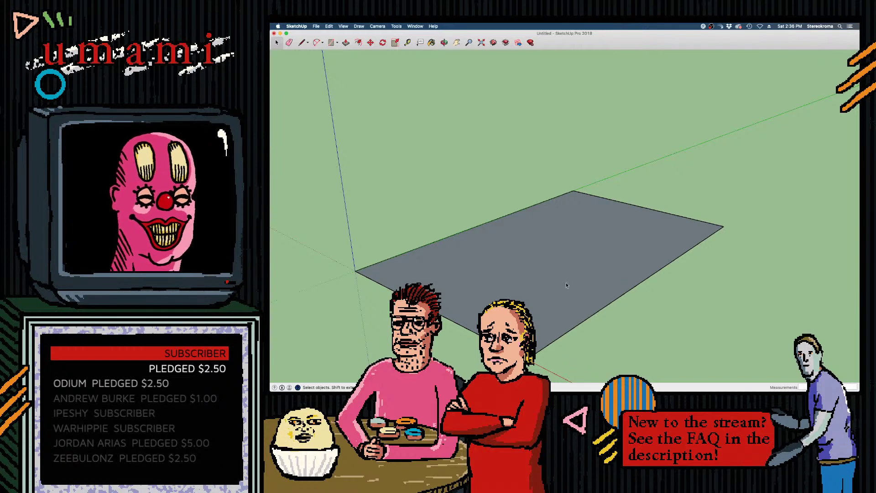
mouse_move(567, 286)
middle_mouse_down()
mouse_move(518, 267)
mouse_move(532, 302)
mouse_move(516, 273)
mouse_move(525, 267)
mouse_move(495, 283)
mouse_move(518, 270)
middle_mouse_up()
scroll(516, 302, "up", 5)
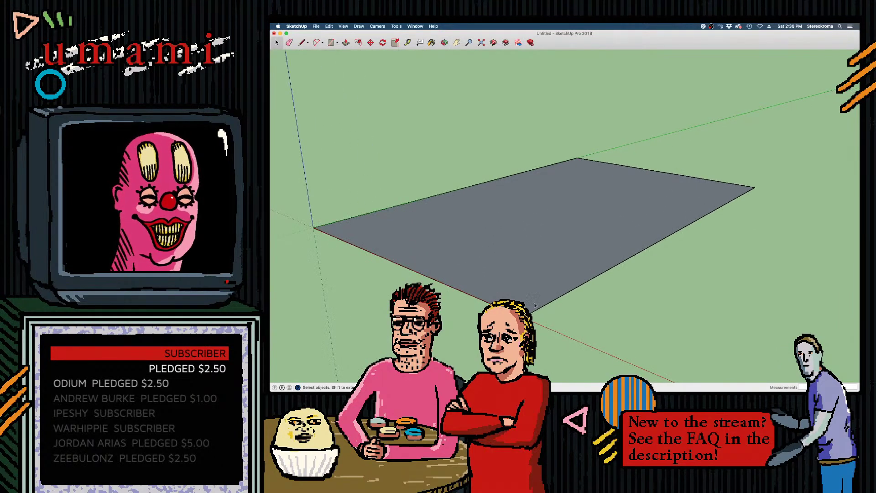
scroll(522, 294, "down", 3)
scroll(489, 220, "up", 3)
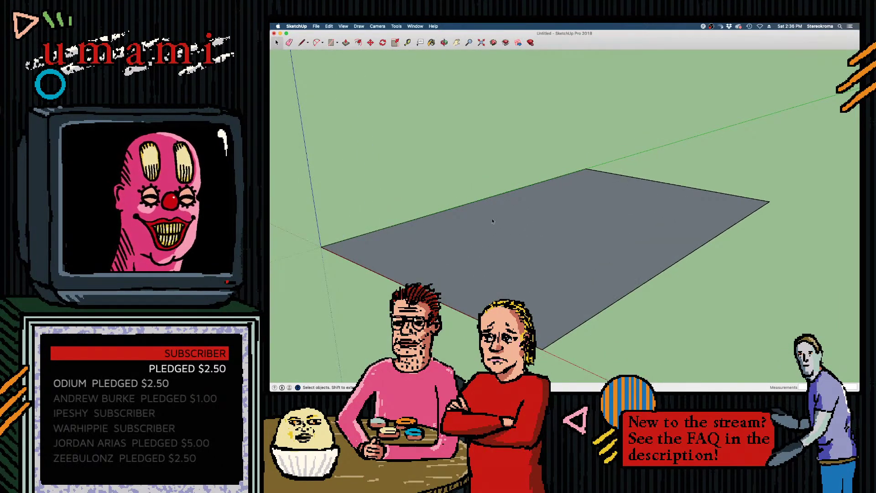
mouse_move(592, 252)
left_mouse_down()
mouse_move(552, 219)
mouse_move(530, 278)
mouse_move(546, 302)
mouse_move(577, 283)
mouse_move(578, 297)
mouse_move(443, 256)
mouse_move(450, 254)
left_mouse_up()
key("space")
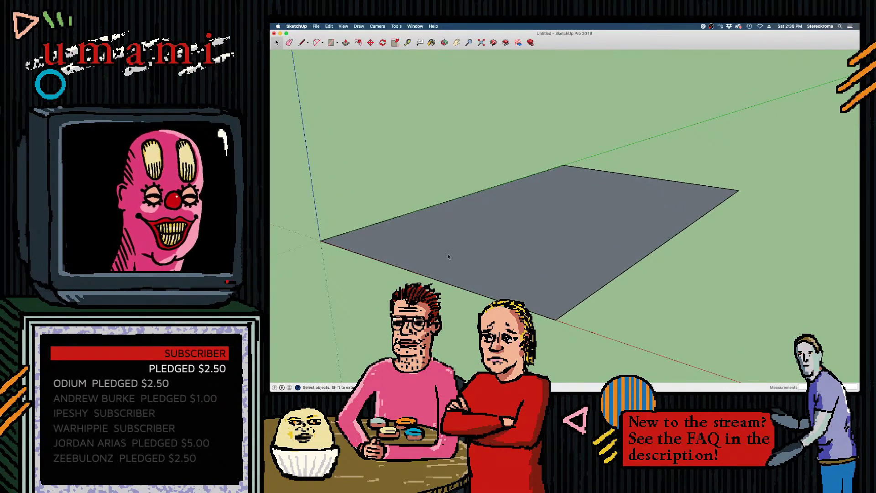
Push/Pull the ground rectangle upward about 12' to form a solid box
middle_click_drag(450, 256, 473, 296)
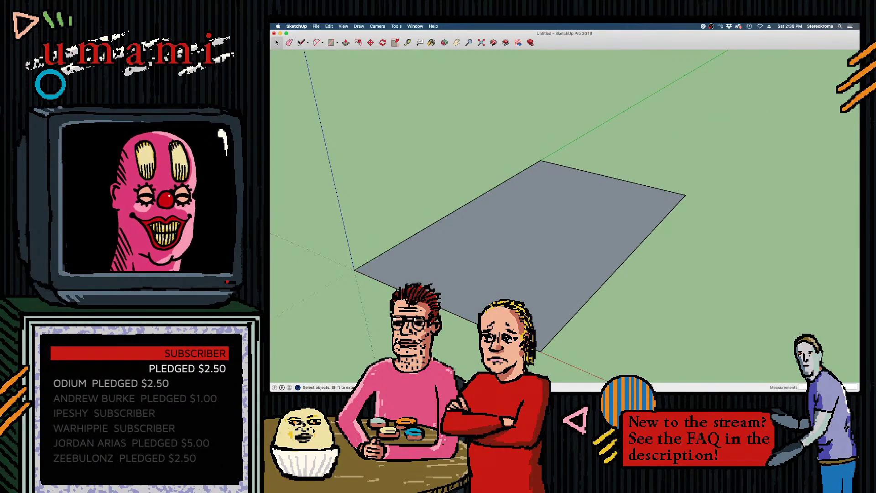
key("l")
left_click(332, 42)
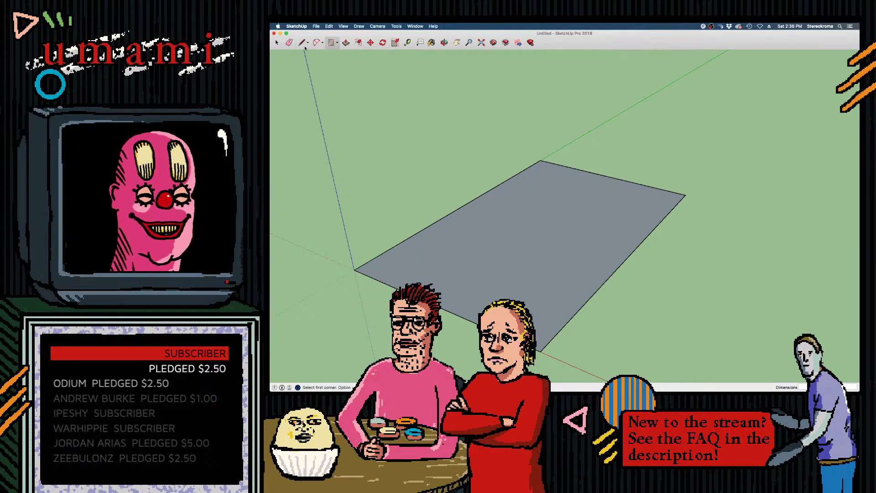
left_click(346, 43)
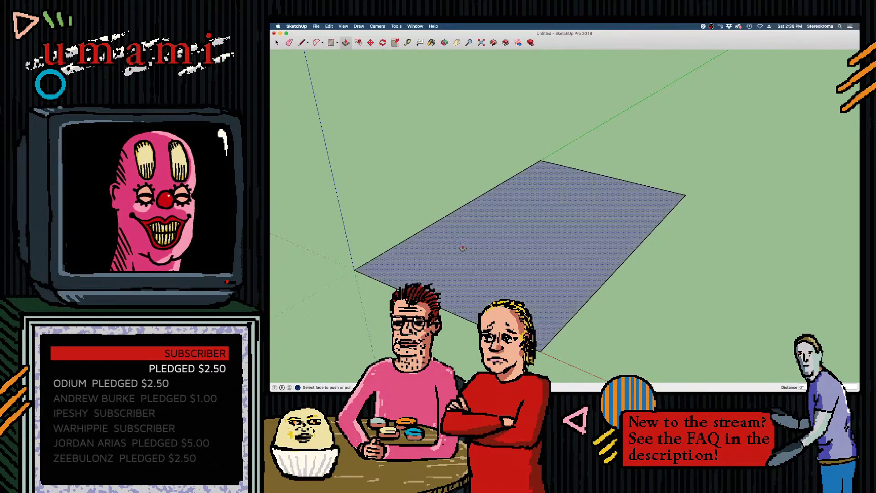
left_click_drag(461, 246, 541, 178)
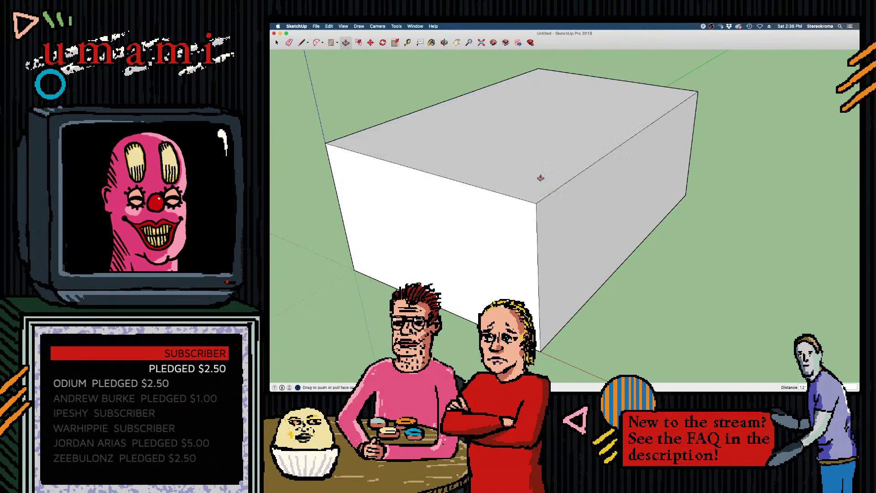
Offset the edges of the box's front face inward by 6" to outline the wall and floor thickness
middle_click_drag(547, 190, 573, 176)
left_click(300, 42)
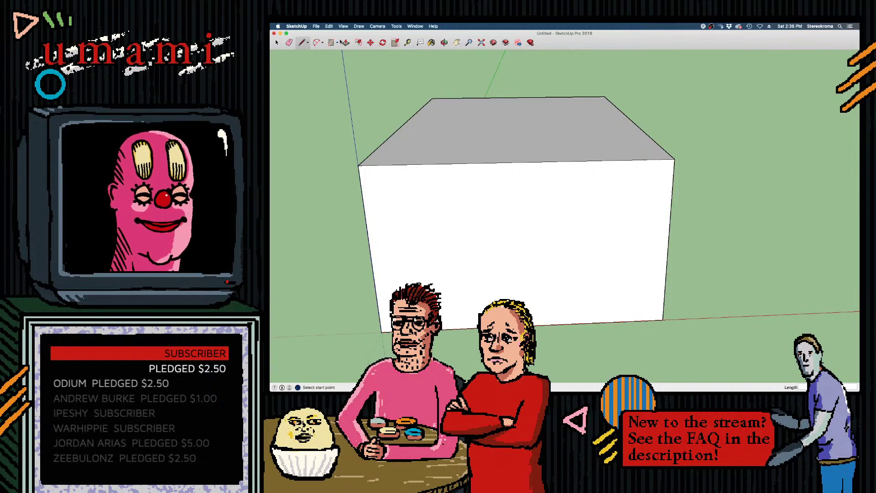
left_click(359, 42)
left_click(411, 164)
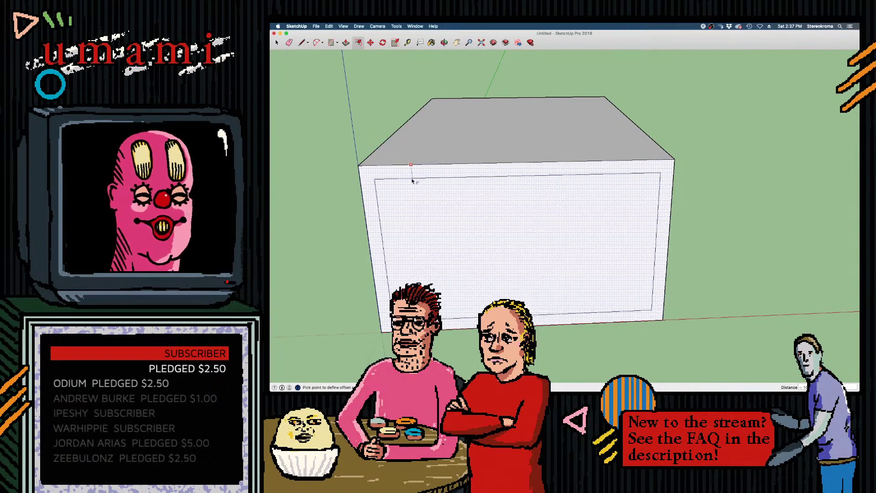
left_click(412, 175)
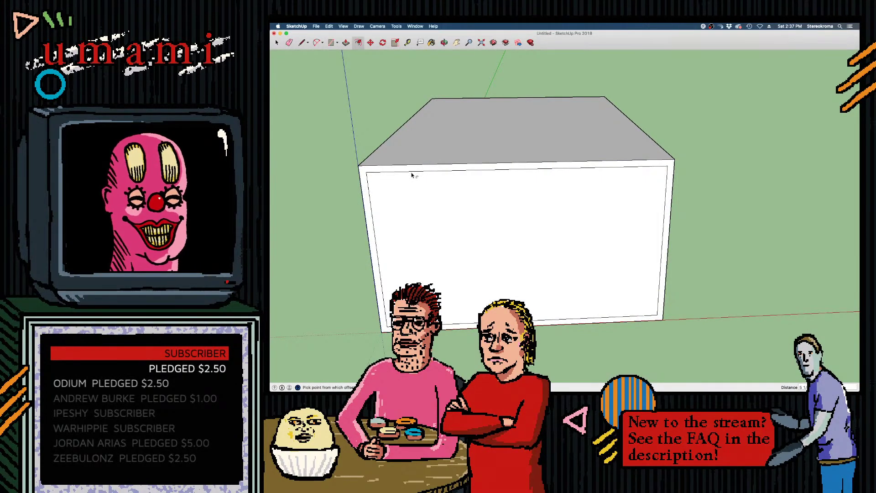
type("6")
key("Return")
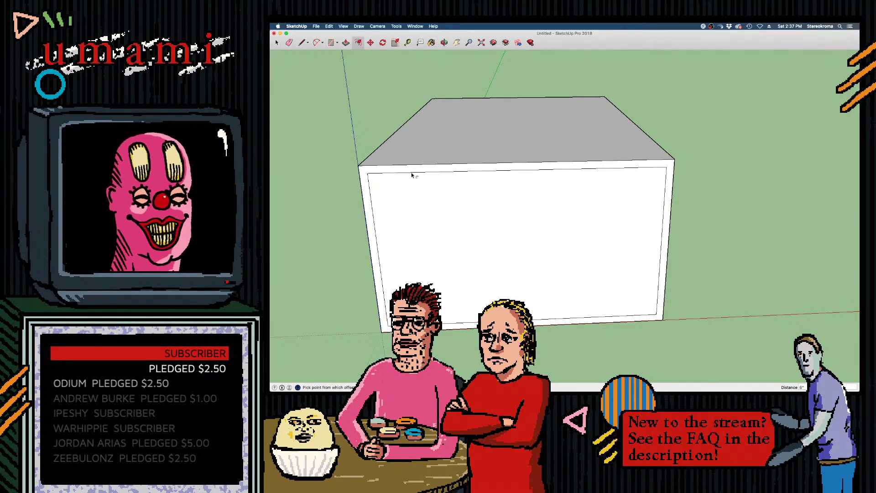
Extend the inner outline's side lines up to the front face's upper edge and remove the inner upper line
left_click(301, 43)
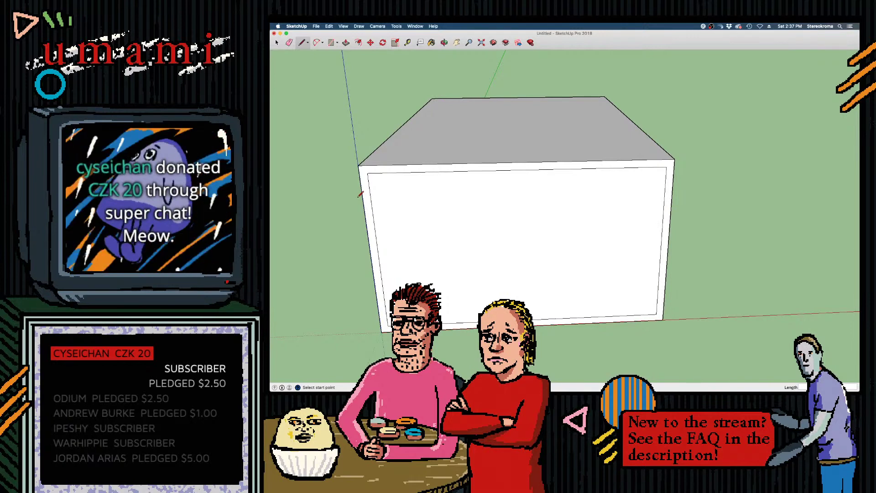
left_click(277, 43)
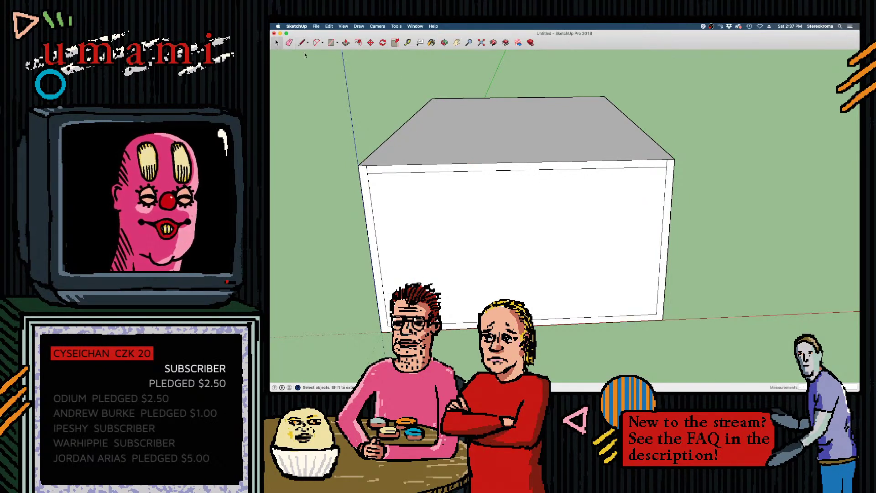
left_click(578, 171)
Try to push the inner front face through the full depth of the box
mouse_move(455, 197)
middle_mouse_down()
mouse_move(435, 202)
mouse_move(450, 207)
middle_mouse_up()
left_click(346, 42)
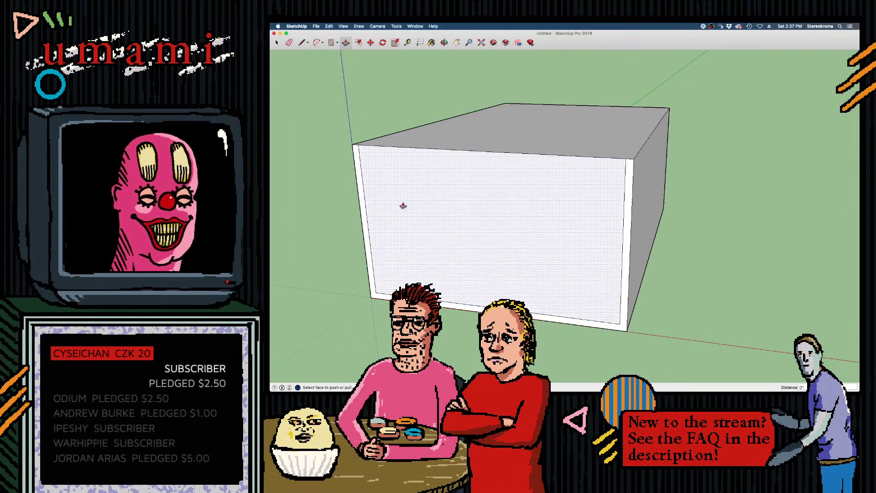
left_click_drag(401, 205, 578, 158)
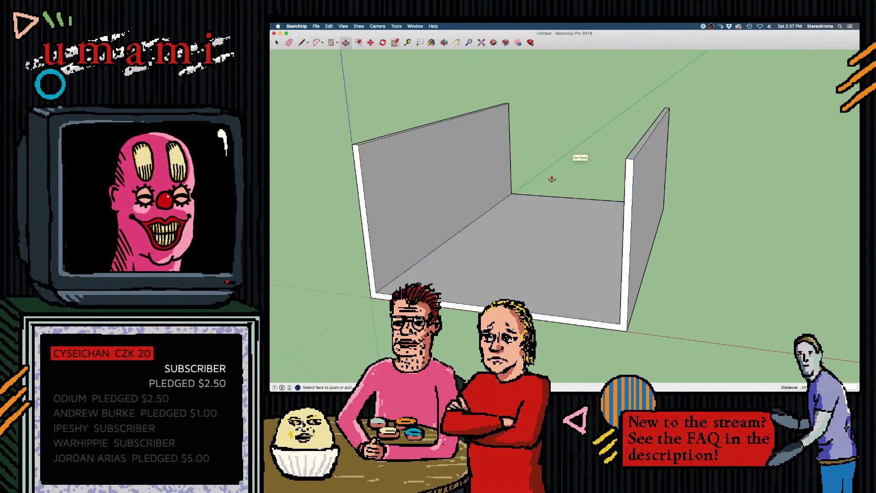
key("super+z")
key("o")
left_click_drag(445, 242, 491, 225)
key("p")
middle_click_drag(542, 218, 510, 243)
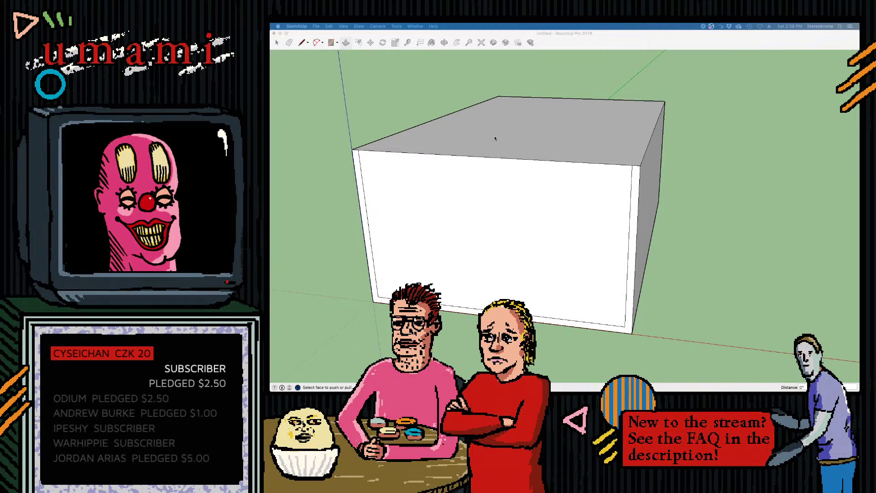
left_click(301, 68)
key("space")
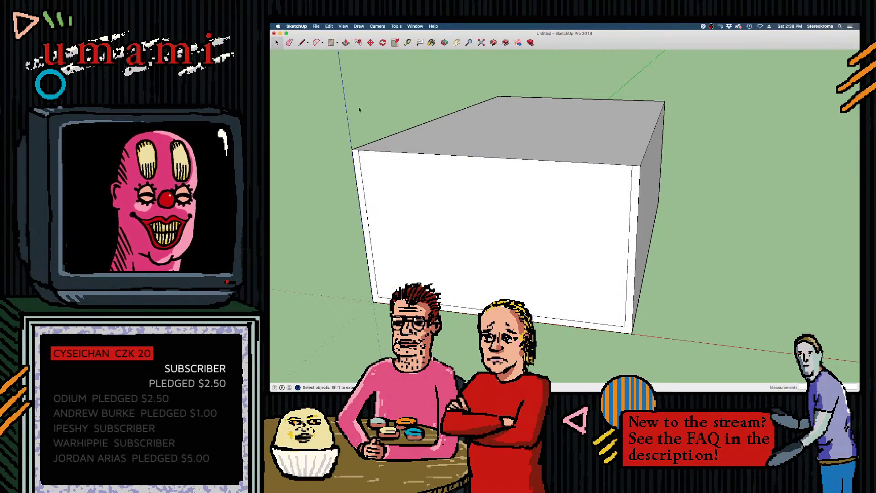
key("super+3")
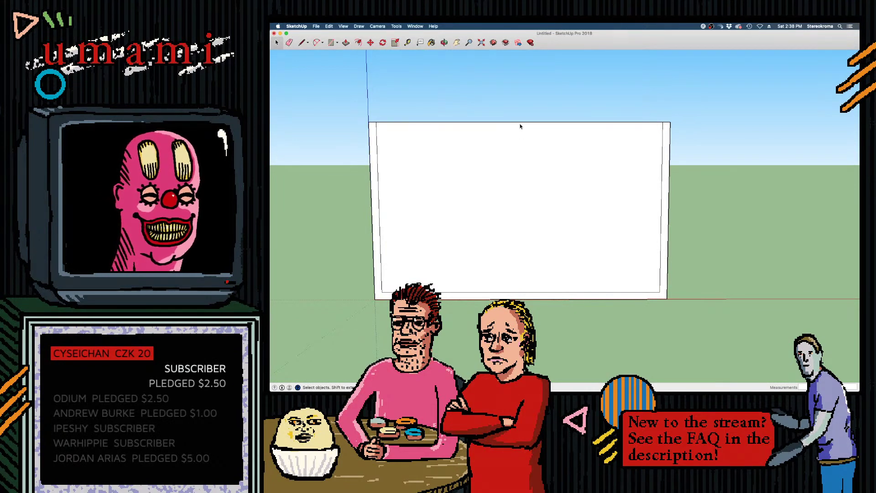
Push the inner front face back about 29' to hollow out the box, leaving a rear wall standing
key("super+1")
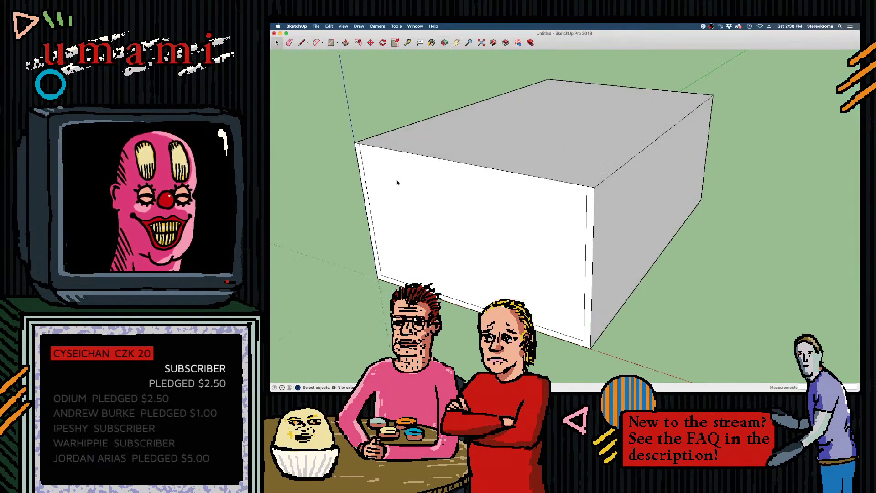
key("p")
left_click_drag(378, 132, 567, 139)
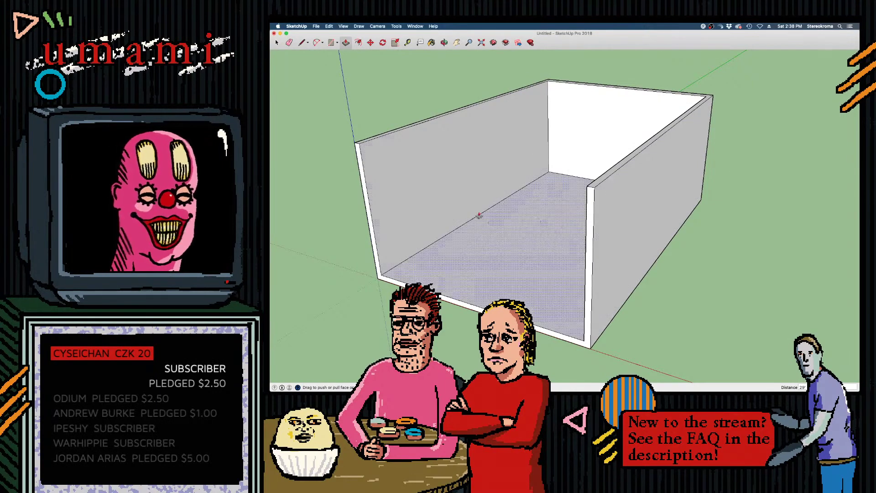
mouse_move(479, 215)
middle_mouse_down()
mouse_move(545, 216)
mouse_move(489, 141)
mouse_move(486, 286)
mouse_move(442, 246)
mouse_move(502, 215)
middle_mouse_up()
scroll(492, 142, "up", 3)
scroll(441, 246, "down", 3)
scroll(662, 235, "up", 3)
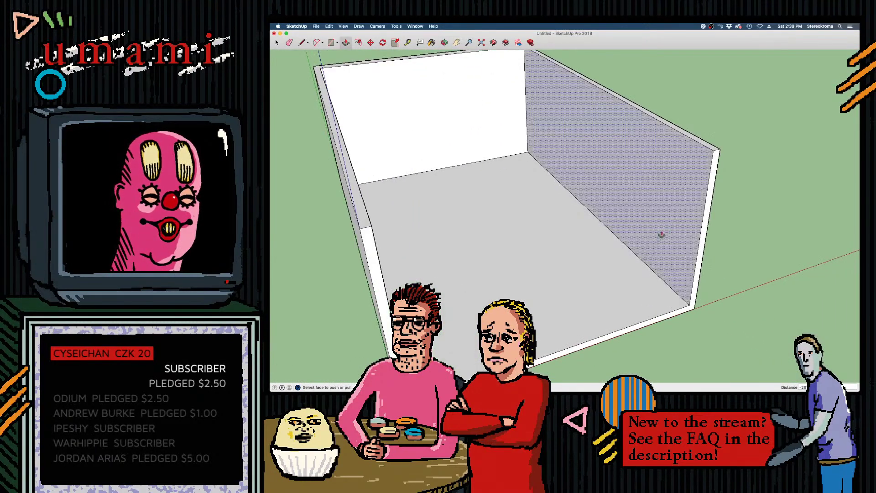
scroll(690, 181, "up", 2)
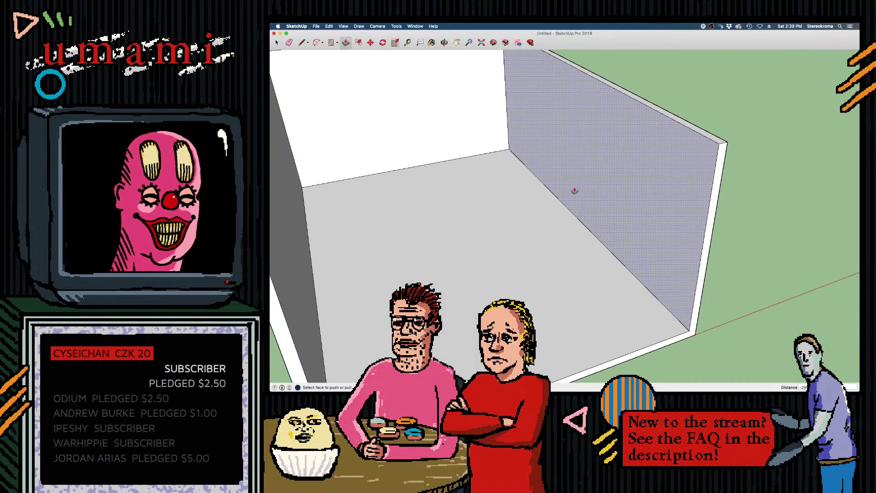
Draw a floor line from the open front edge straight back to the rear wall, 4' from the right wall
middle_click_drag(573, 190, 503, 189)
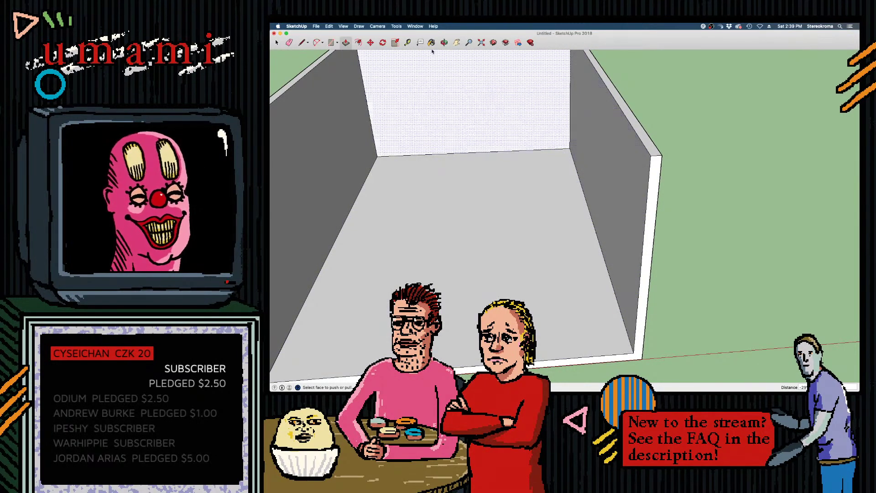
left_click(302, 43)
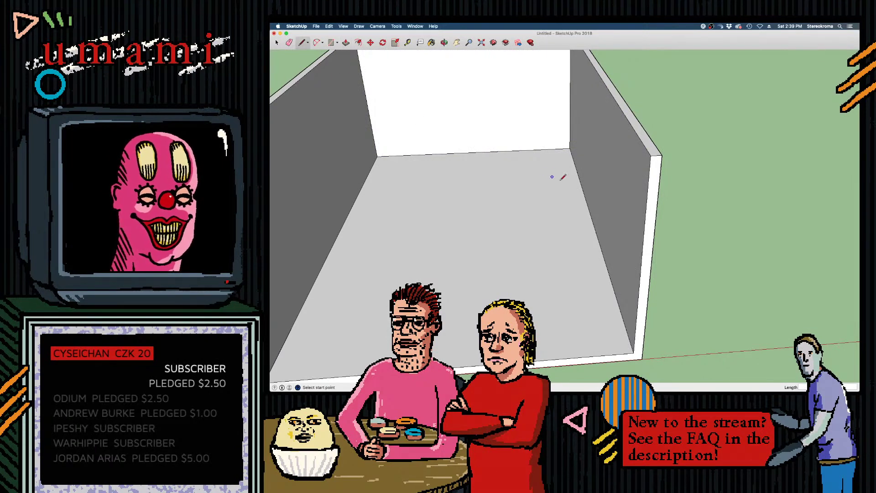
middle_click_drag(623, 316, 632, 301)
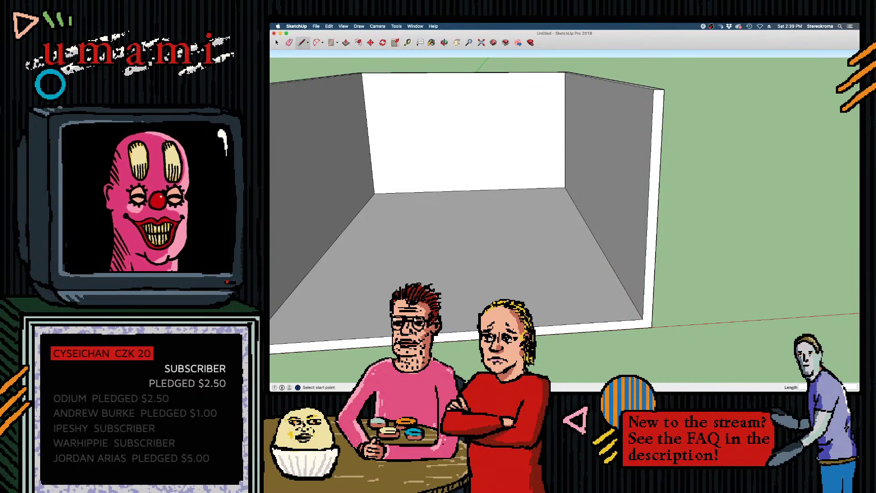
middle_click_drag(581, 293, 539, 320)
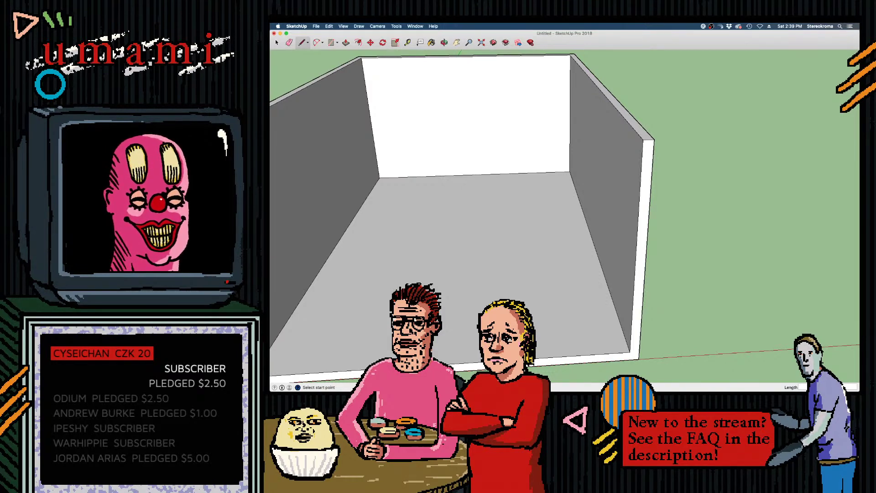
mouse_move(367, 218)
middle_mouse_down()
mouse_move(513, 251)
mouse_move(485, 184)
mouse_move(552, 212)
mouse_move(538, 259)
mouse_move(591, 256)
mouse_move(599, 307)
mouse_move(578, 262)
middle_mouse_up()
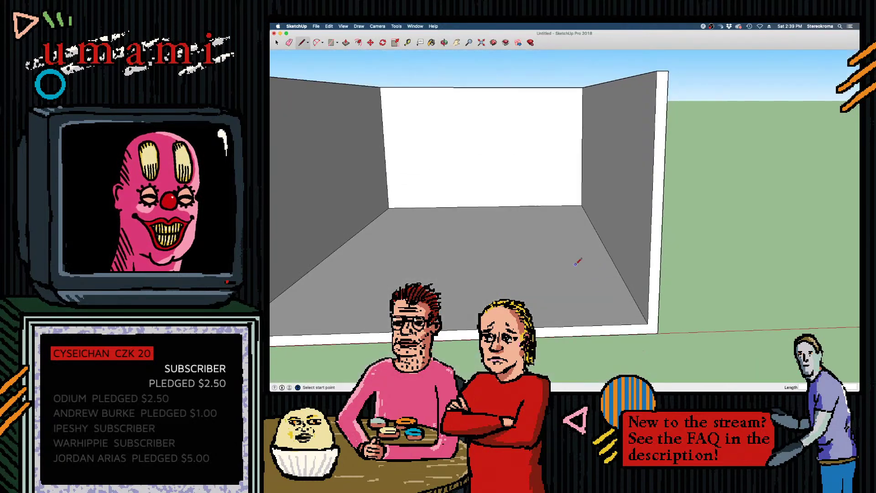
left_click(648, 323)
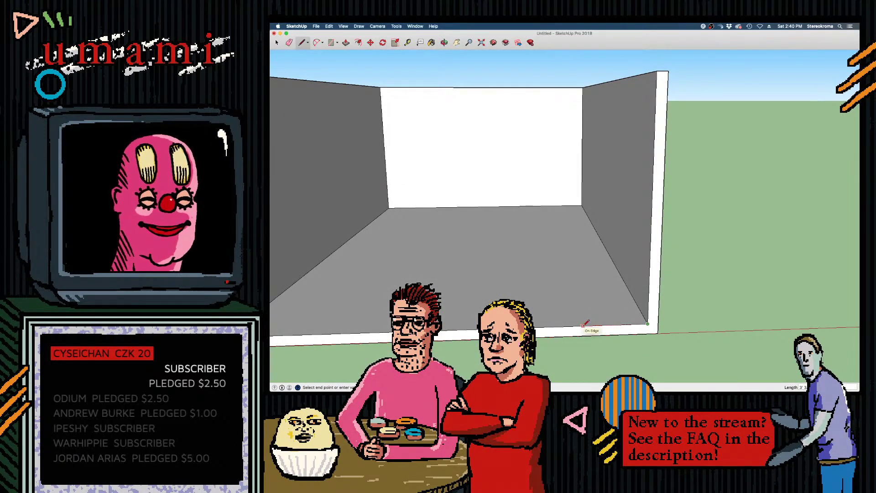
left_click(586, 325)
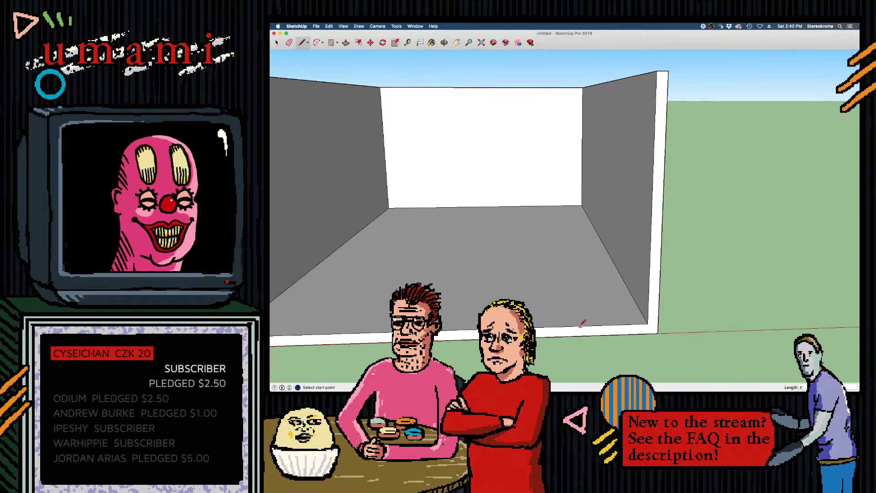
left_click(648, 323)
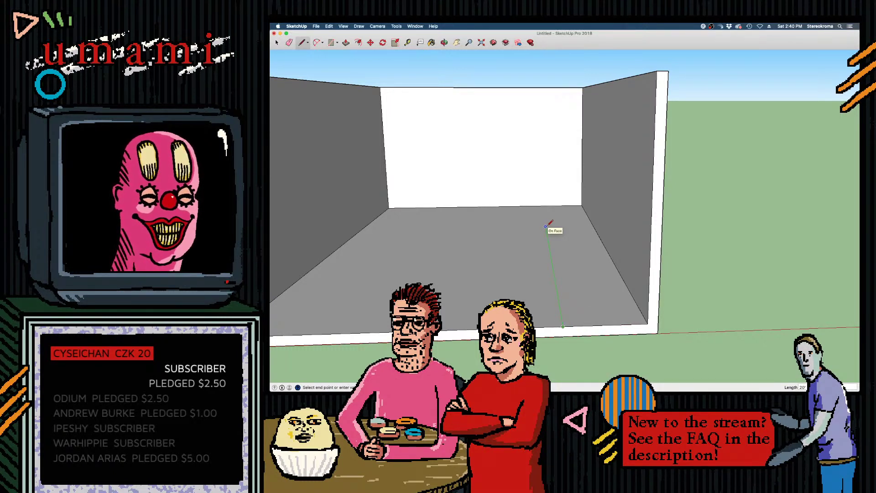
left_click(543, 206)
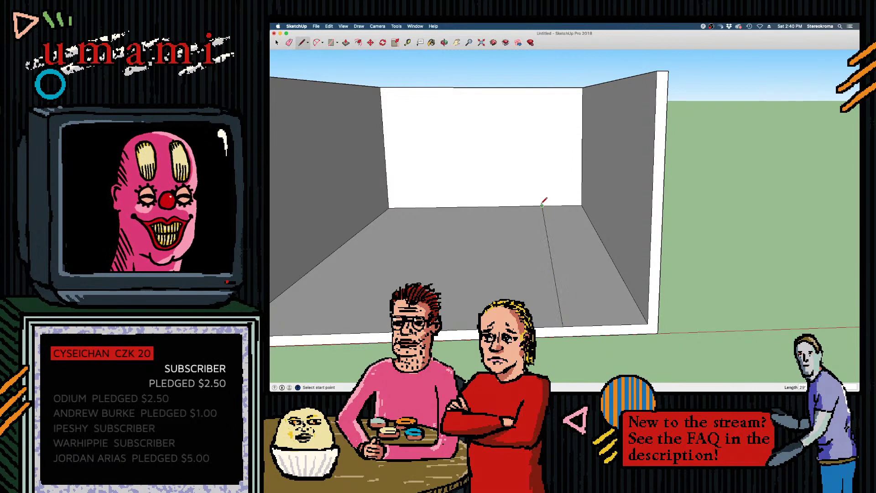
Draw a second floor line parallel to the first, 2' farther from the right wall, reaching the rear wall
left_click(562, 326)
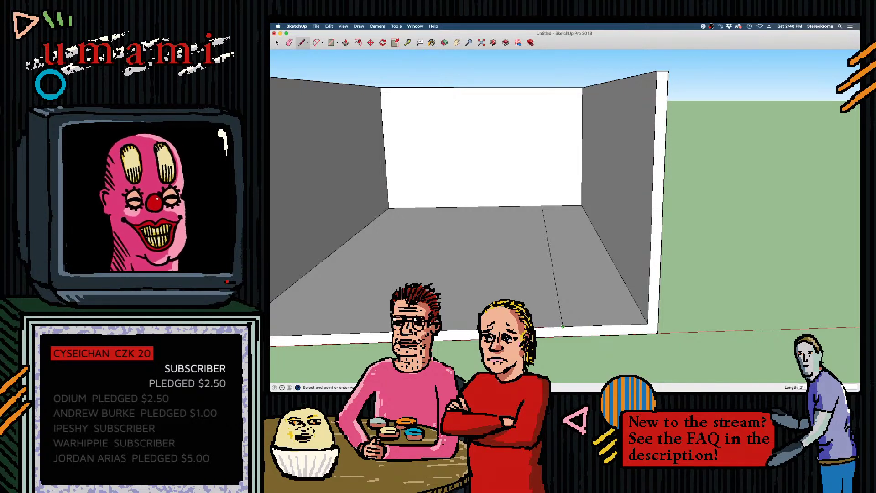
key("Escape")
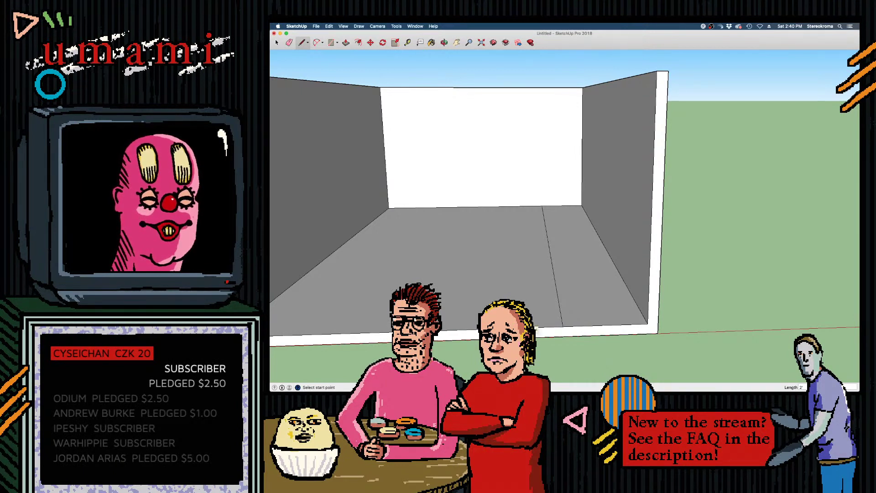
left_click(520, 328)
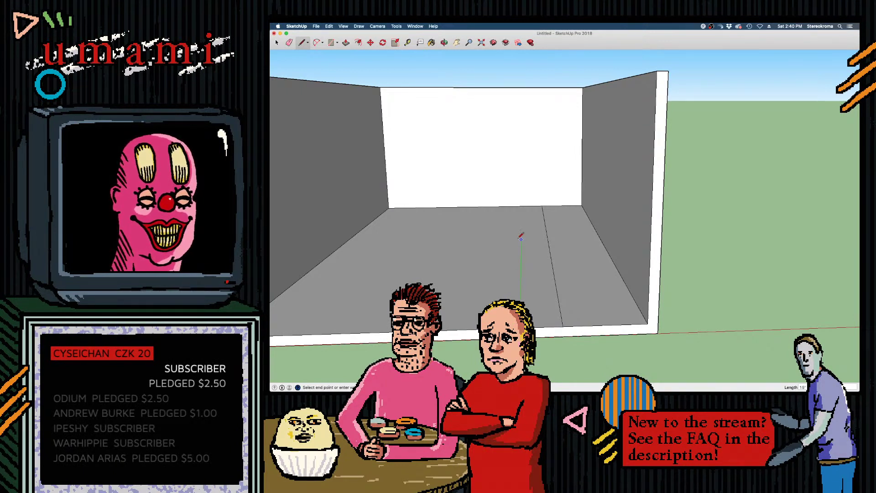
left_click(522, 205)
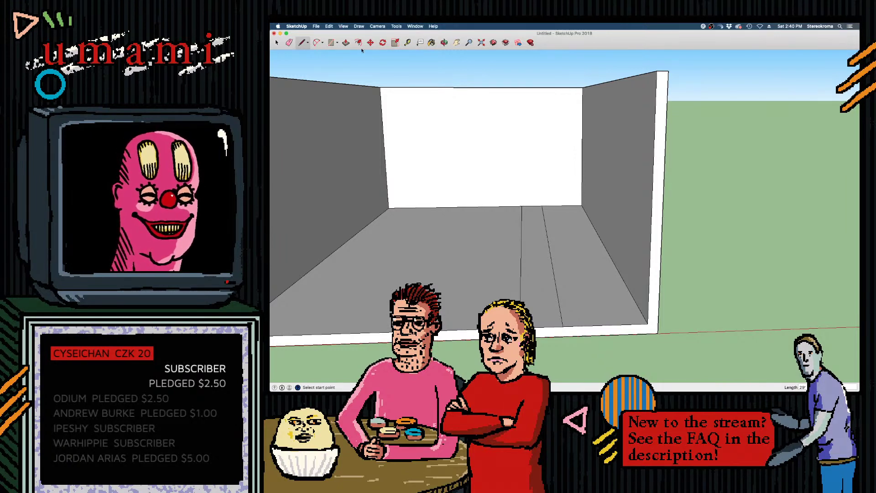
Pull the floor strip between the two lines up about 4' to form a counter
key("p")
left_click_drag(541, 292, 541, 228)
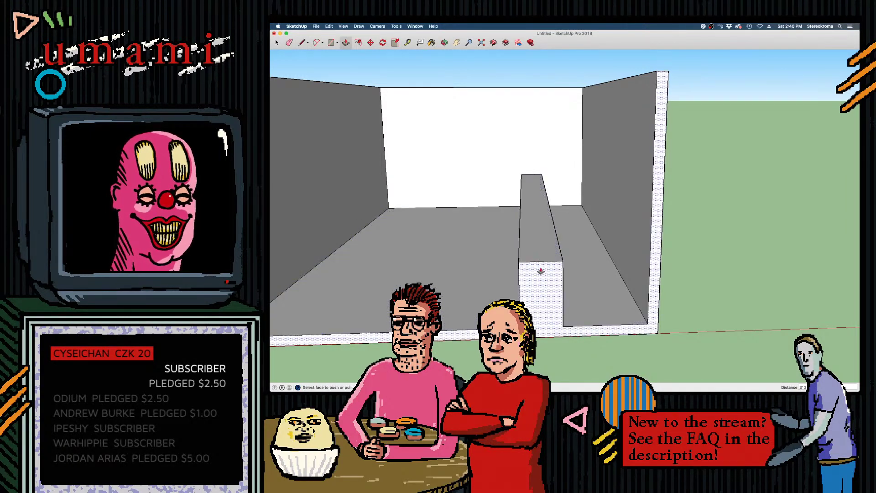
key("super+z")
left_click_drag(541, 279, 542, 231)
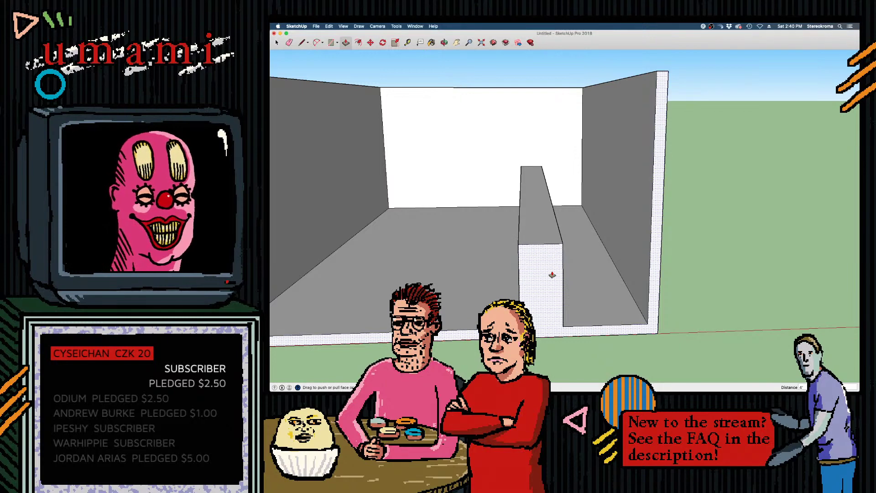
Draw a horizontal line across the counter's front end face, 2" below its upper edge
middle_click_drag(553, 247, 504, 252)
scroll(471, 188, "up", 4)
middle_click_drag(482, 194, 511, 245)
scroll(511, 244, "down", 5)
middle_click_drag(569, 288, 539, 271)
scroll(533, 264, "down", 4)
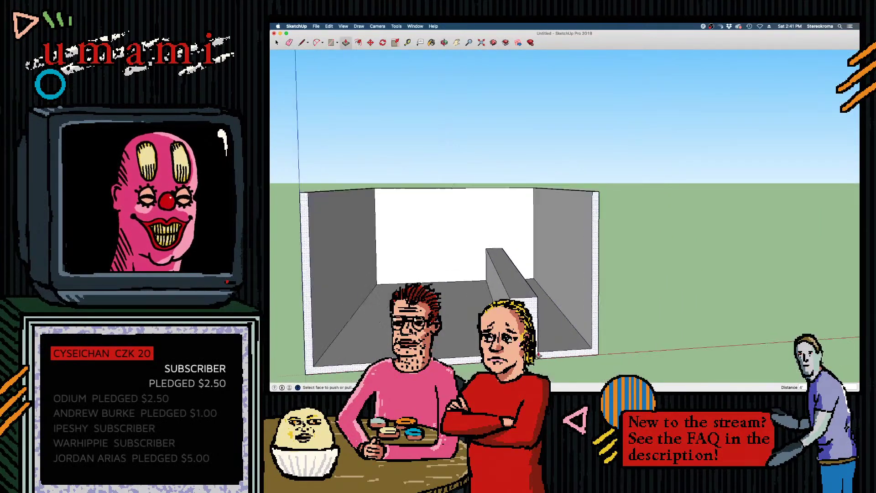
scroll(510, 317, "up", 4)
scroll(500, 330, "up", 4)
middle_click_drag(500, 328, 480, 322)
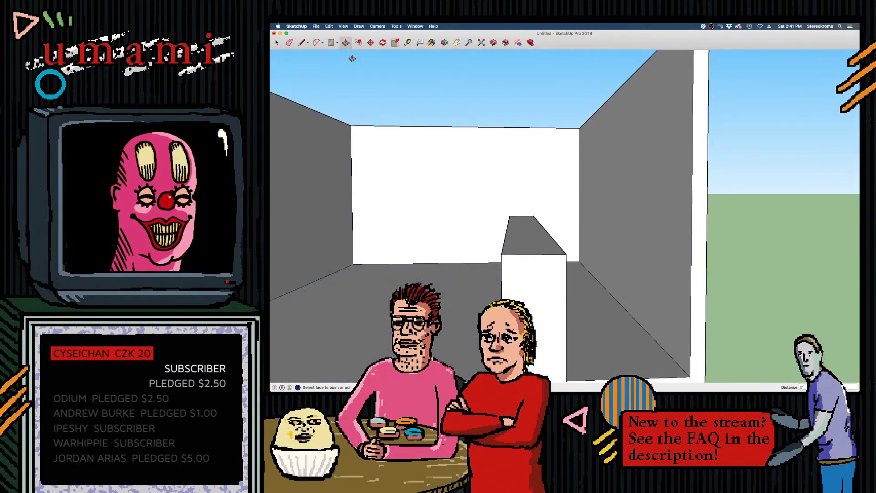
left_click(301, 43)
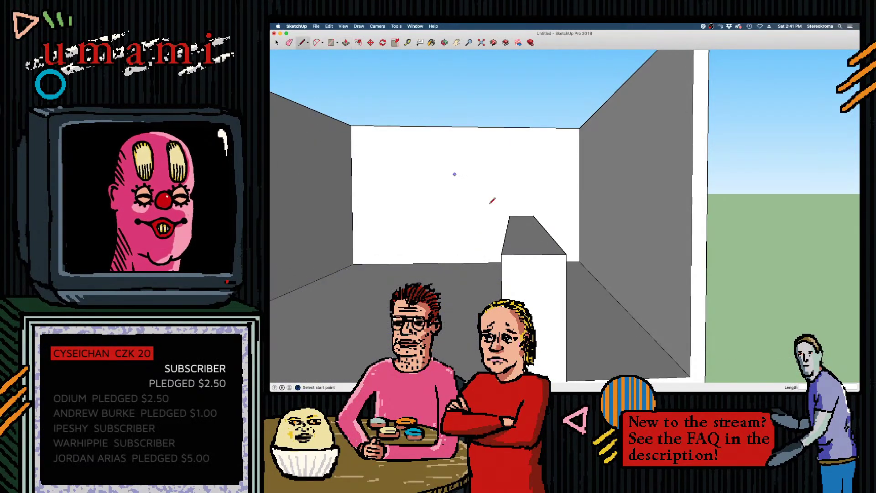
left_click(502, 254)
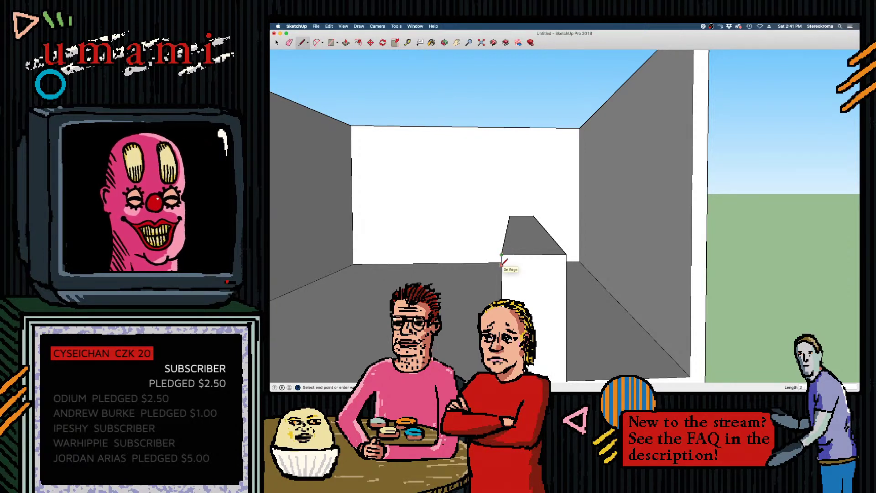
key("Return")
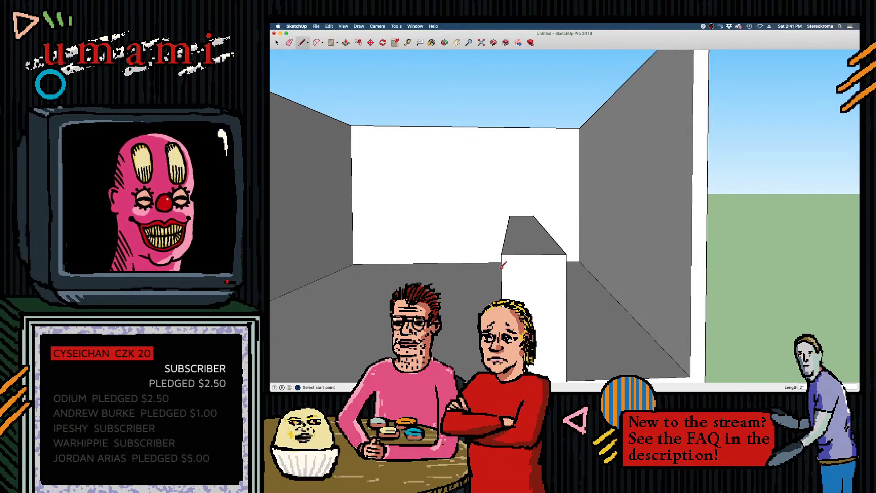
left_click(501, 260)
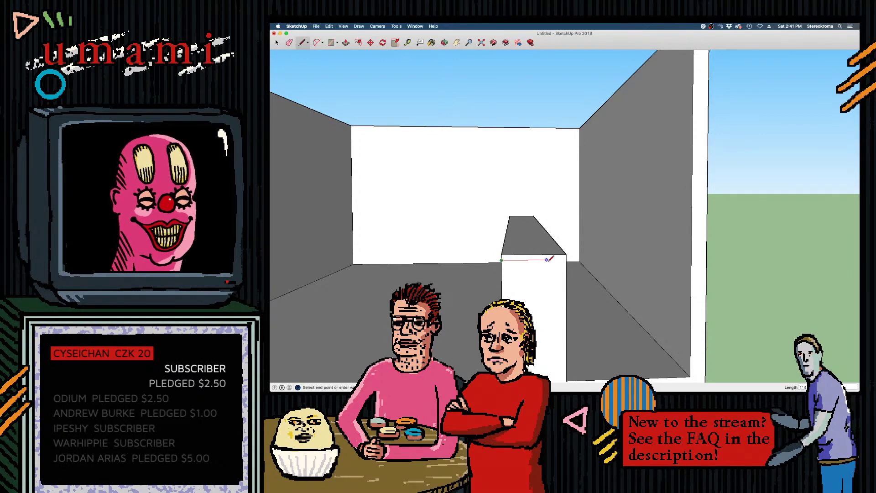
left_click(566, 260)
Continue the line along the counter's long room-facing side to the rear wall and pull the thin strip above it outward as an overhang
middle_click_drag(566, 259, 549, 260)
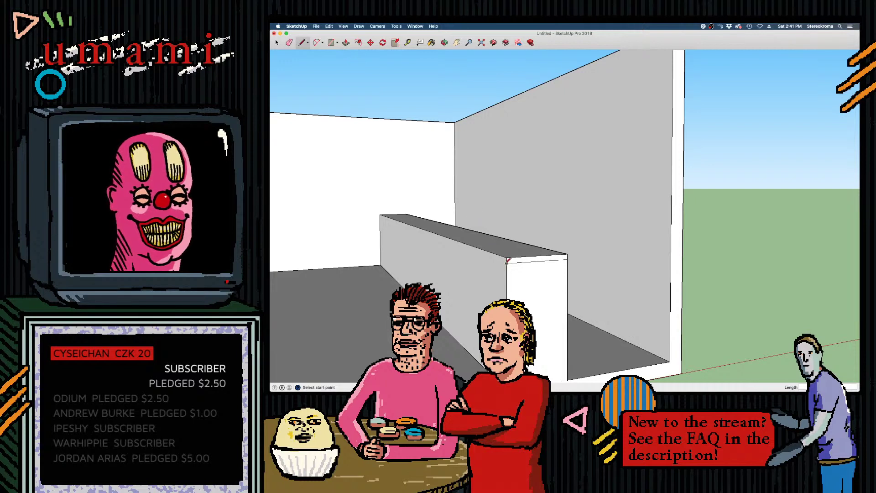
left_click(507, 263)
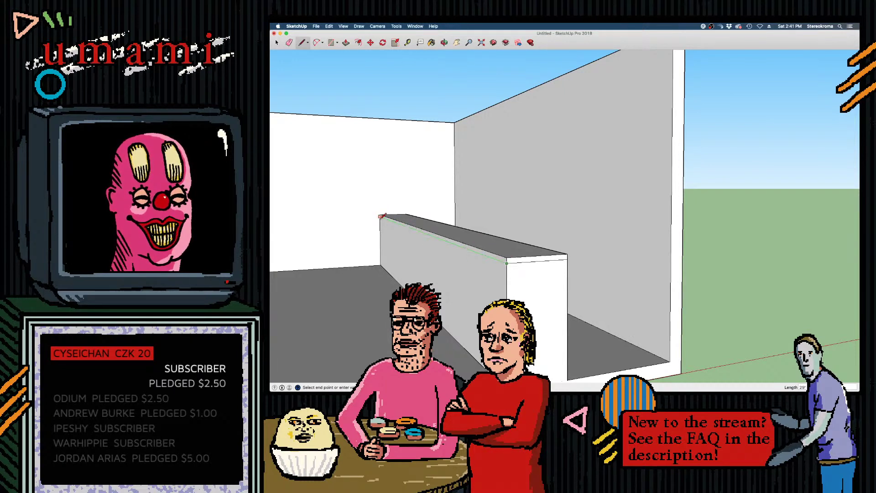
left_click(381, 217)
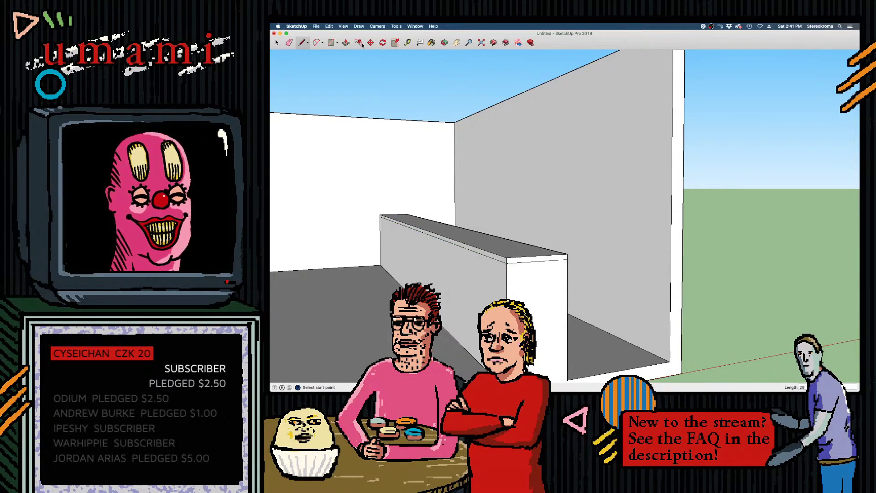
left_click(346, 43)
left_click_drag(502, 261, 482, 262)
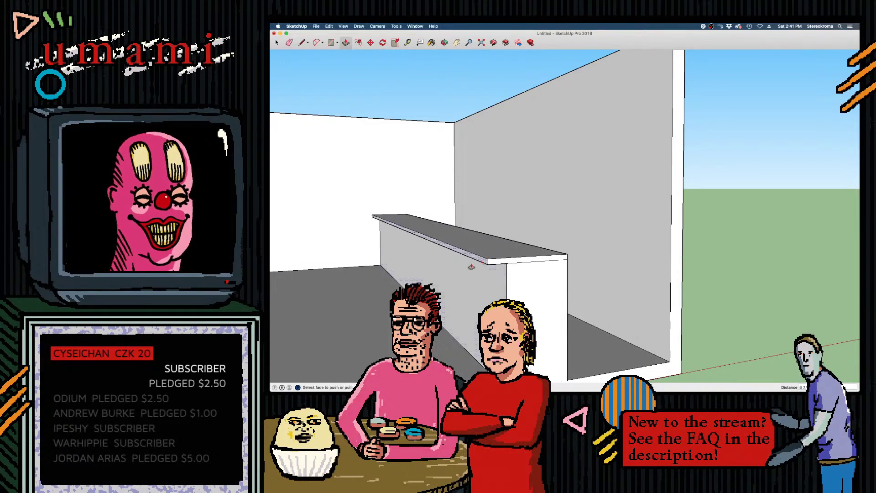
Examine the counter and its overhanging top from the side, from below and from the front of the room
middle_click_drag(512, 291, 737, 292)
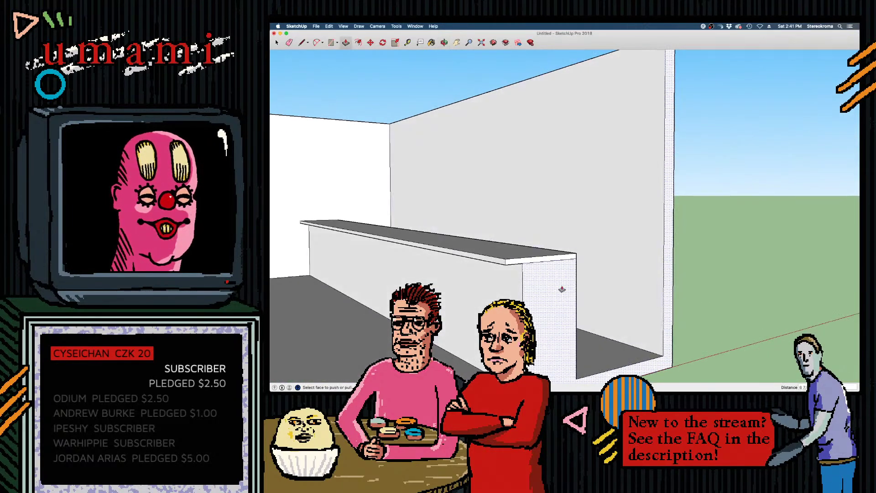
scroll(414, 315, "up", 4)
scroll(455, 299, "down", 2)
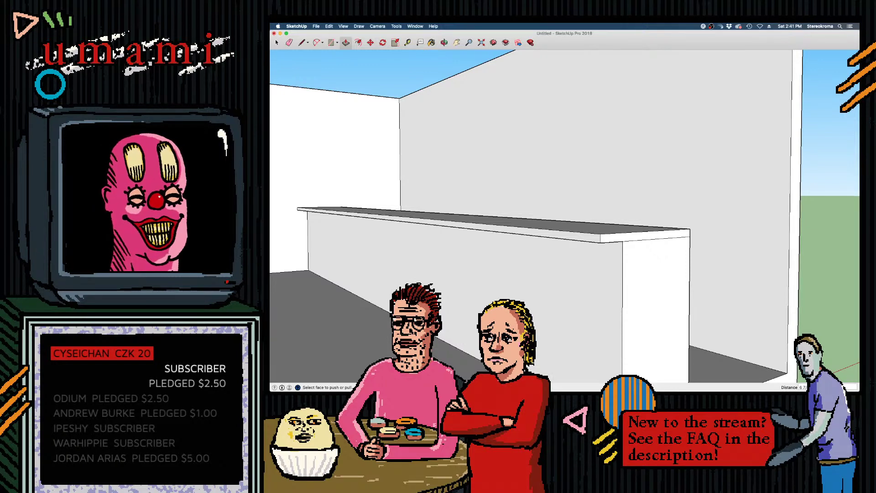
mouse_move(520, 256)
middle_mouse_down()
mouse_move(458, 257)
mouse_move(507, 250)
mouse_move(521, 259)
mouse_move(511, 215)
mouse_move(527, 290)
mouse_move(550, 163)
mouse_move(532, 268)
mouse_move(543, 249)
mouse_move(530, 265)
mouse_move(468, 221)
middle_mouse_up()
key("p")
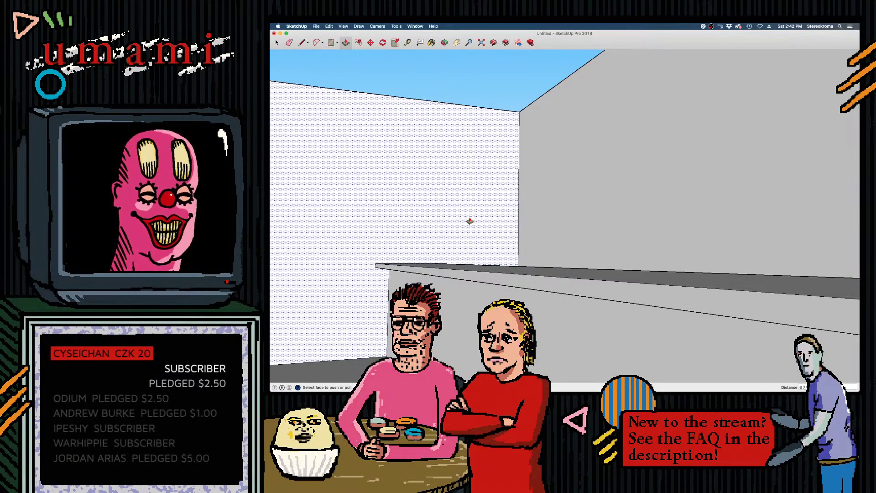
mouse_move(458, 265)
middle_mouse_down()
mouse_move(475, 249)
mouse_move(435, 283)
mouse_move(483, 248)
mouse_move(456, 265)
mouse_move(448, 249)
mouse_move(460, 223)
mouse_move(475, 280)
mouse_move(489, 237)
mouse_move(458, 111)
mouse_move(444, 123)
mouse_move(478, 135)
mouse_move(460, 124)
middle_mouse_up()
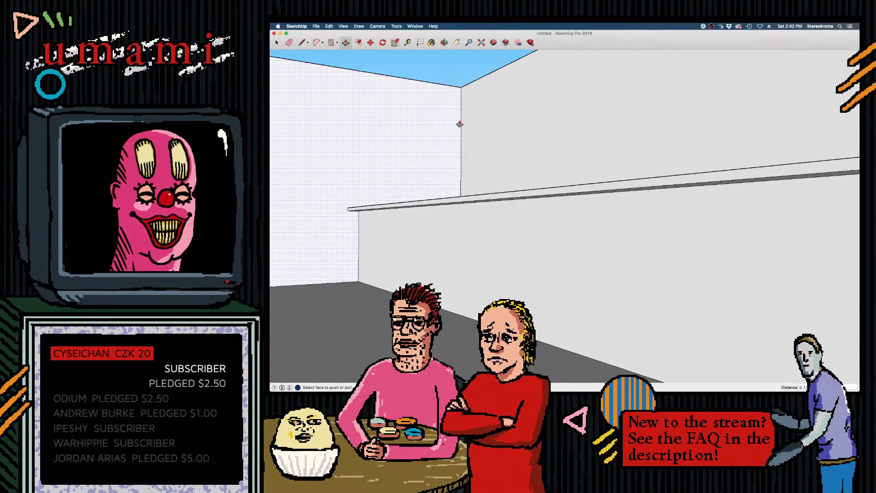
mouse_move(434, 95)
middle_mouse_down()
mouse_move(458, 125)
mouse_move(458, 145)
mouse_move(450, 93)
mouse_move(482, 153)
mouse_move(510, 143)
mouse_move(415, 209)
mouse_move(467, 242)
mouse_move(391, 261)
mouse_move(347, 260)
mouse_move(479, 256)
mouse_move(502, 227)
mouse_move(520, 221)
mouse_move(466, 225)
mouse_move(511, 223)
mouse_move(457, 235)
mouse_move(497, 229)
mouse_move(396, 271)
mouse_move(427, 268)
mouse_move(419, 256)
mouse_move(384, 261)
mouse_move(364, 343)
middle_mouse_up()
key("super+3")
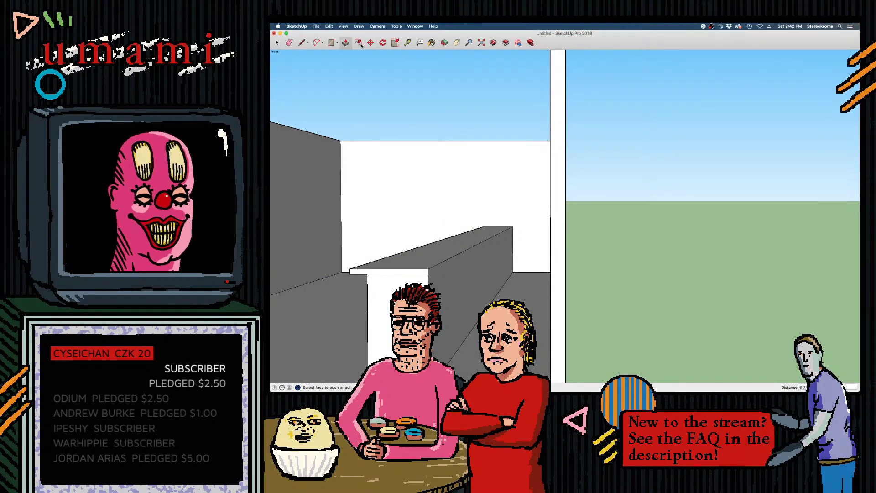
Pull the thin strip along the counter top's room-facing side outward again to restore the overhang
mouse_move(348, 60)
middle_mouse_down()
mouse_move(495, 248)
mouse_move(465, 275)
mouse_move(496, 287)
mouse_move(410, 285)
middle_mouse_up()
scroll(465, 274, "down", 4)
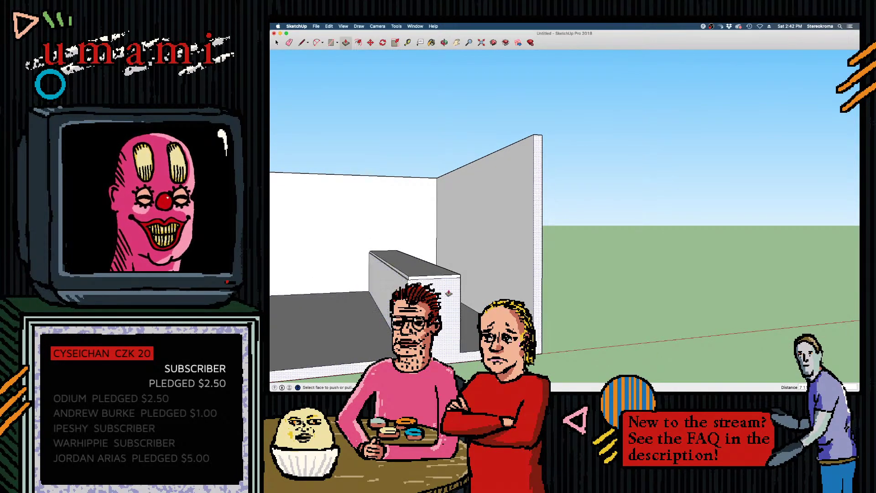
left_click(403, 275)
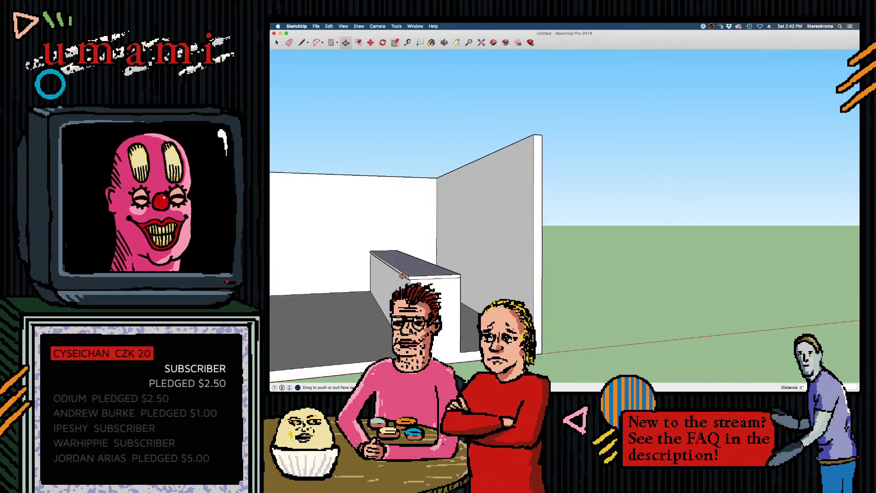
left_click(400, 276)
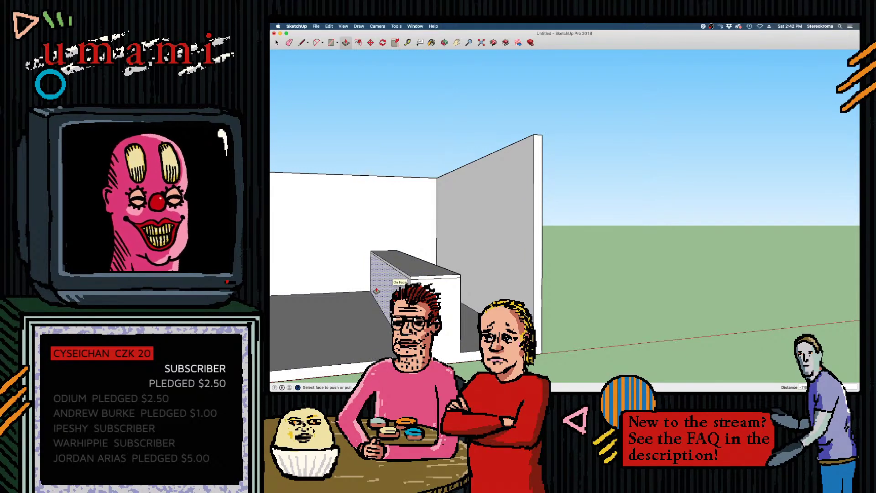
key("super+z")
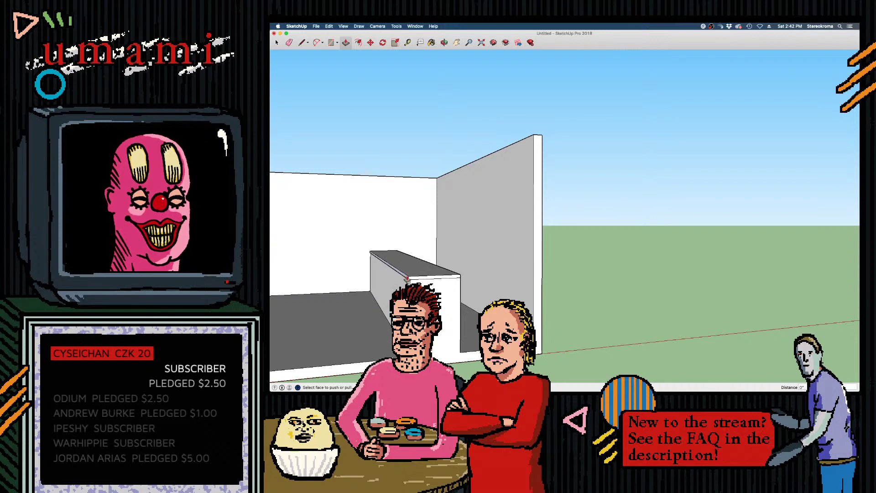
left_click_drag(407, 279, 396, 280)
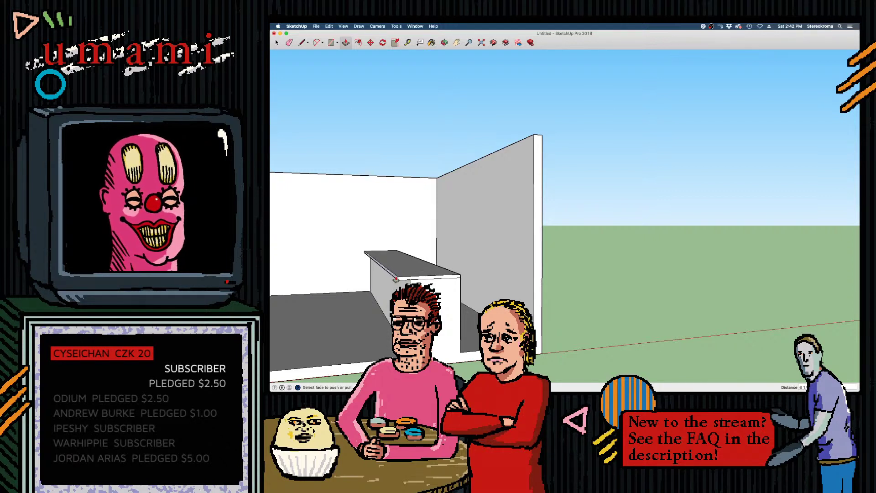
Undo the last overhang and pull the thin strip along the counter top's room-facing side outward by 6"
key("super+z")
left_click(402, 277)
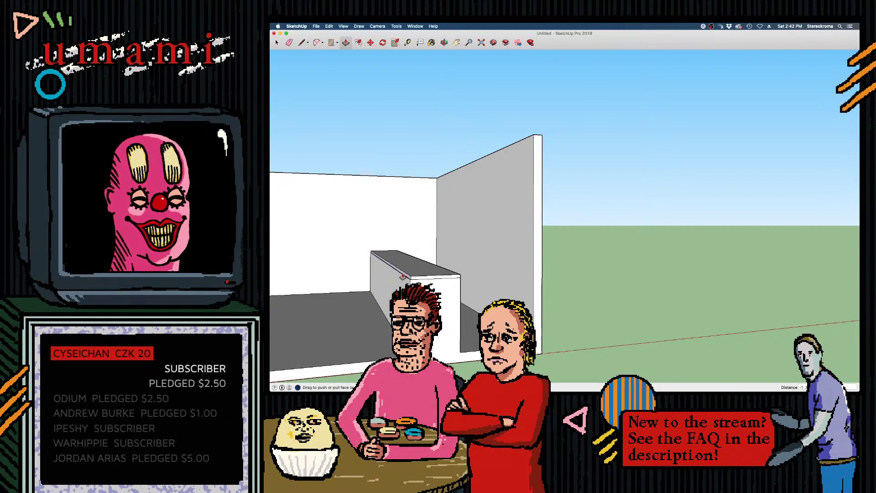
left_click(402, 278)
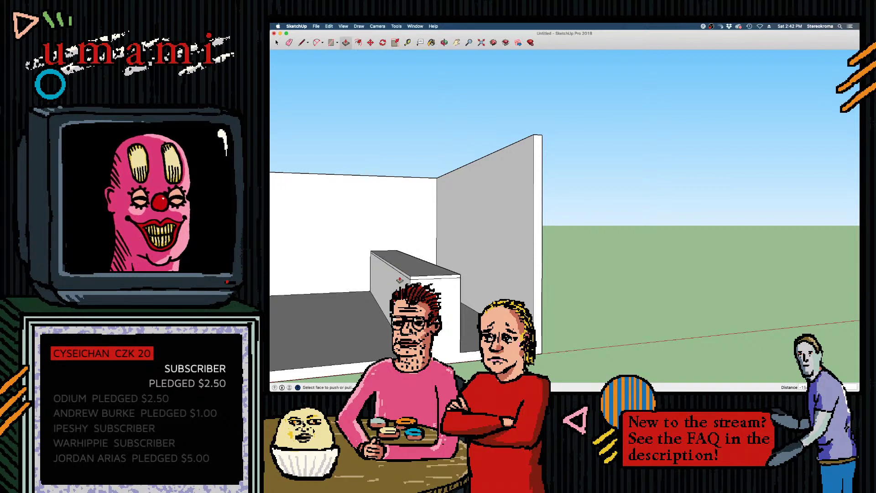
scroll(394, 275, "up", 3)
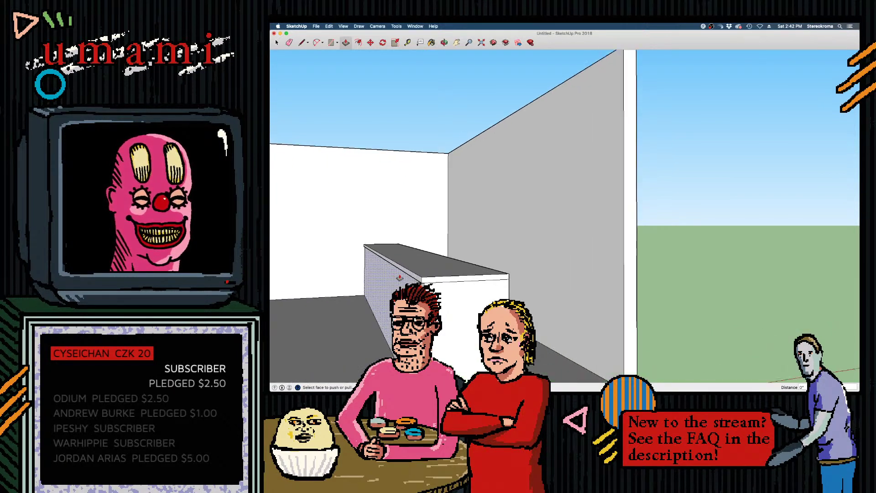
left_click(406, 275)
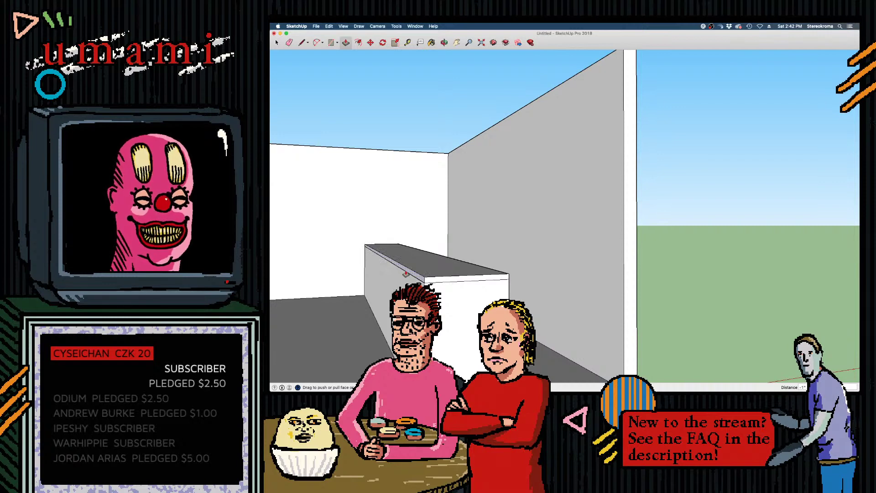
left_click(406, 275)
scroll(382, 308, "up", 5)
mouse_move(398, 311)
middle_mouse_down()
mouse_move(366, 315)
mouse_move(379, 303)
mouse_move(494, 294)
mouse_move(486, 279)
middle_mouse_up()
scroll(561, 260, "down", 3)
scroll(590, 268, "up", 5)
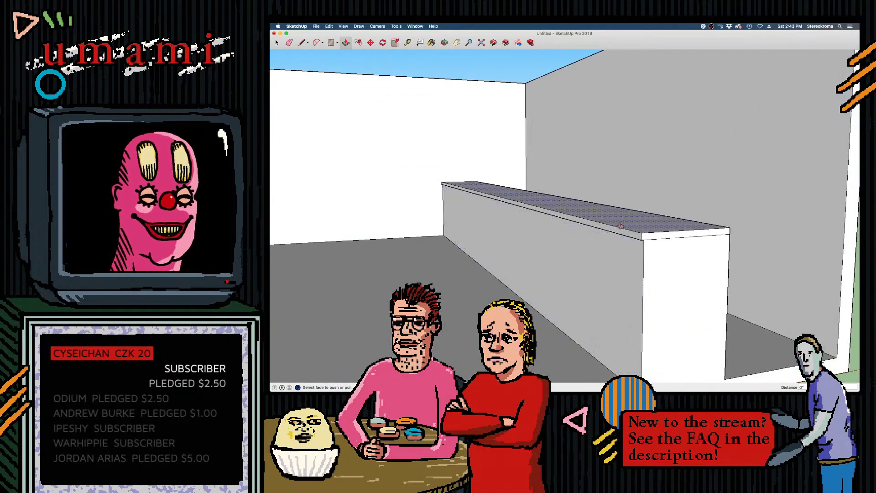
left_click_drag(619, 233, 605, 236)
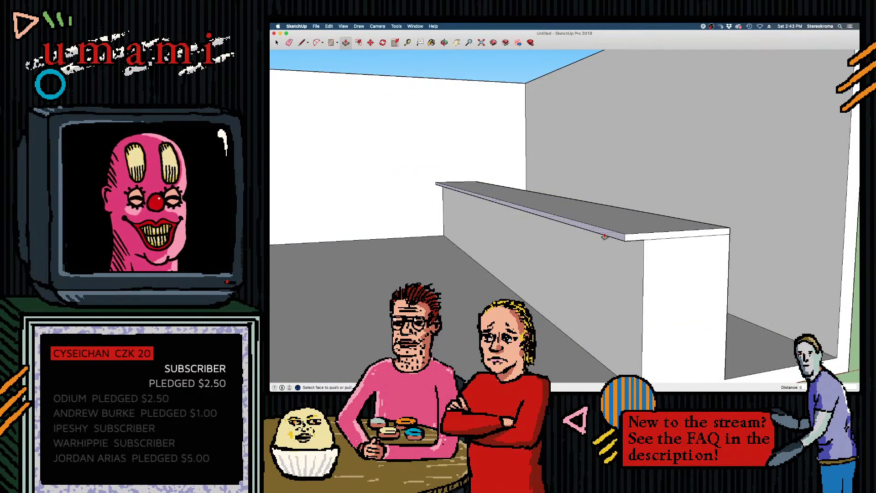
key("Return")
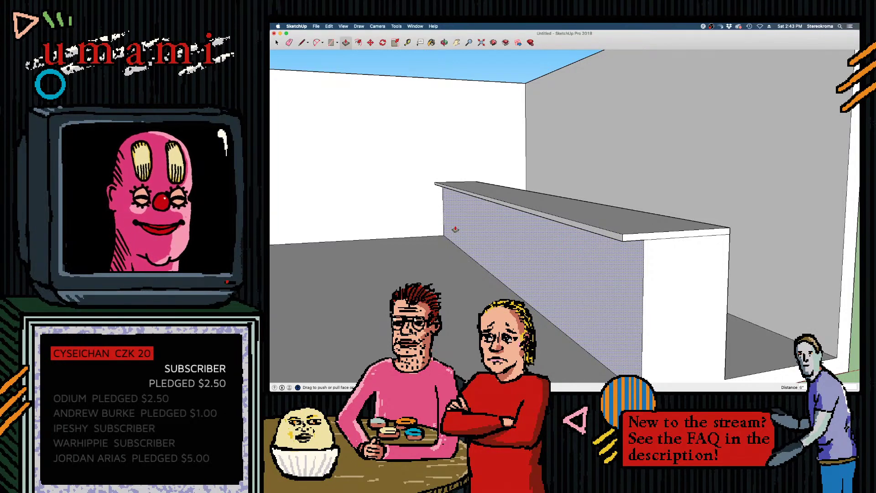
Draw a line on the floor behind the counter, parallel to the side wall, from the rear wall to the room's open front
middle_click_drag(528, 219, 421, 192)
key("p")
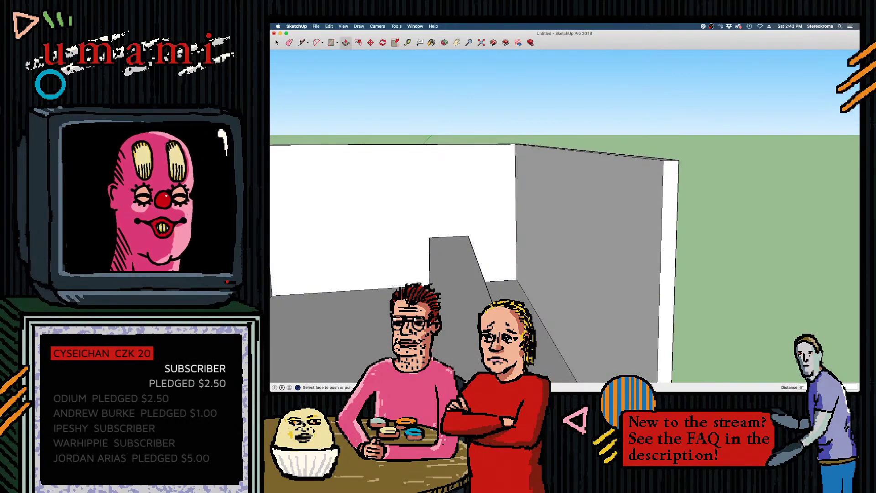
key("l")
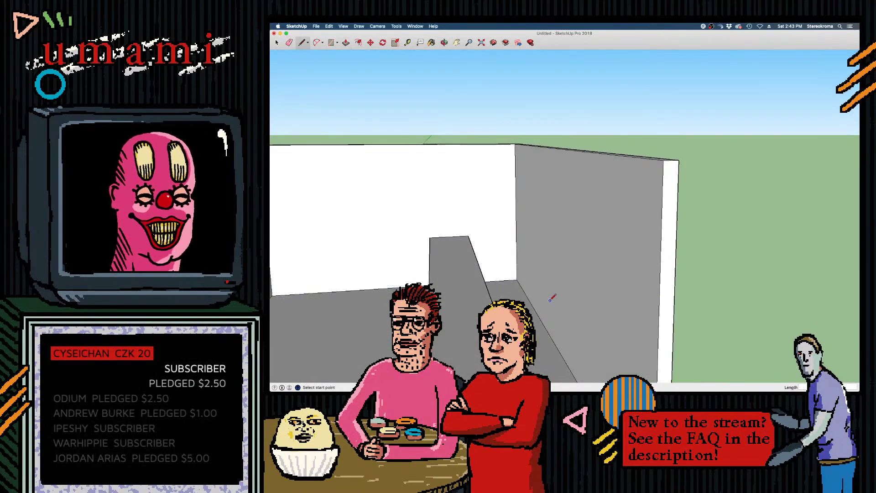
left_click(506, 281)
scroll(530, 306, "down", 4)
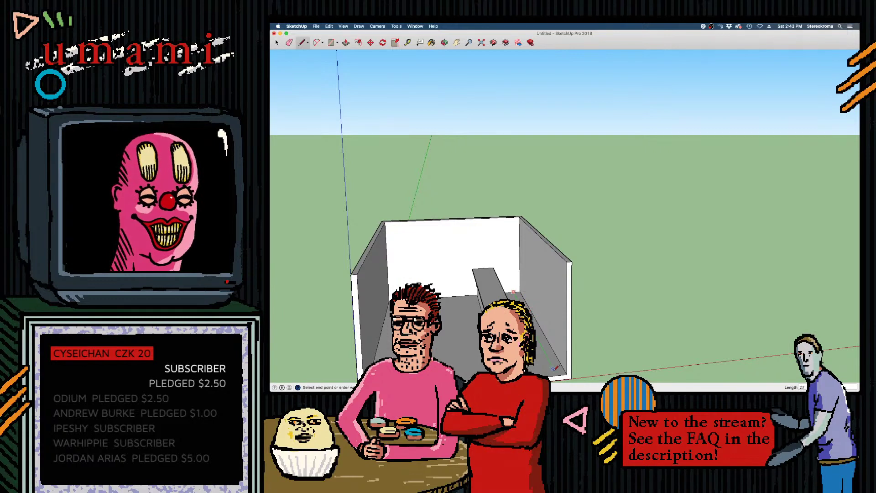
key("Escape")
scroll(557, 372, "up", 3)
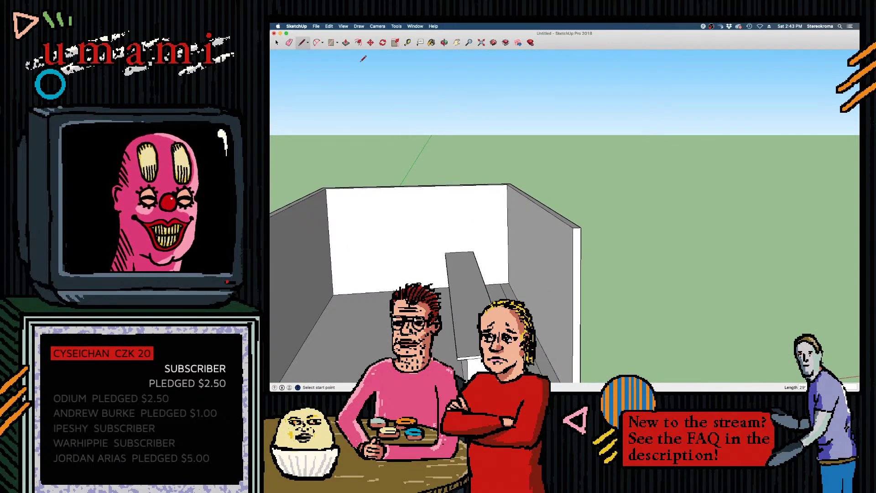
Pull the narrow floor strip beside the side wall up into a second long counter
left_click(346, 43)
double_click(509, 296)
middle_click_drag(509, 296, 532, 260)
scroll(532, 260, "up", 5)
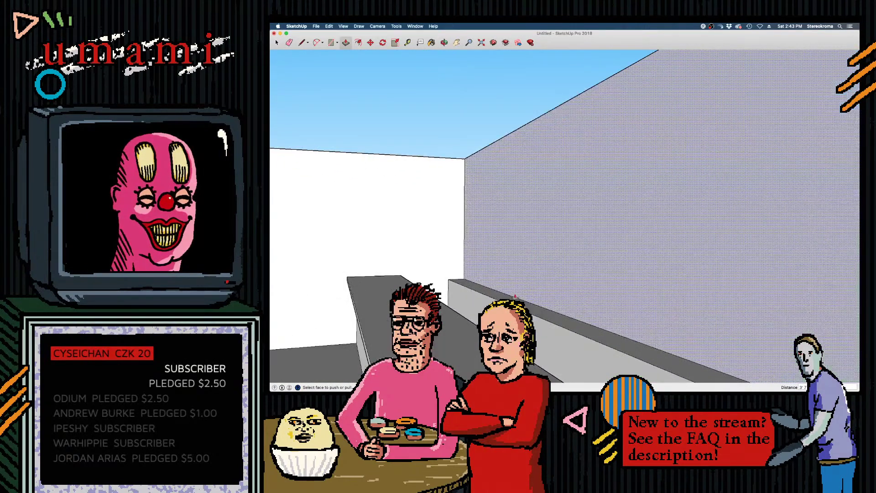
Adjust the depth of the second counter by moving its long room-facing side with Push/Pull
middle_click_drag(515, 296, 458, 317)
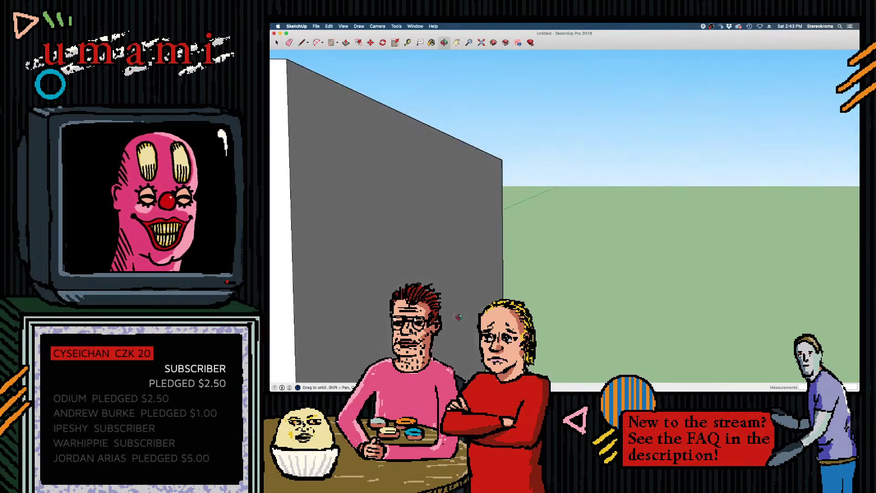
left_click_drag(459, 316, 500, 318)
scroll(546, 318, "down", 5)
middle_click_drag(479, 334, 516, 326)
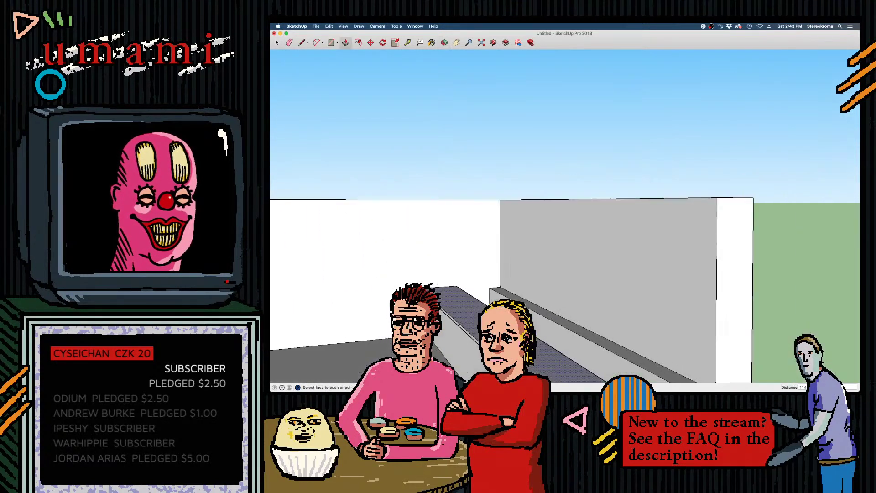
middle_click_drag(596, 358, 566, 347)
scroll(579, 319, "up", 3)
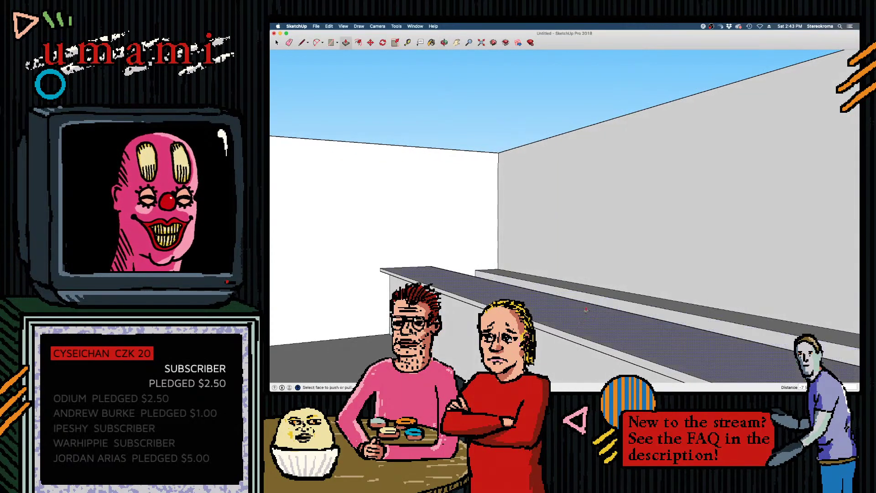
Draw a thin rectangular shelf profile on the rear wall against the side-wall corner, above the second counter
scroll(561, 297, "up", 3)
scroll(456, 254, "up", 3)
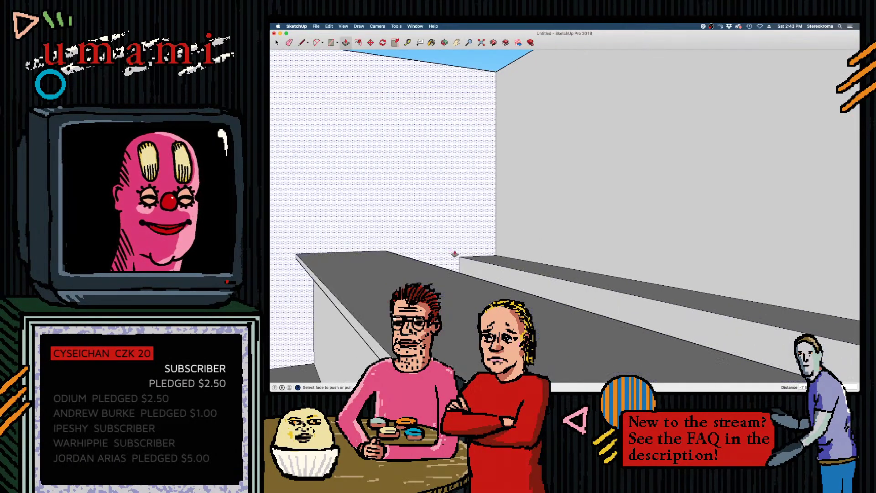
mouse_move(561, 336)
middle_mouse_down()
mouse_move(547, 337)
mouse_move(559, 333)
middle_mouse_up()
scroll(561, 333, "down", 3)
middle_click_drag(639, 331, 566, 319)
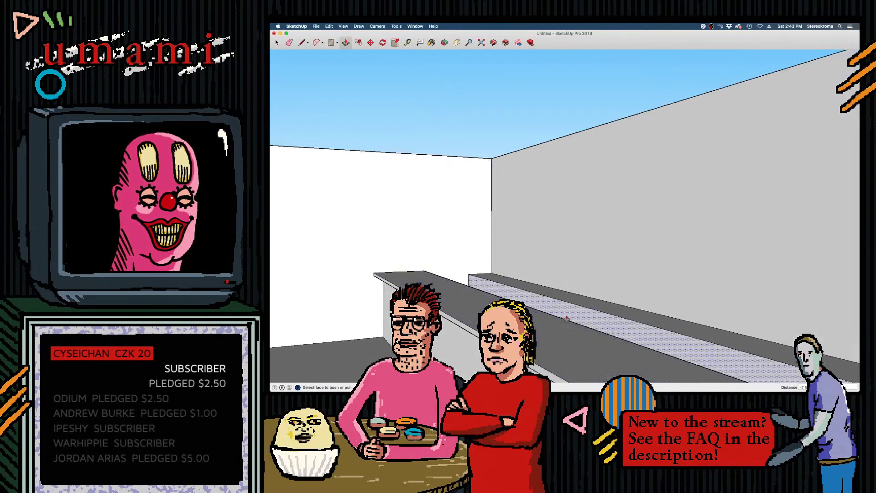
scroll(567, 318, "up", 1)
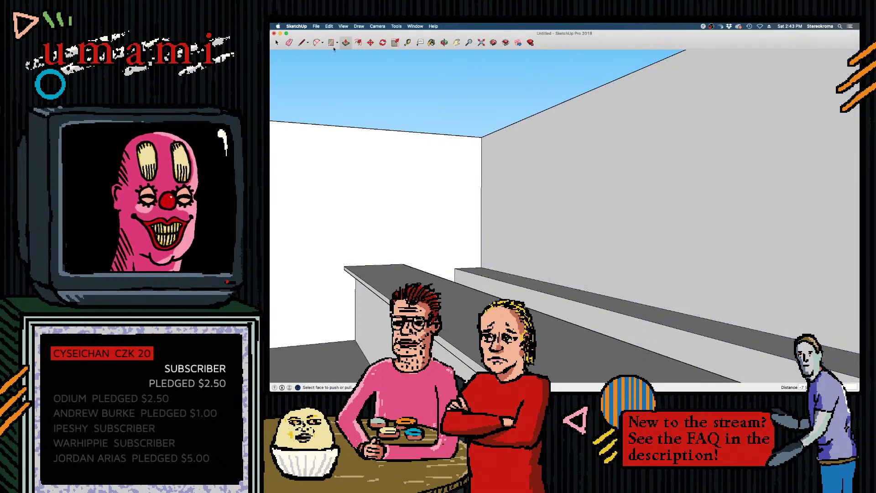
left_click(301, 42)
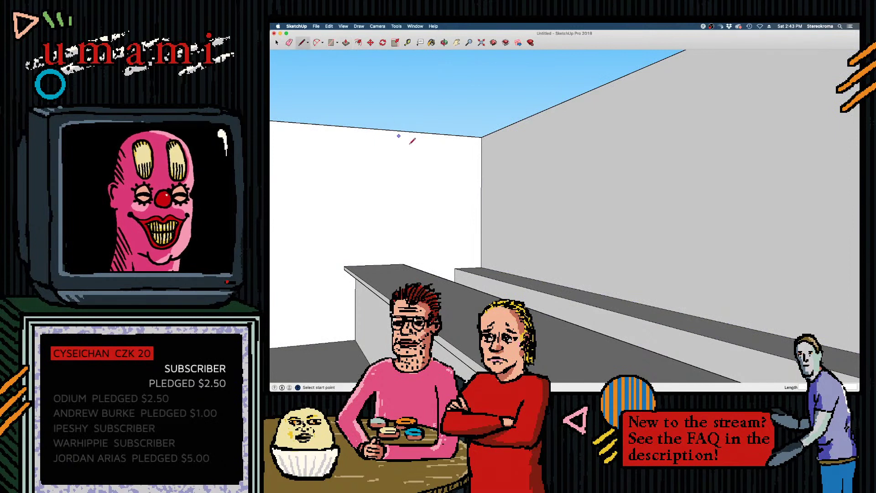
left_click(481, 226)
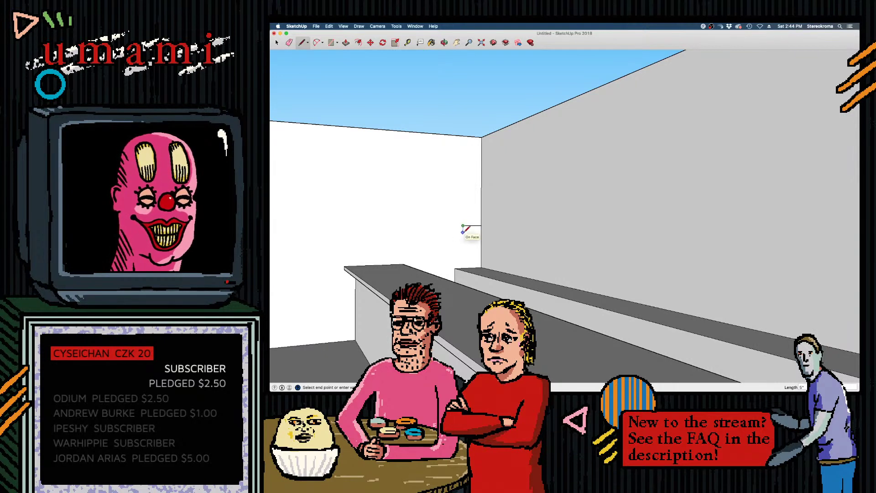
left_click(464, 231)
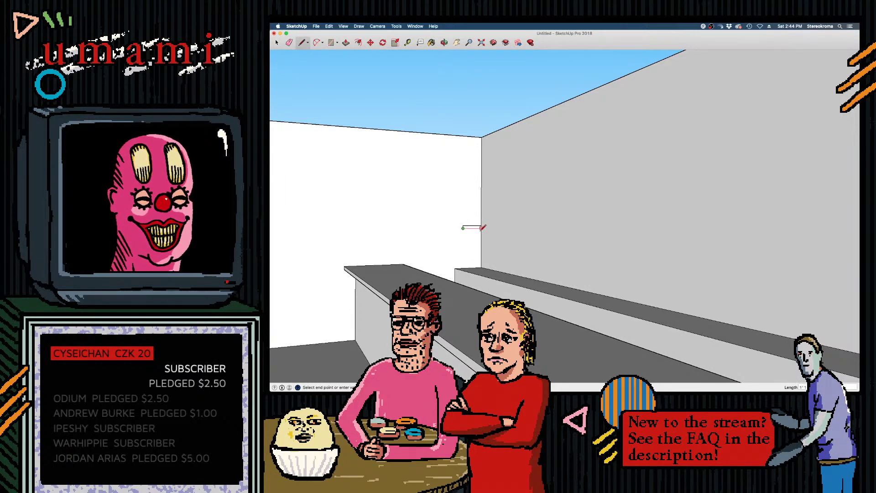
left_click(481, 226)
Try to pull the shelf profile out from the rear wall along the side wall
left_click(346, 42)
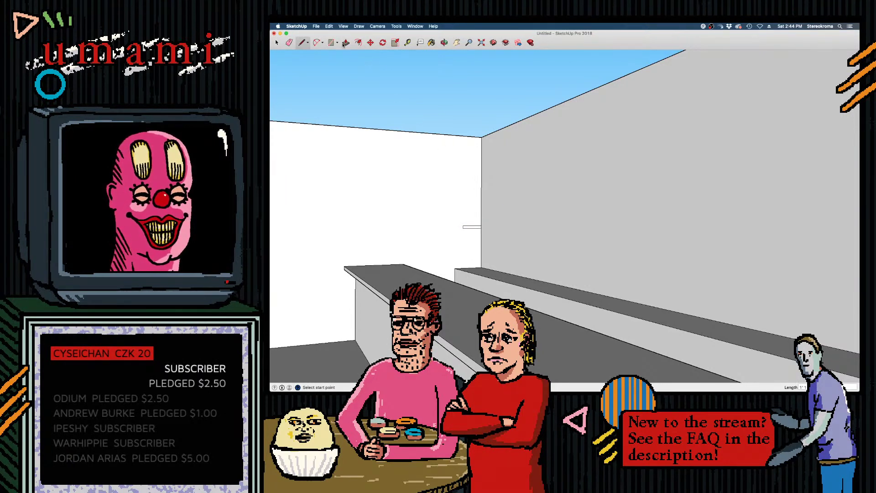
left_click_drag(472, 226, 712, 247)
middle_click_drag(713, 246, 492, 227)
scroll(492, 227, "up", 5)
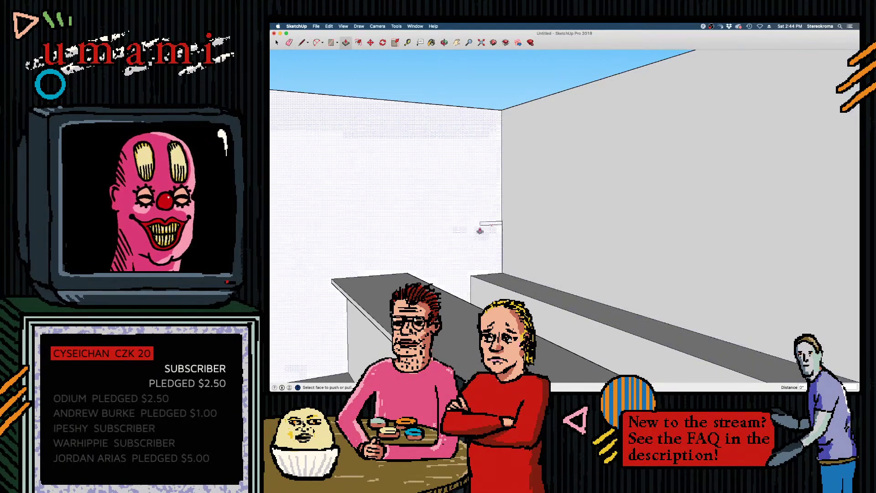
Copy the shelf profile's outline straight up the rear wall, keeping it against the side-wall corner
left_click(277, 43)
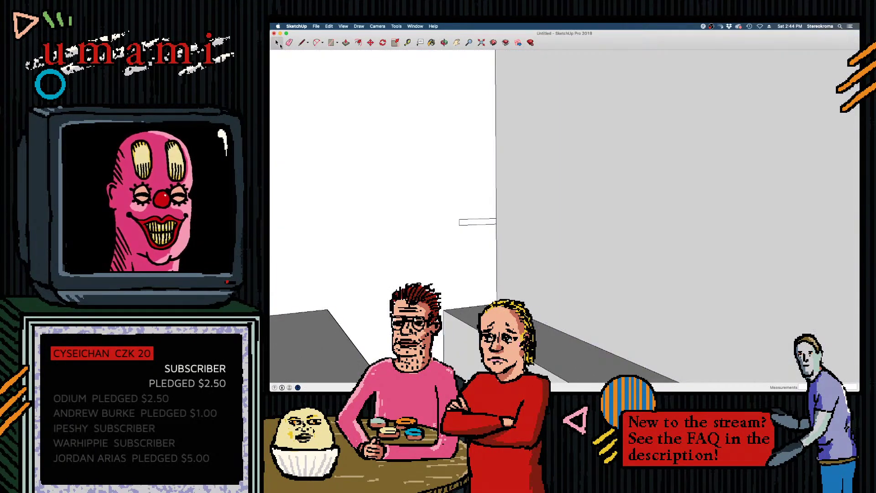
left_click(477, 221)
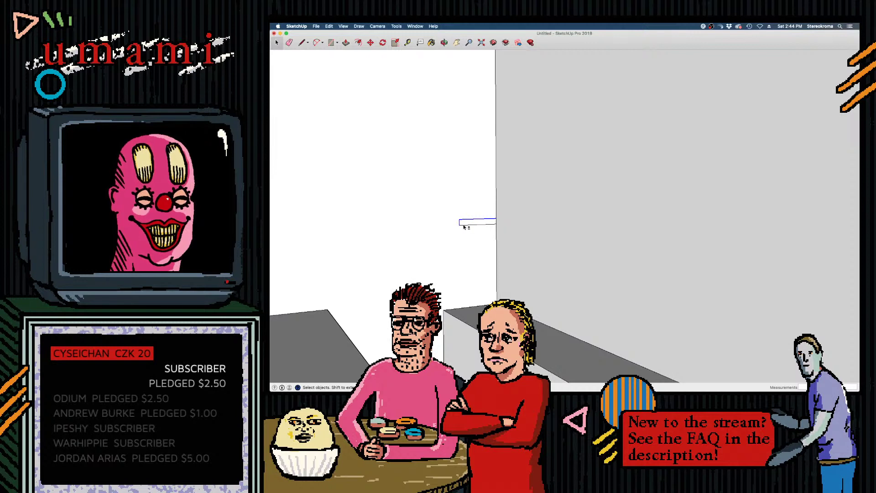
left_click(466, 224)
key("m")
key("alt")
left_click(499, 223)
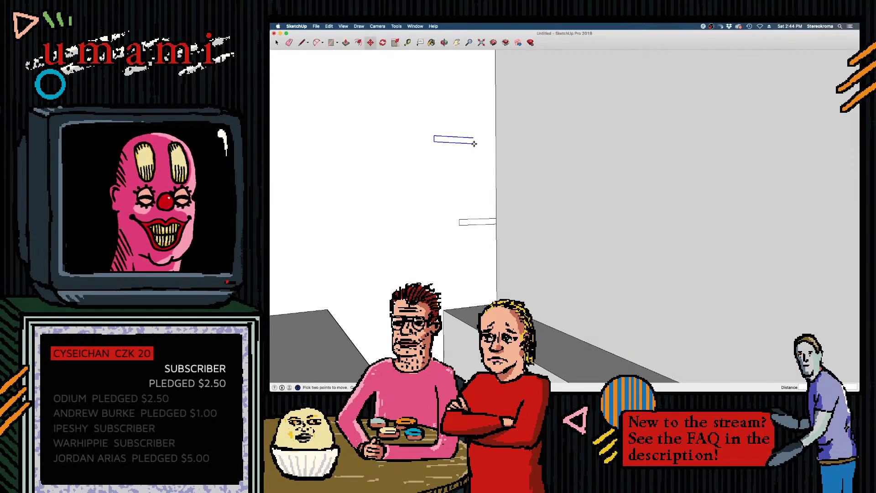
left_click(497, 142)
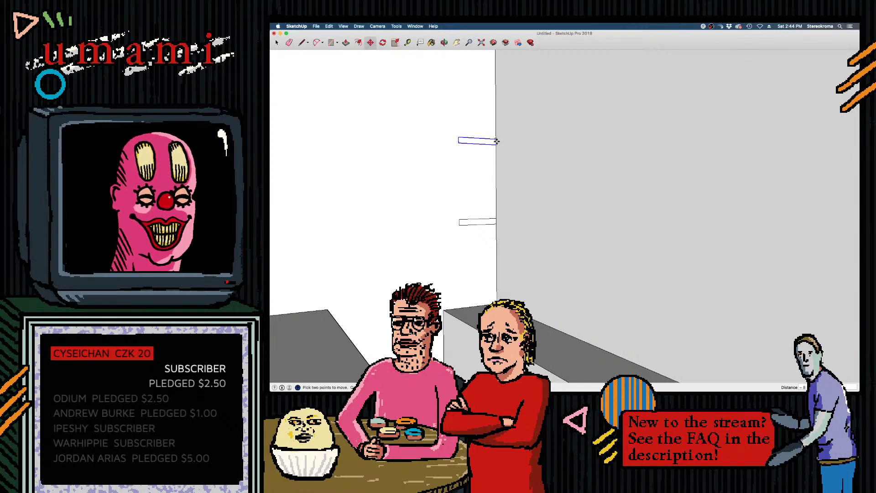
Pull the upper shelf profile out along the side wall and the lower profile out to the same length
scroll(488, 223, "down", 3)
middle_click_drag(500, 250, 479, 220)
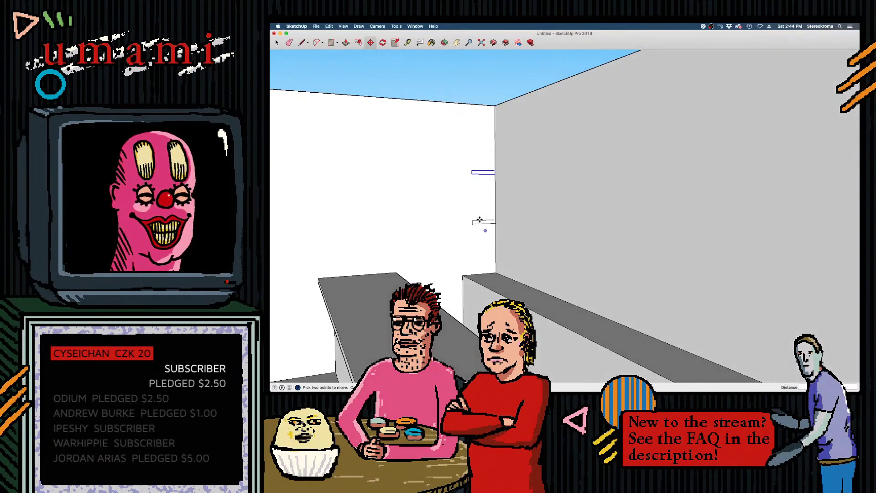
key("p")
left_click(491, 179)
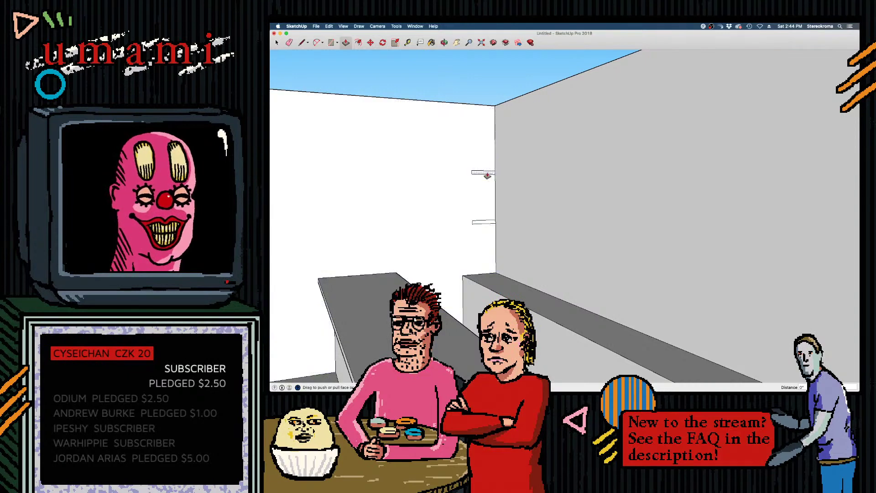
left_click(795, 206)
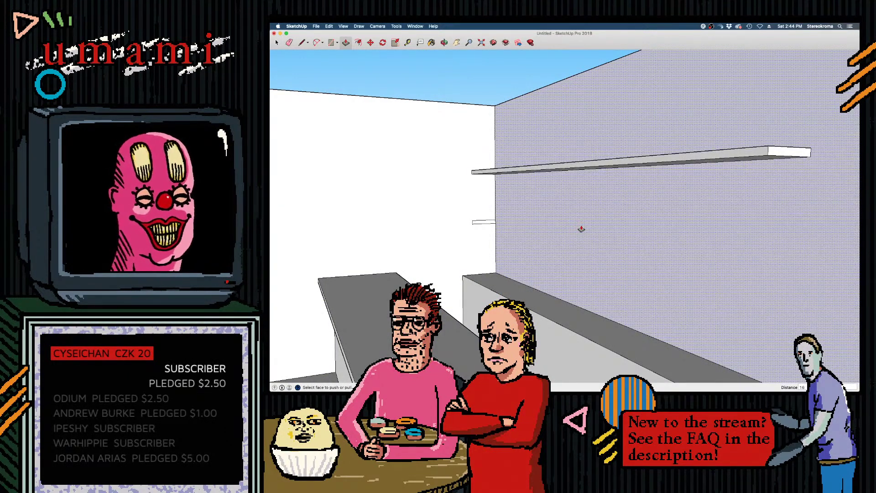
key("Return")
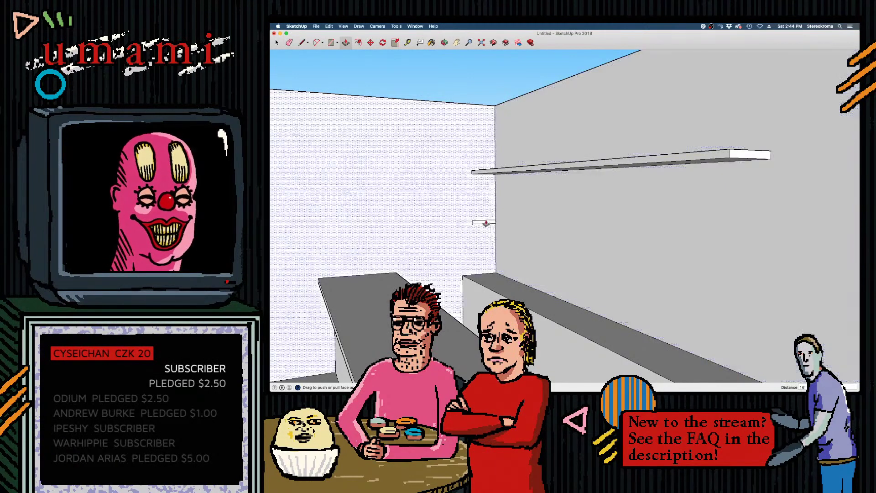
left_click(488, 223)
left_click(716, 226)
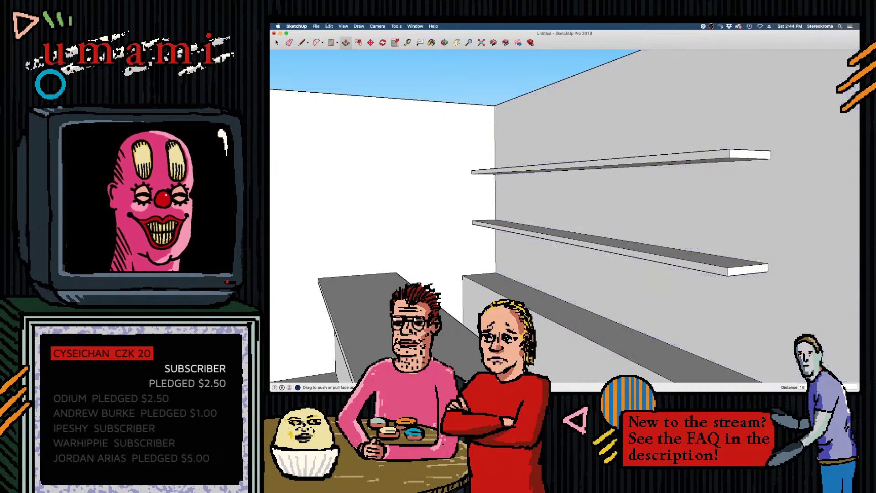
Start saving the model and choose the Interface Episode 21 folder as the destination
left_click(329, 26)
left_click(351, 74)
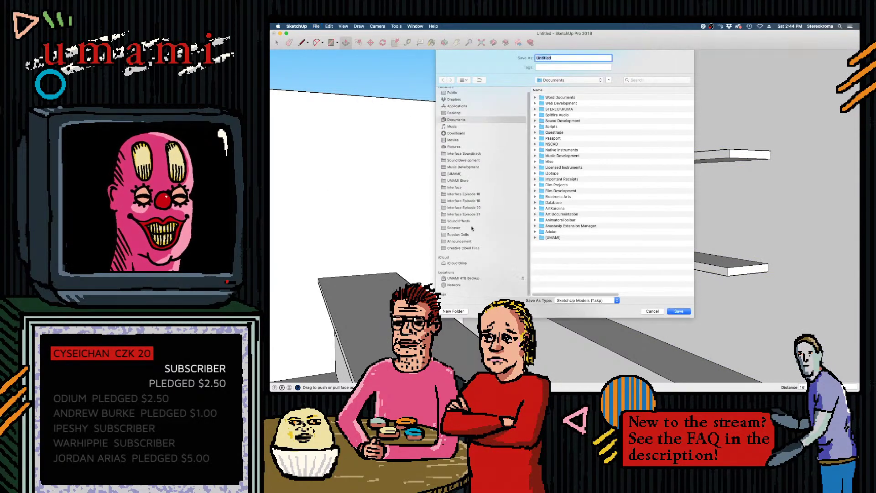
left_click(472, 208)
left_click(470, 214)
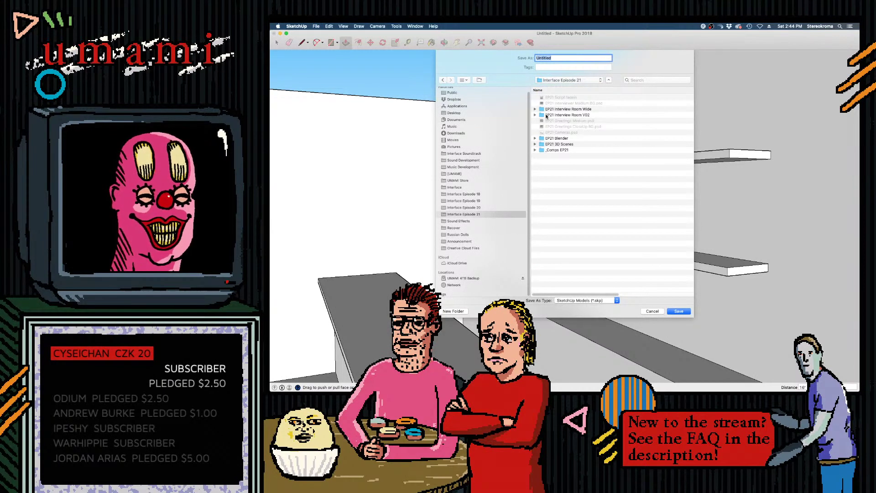
double_click(554, 139)
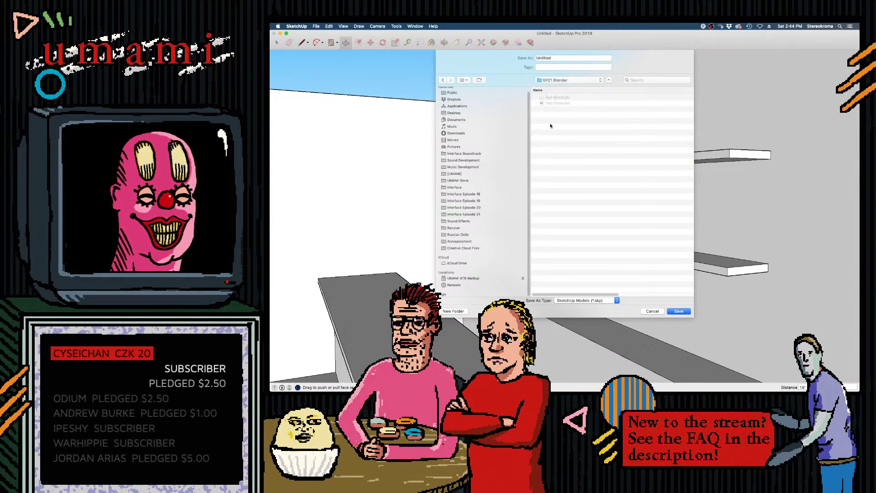
left_click(442, 80)
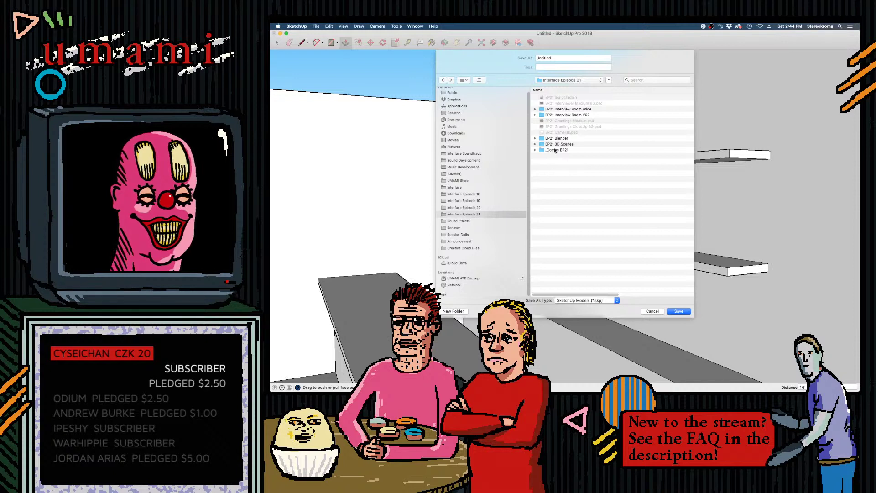
Create a new folder named "EP21 Bar Cinema 4D" inside Interface Episode 21
left_click(447, 311)
type("EP21")
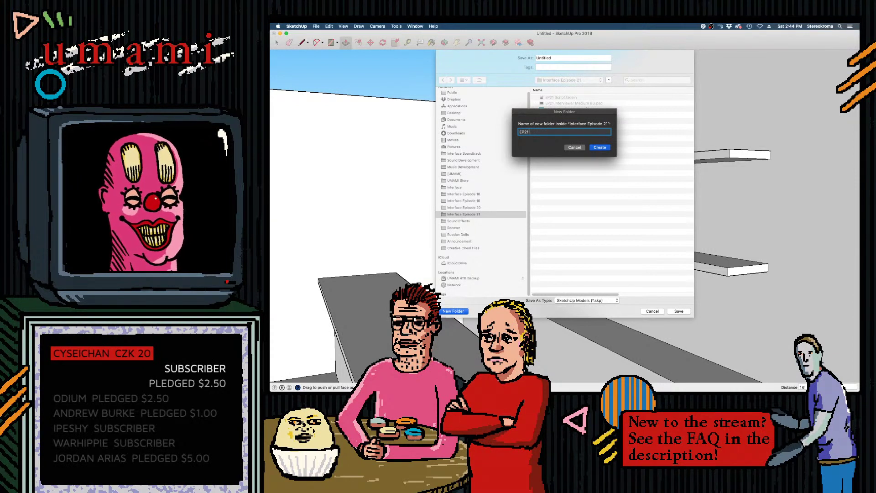
key("BackSpace")
key("BackSpace")
key("BackSpace")
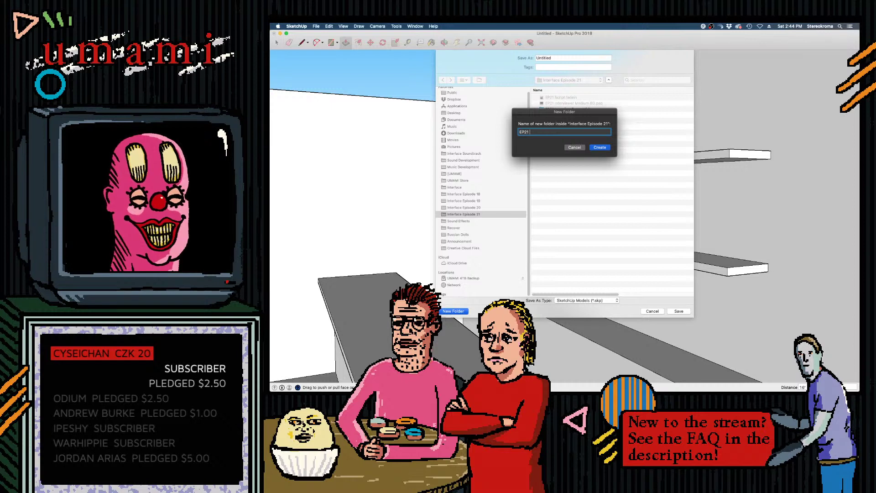
type("inema ")
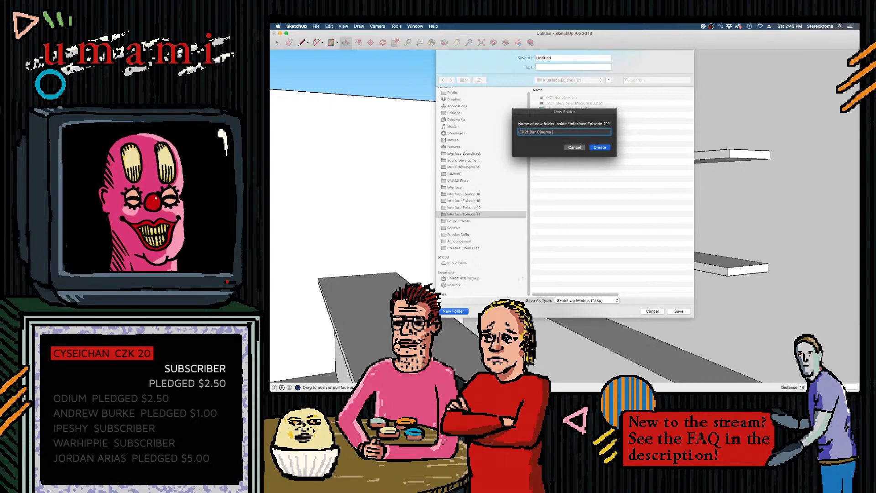
type("4D")
key("Return")
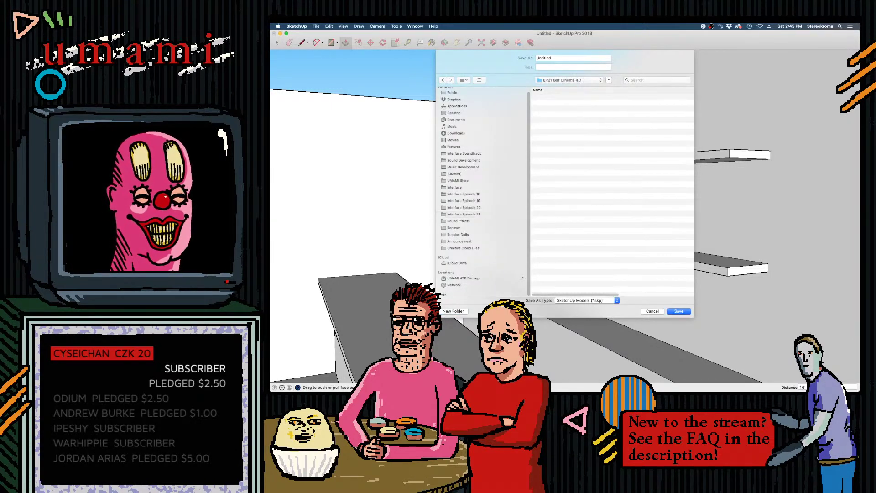
Save the model in the new folder under the name "EP21 Bar Sketchup"
key("Tab")
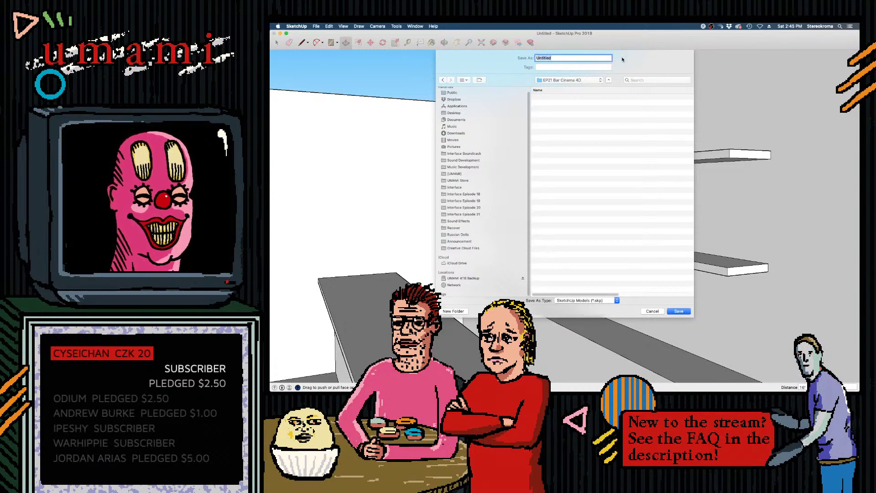
type("EP21")
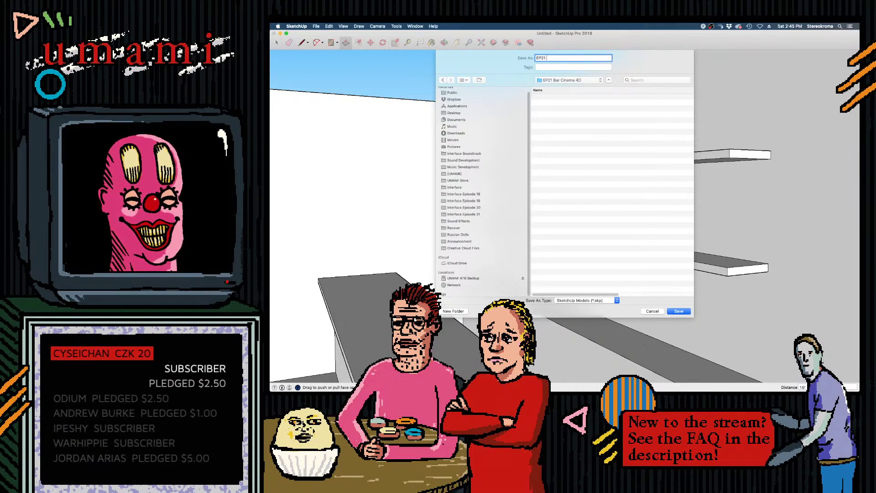
type(" Bar Sketch")
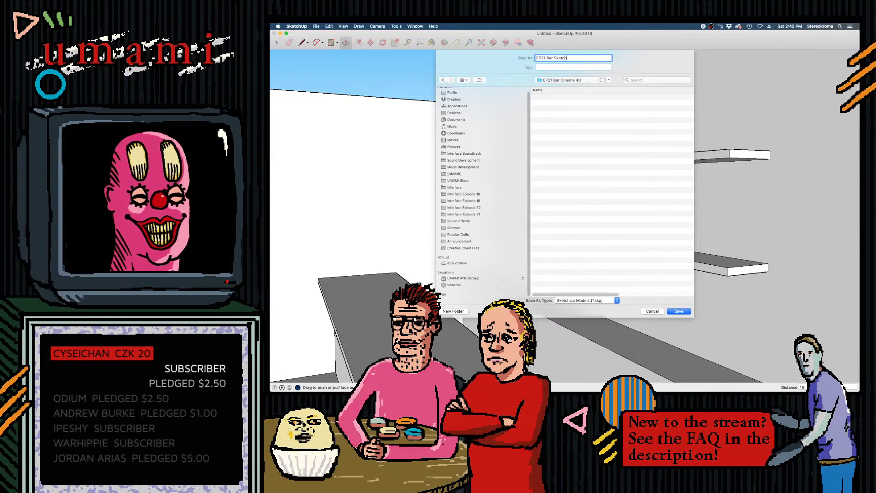
type("up")
key("Return")
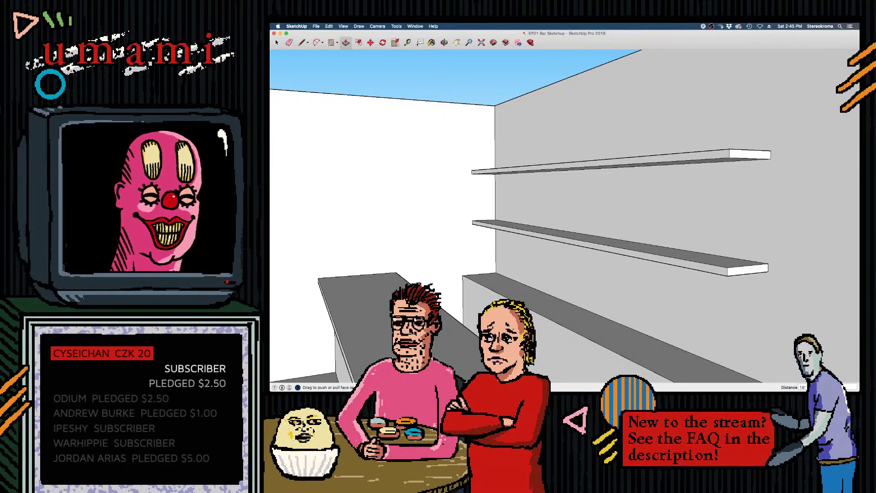
Examine the room, its two counters and the shelves from several angles, inside and outside
key("space")
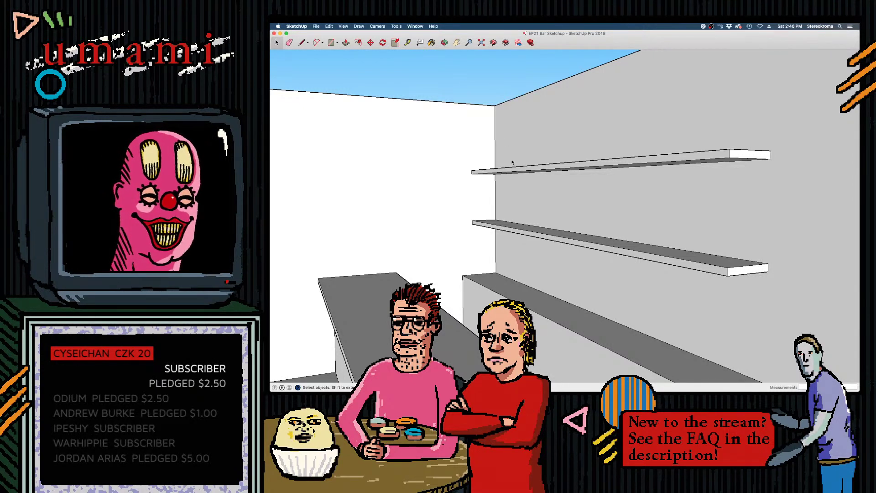
scroll(511, 163, "down", 5)
scroll(541, 271, "down", 5)
middle_click_drag(494, 261, 504, 247)
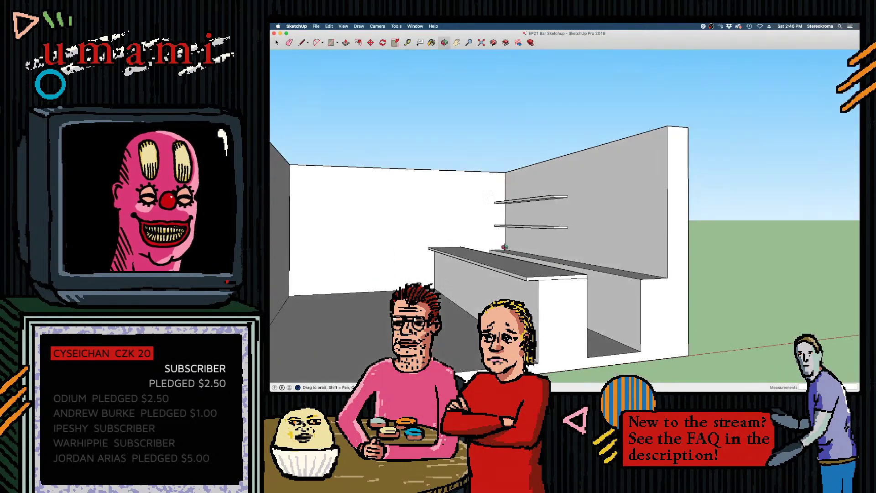
scroll(504, 247, "up", 8)
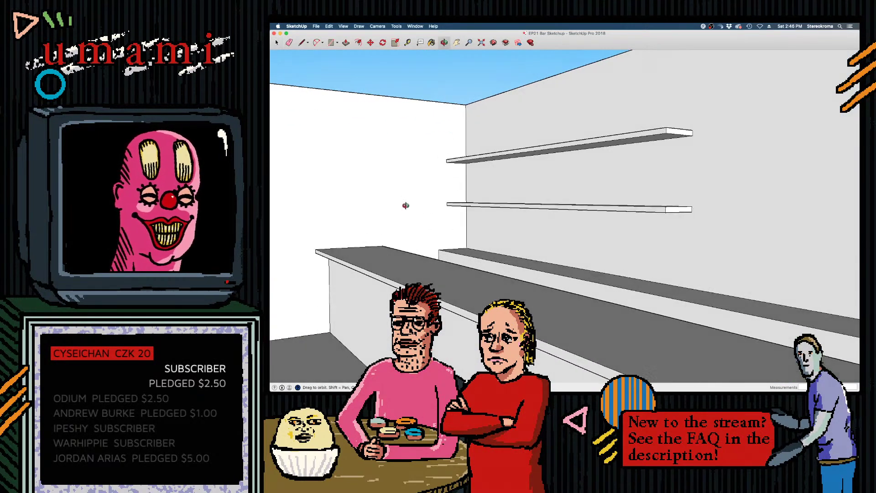
mouse_move(406, 205)
middle_mouse_down()
mouse_move(456, 199)
mouse_move(428, 217)
mouse_move(319, 203)
mouse_move(571, 251)
mouse_move(516, 231)
mouse_move(495, 248)
mouse_move(514, 274)
mouse_move(477, 180)
middle_mouse_up()
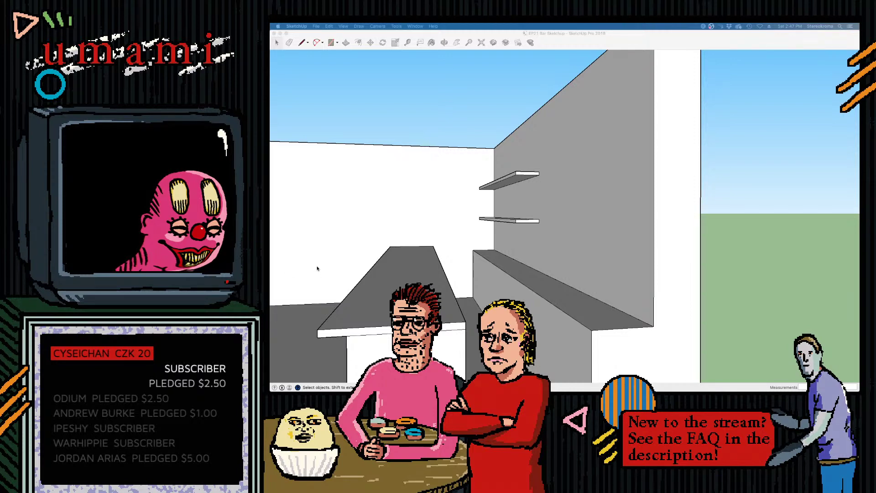
middle_click_drag(327, 268, 451, 243)
scroll(508, 203, "up", 4)
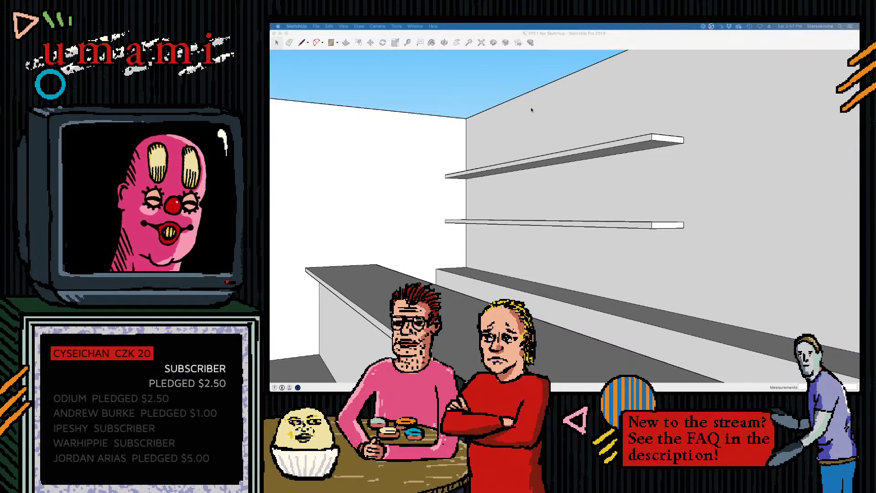
left_click(459, 85)
mouse_move(595, 244)
middle_mouse_down()
mouse_move(577, 260)
mouse_move(464, 264)
mouse_move(507, 249)
mouse_move(457, 198)
mouse_move(524, 240)
mouse_move(461, 237)
mouse_move(434, 268)
mouse_move(381, 242)
mouse_move(537, 278)
mouse_move(528, 256)
mouse_move(577, 268)
mouse_move(453, 227)
mouse_move(532, 272)
mouse_move(660, 283)
mouse_move(579, 279)
mouse_move(618, 278)
mouse_move(638, 304)
mouse_move(746, 364)
mouse_move(776, 347)
mouse_move(618, 297)
mouse_move(397, 269)
mouse_move(483, 207)
mouse_move(564, 226)
middle_mouse_up()
scroll(497, 142, "up", 4)
scroll(499, 141, "down", 3)
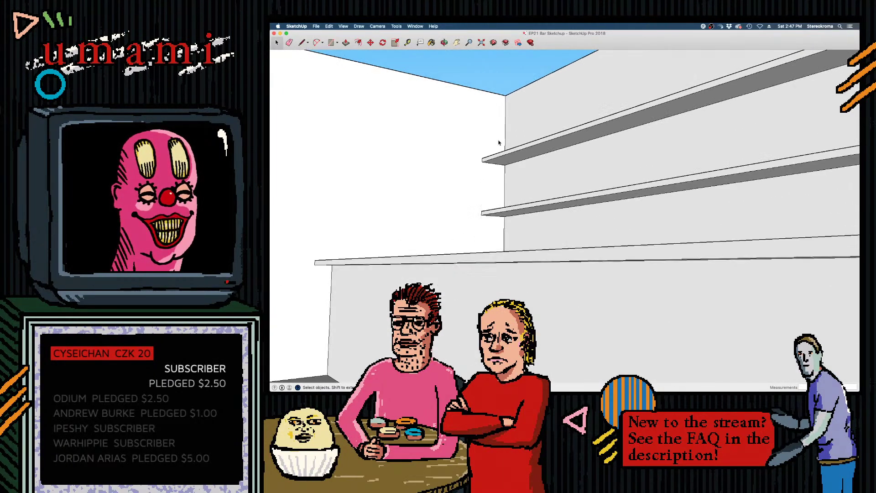
scroll(499, 142, "up", 4)
scroll(499, 142, "down", 4)
scroll(506, 201, "down", 5)
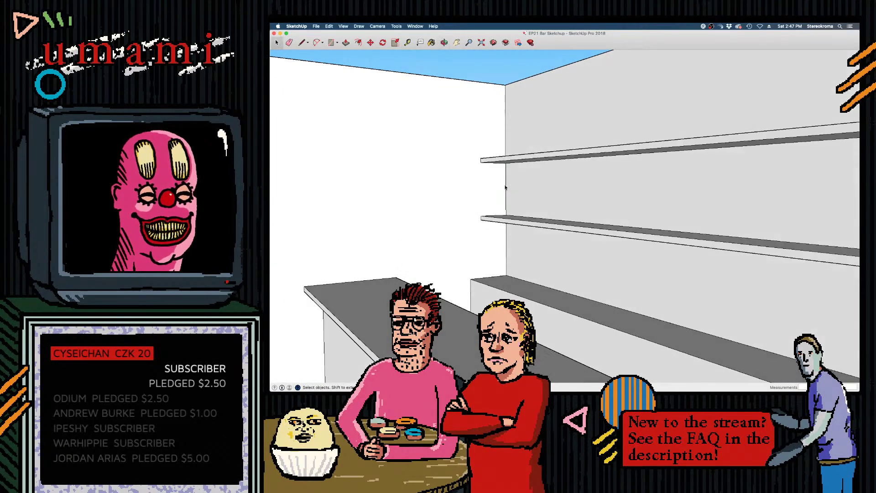
middle_click_drag(520, 204, 641, 250)
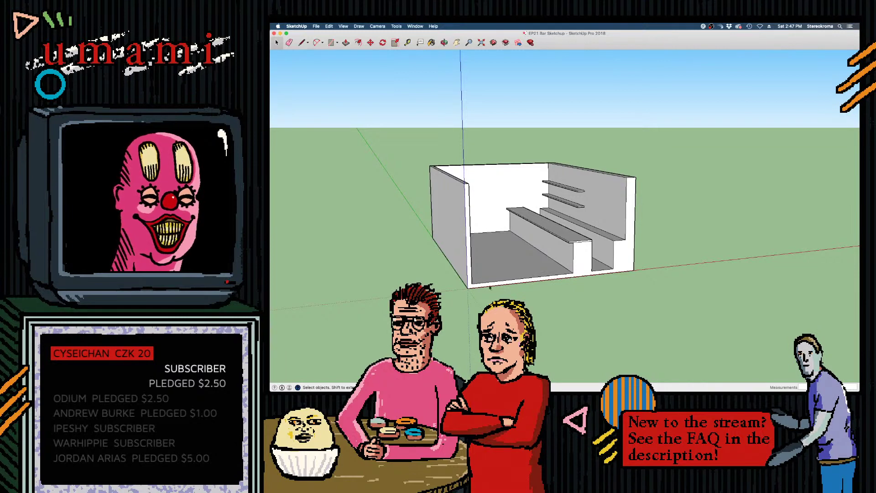
scroll(489, 287, "up", 3)
scroll(653, 253, "up", 5)
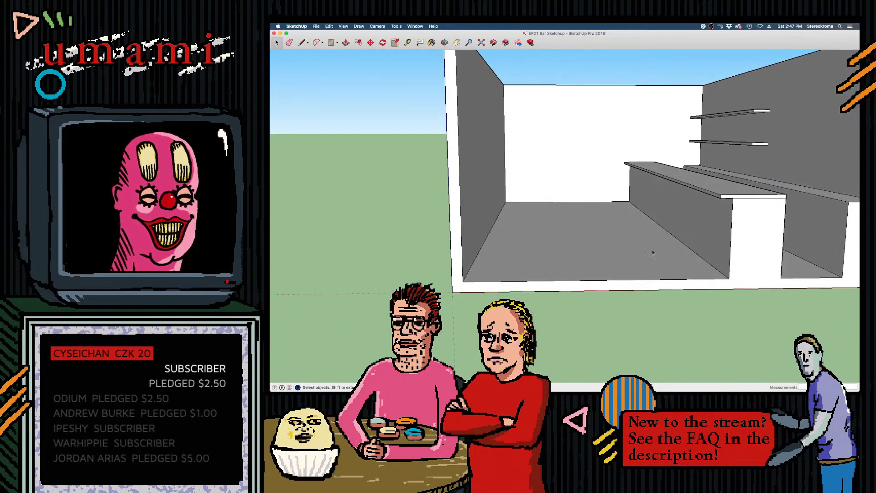
scroll(652, 250, "down", 3)
scroll(439, 224, "up", 5)
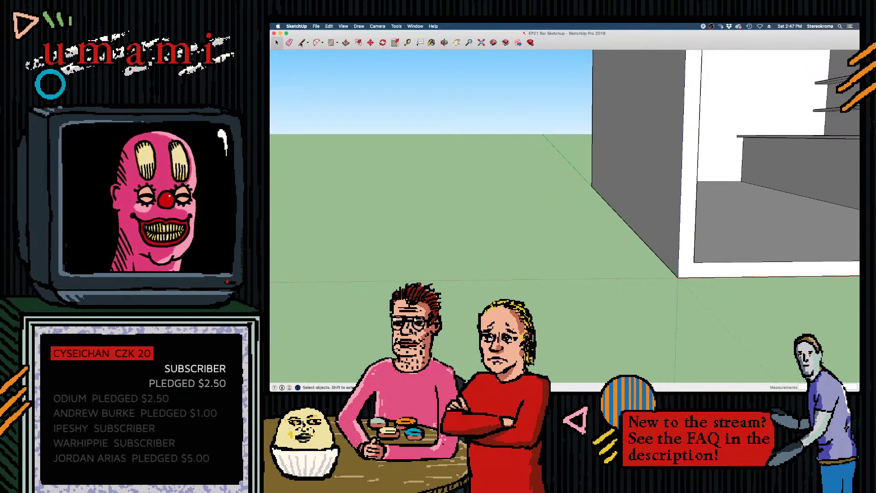
left_click(331, 43)
left_click(439, 294)
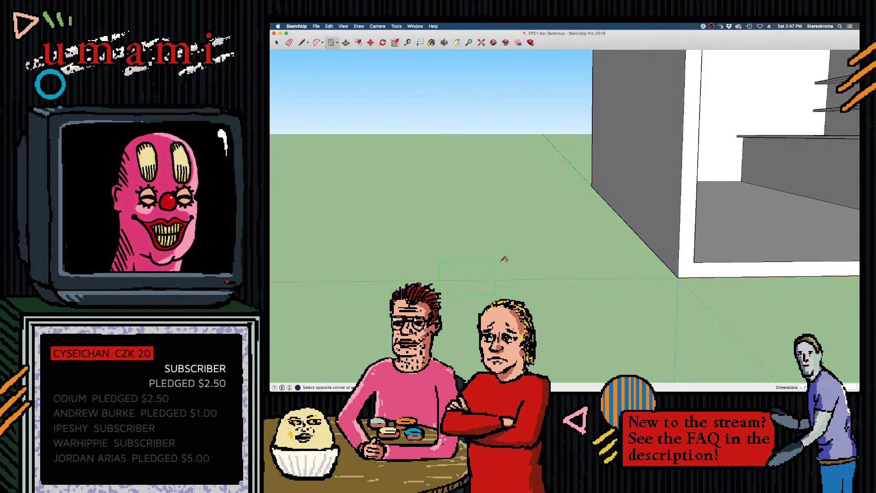
left_click(501, 234)
key("super+z")
Draw an upright rectangle on the ground outside the room, beside the wall opposite the shelves
left_click(434, 280)
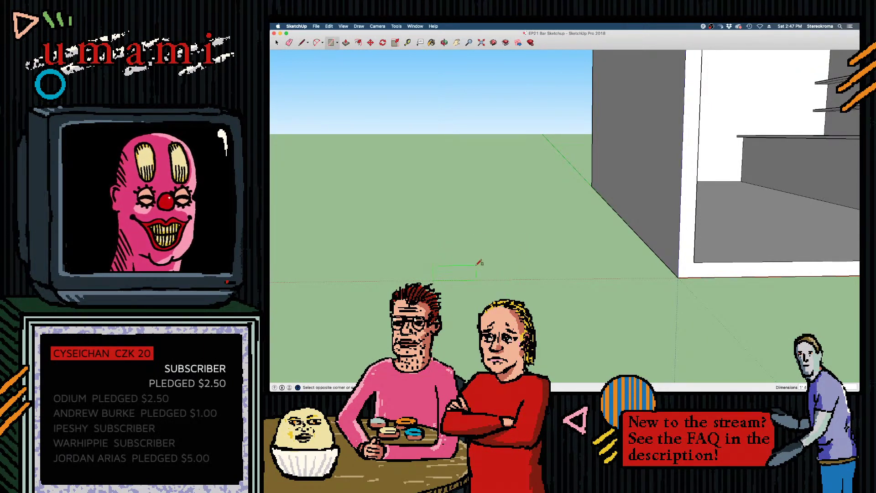
left_click(494, 221)
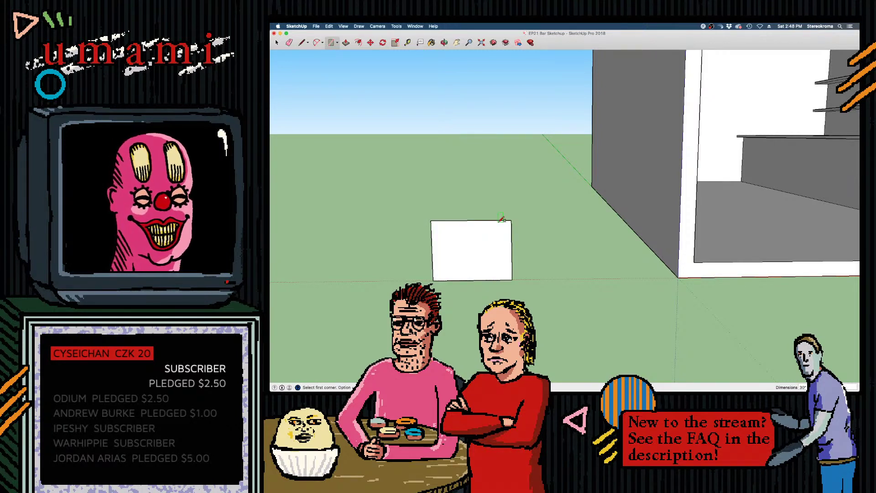
middle_click_drag(502, 220, 554, 242)
key("r")
left_click(277, 42)
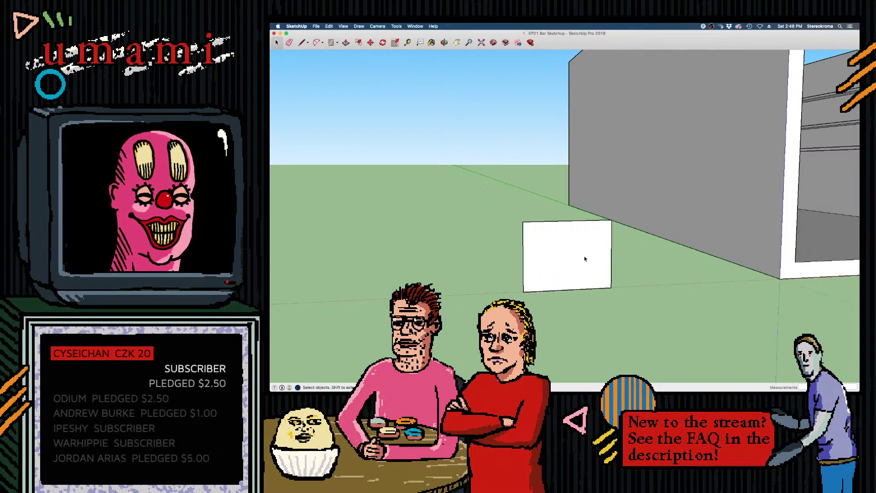
left_click(346, 43)
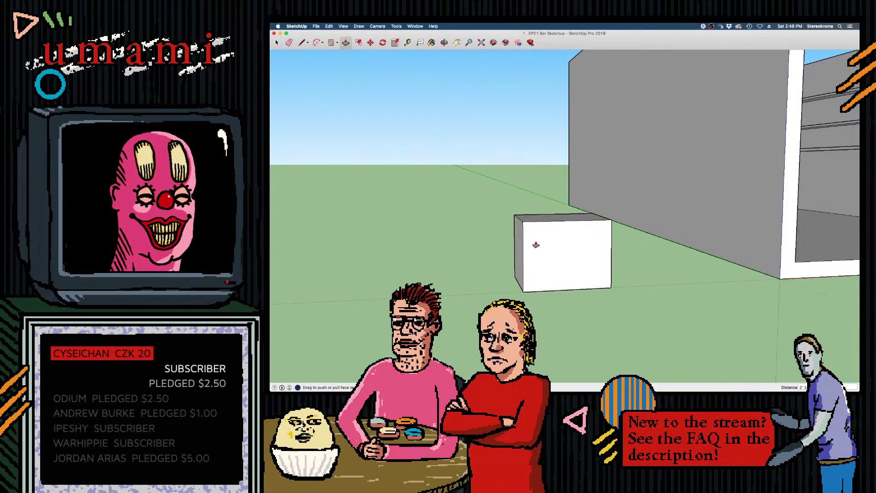
left_click_drag(532, 242, 525, 238)
key("super+z")
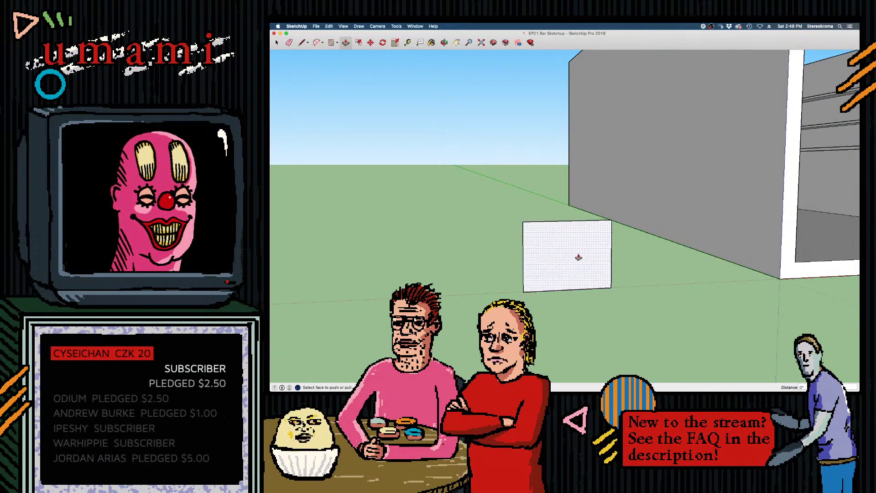
Extrude the upright rectangle outside the room with Push/Pull into a deep rectangular box
left_click_drag(579, 256, 557, 245)
middle_click_drag(481, 258, 558, 291)
left_click_drag(558, 290, 658, 279)
middle_click_drag(659, 280, 470, 240)
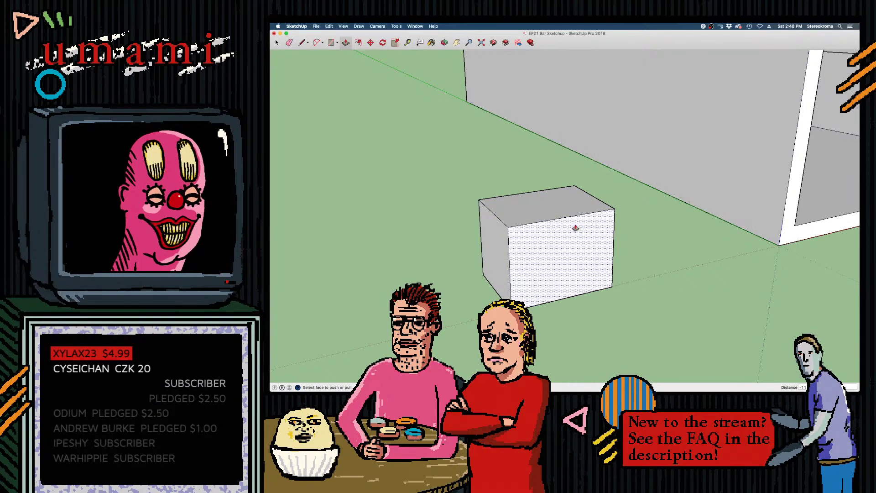
Offset the outline of the box's front face inward to form an even border around a smaller rectangle
scroll(577, 231, "up", 2)
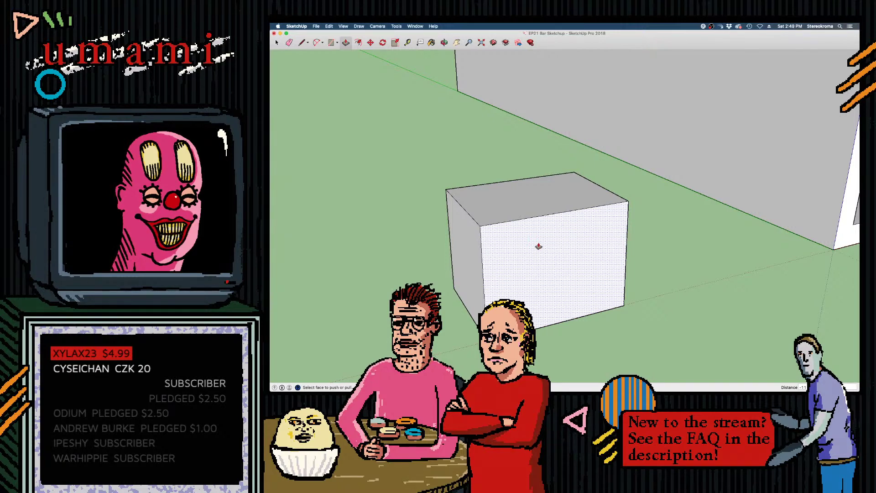
mouse_move(538, 246)
middle_mouse_down()
mouse_move(521, 244)
mouse_move(565, 245)
mouse_move(540, 280)
mouse_move(521, 234)
mouse_move(481, 248)
middle_mouse_up()
scroll(523, 233, "down", 3)
mouse_move(508, 215)
middle_mouse_down()
mouse_move(442, 238)
mouse_move(489, 225)
mouse_move(619, 226)
mouse_move(608, 223)
middle_mouse_up()
key("p")
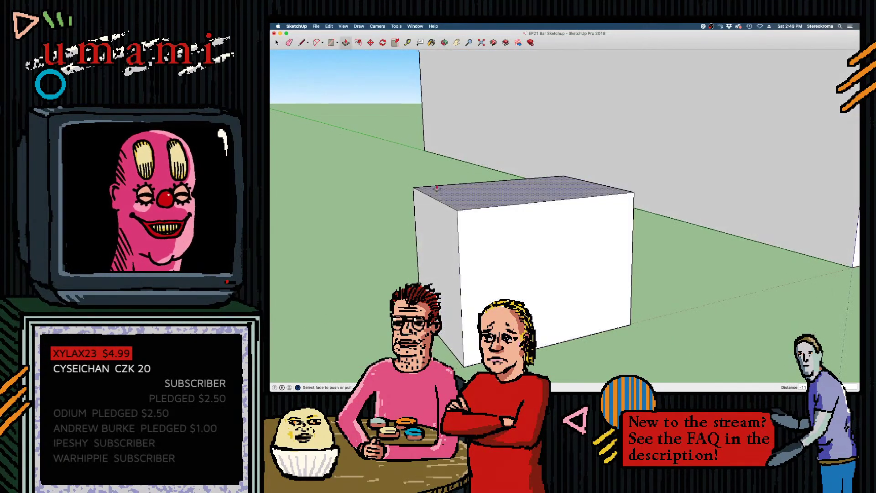
left_click(359, 43)
left_click(477, 209)
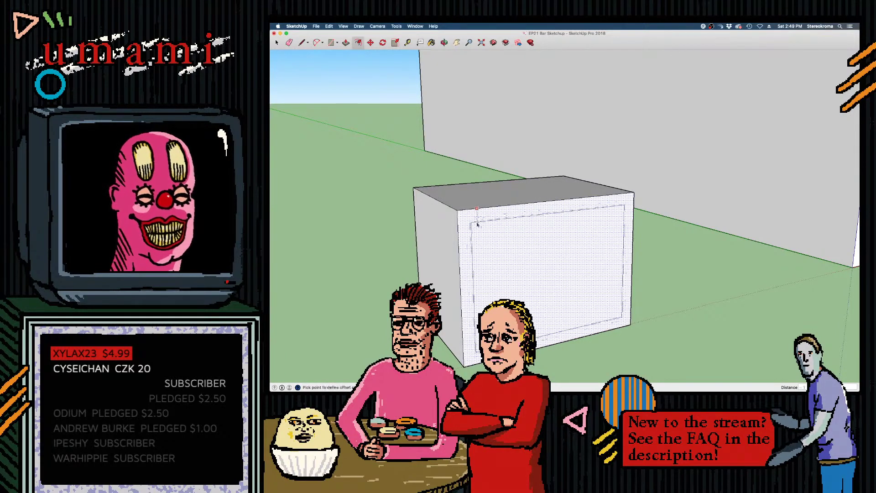
left_click(478, 231)
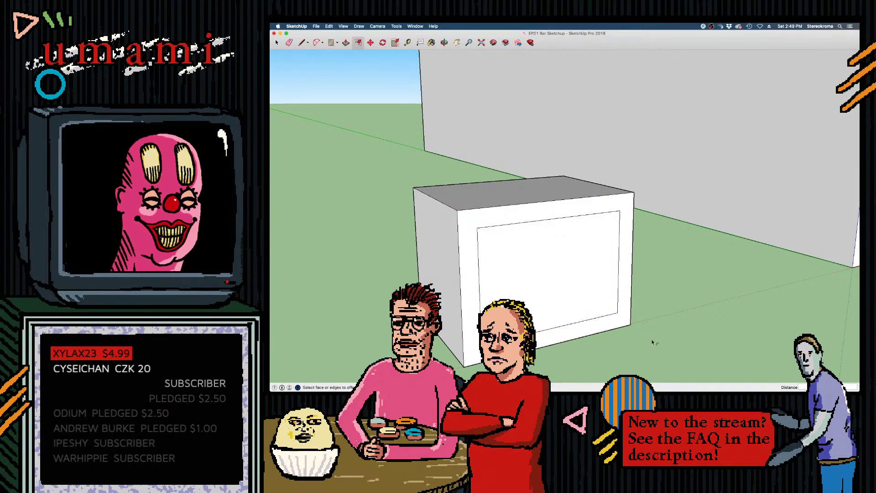
Draw a line across the front's inner rectangle just above its lower edge and delete the thin strip below it
middle_click_drag(502, 255, 577, 290)
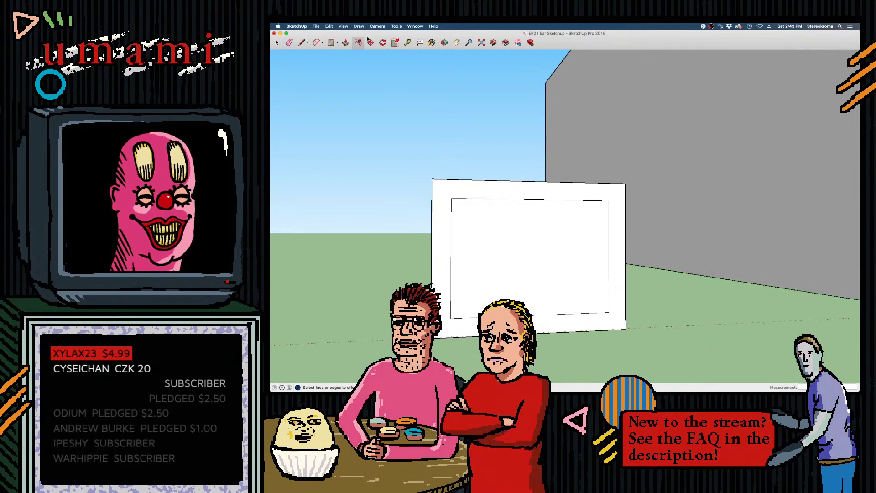
left_click(301, 42)
left_click(451, 307)
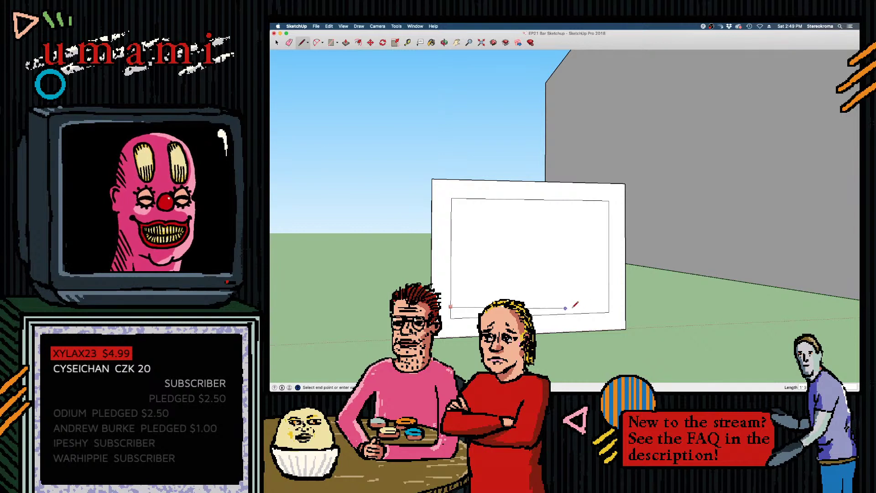
left_click(606, 302)
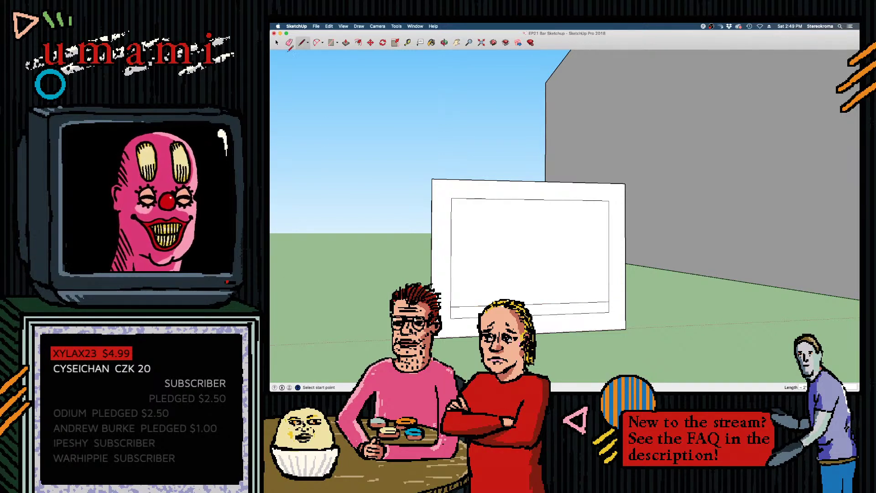
left_click(276, 42)
left_click(456, 316)
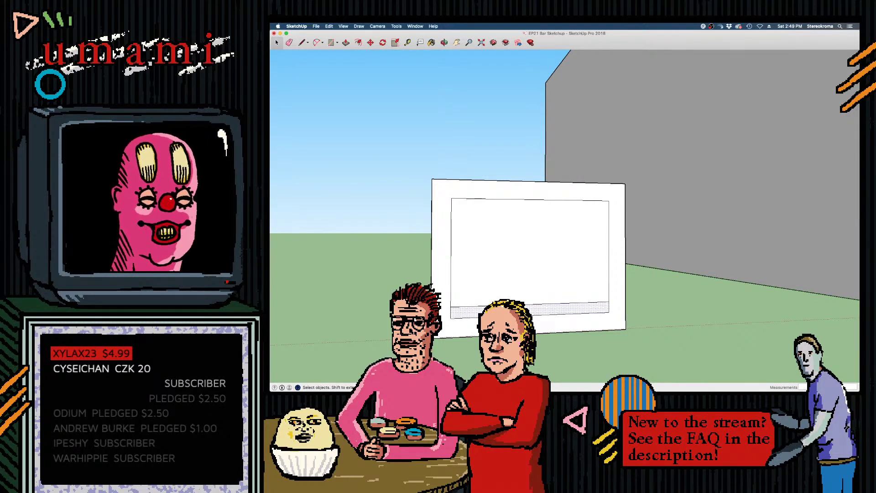
key("Delete")
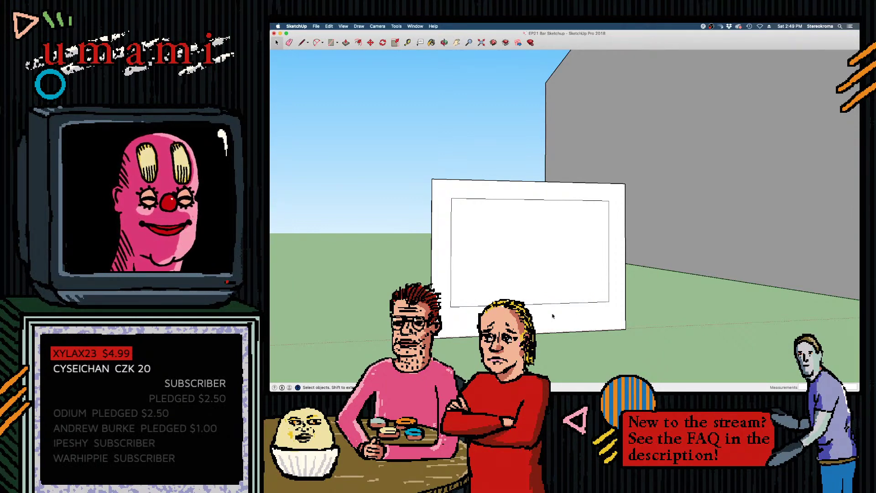
Recess the inner rectangle of the box's front face slightly into the box with Push/Pull
mouse_move(553, 317)
middle_mouse_down()
mouse_move(566, 358)
mouse_move(363, 356)
mouse_move(556, 356)
mouse_move(538, 328)
middle_mouse_up()
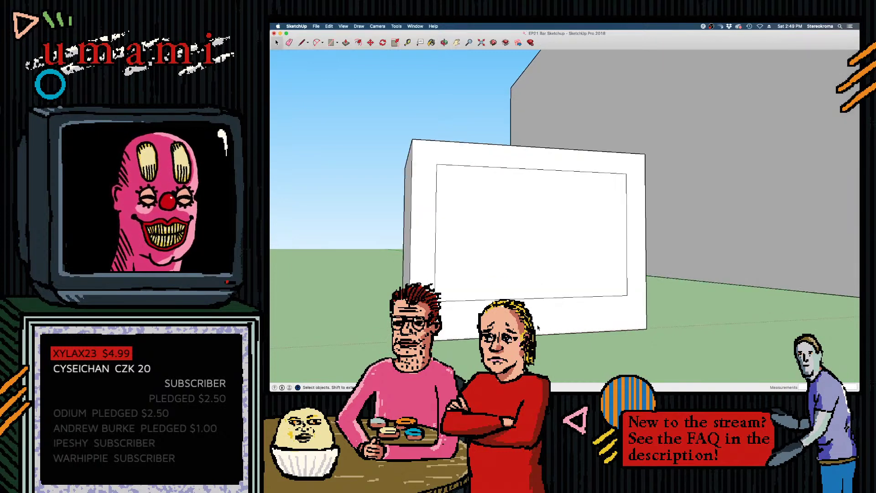
middle_click_drag(507, 228, 500, 237)
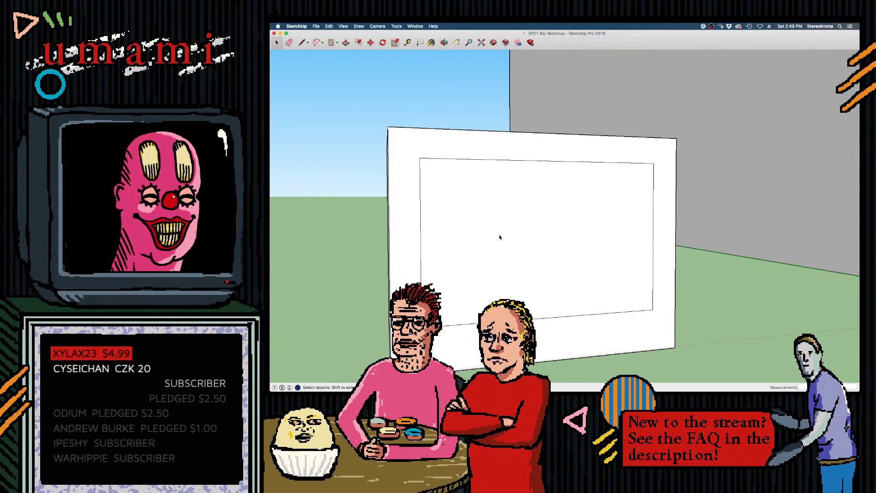
left_click(346, 42)
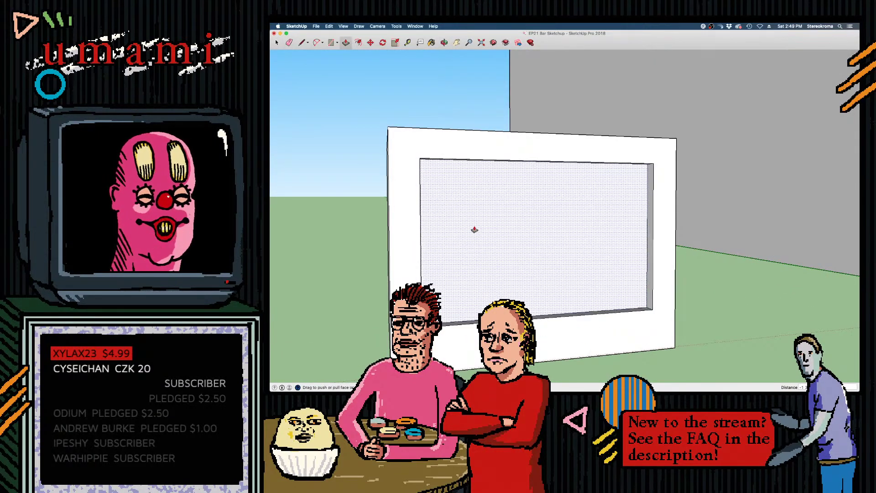
left_click_drag(473, 231, 618, 324)
middle_click_drag(596, 327, 484, 256)
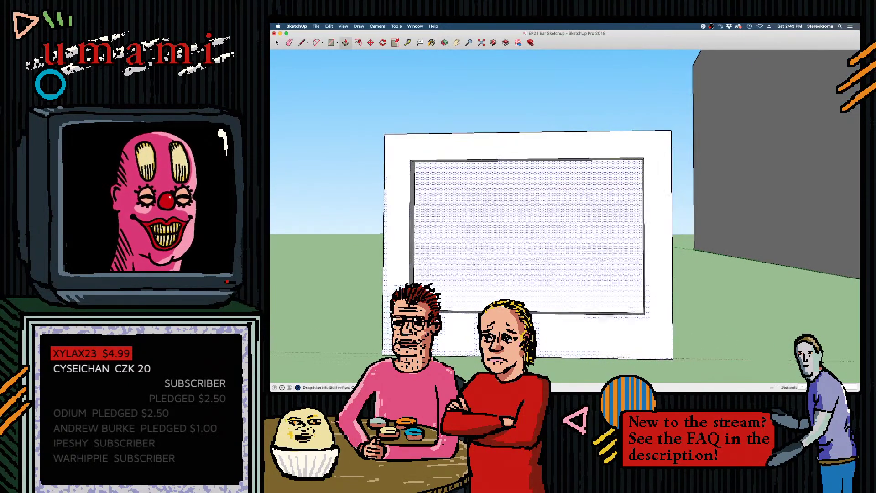
left_click(483, 252)
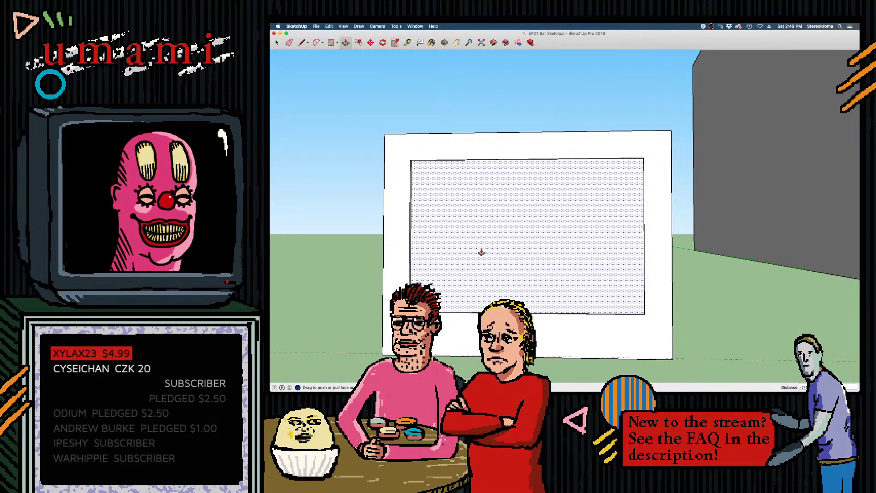
left_click(481, 252)
middle_click_drag(545, 321, 640, 333)
scroll(562, 313, "down", 3)
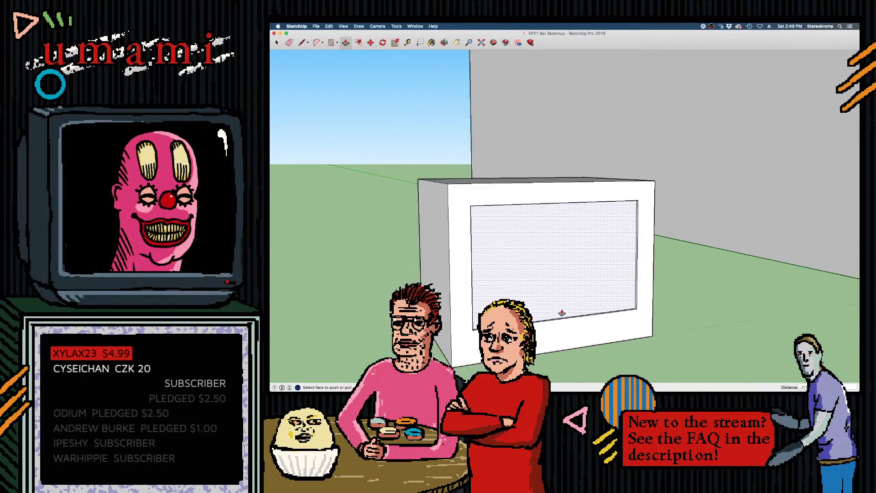
middle_click_drag(562, 313, 479, 289)
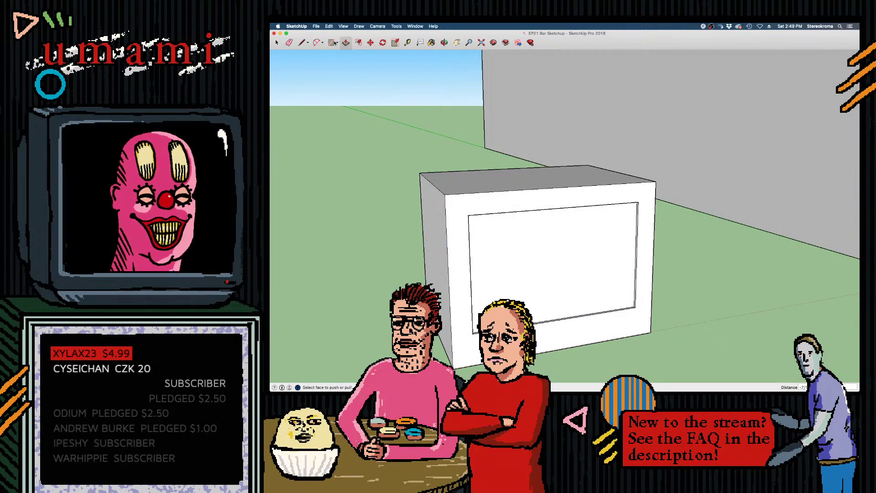
left_click(303, 43)
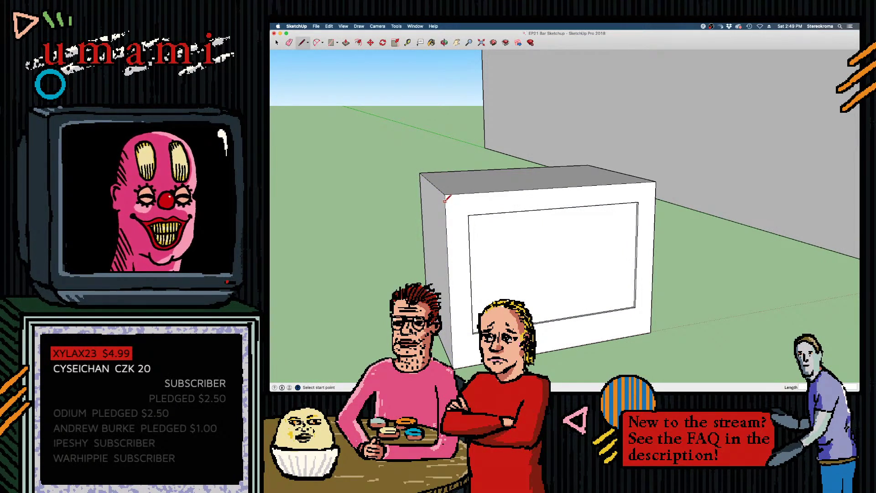
key("f")
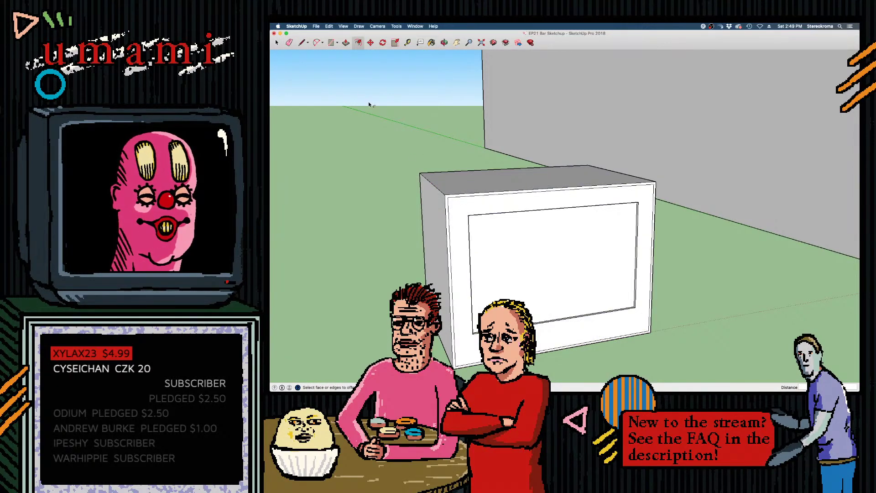
key("space")
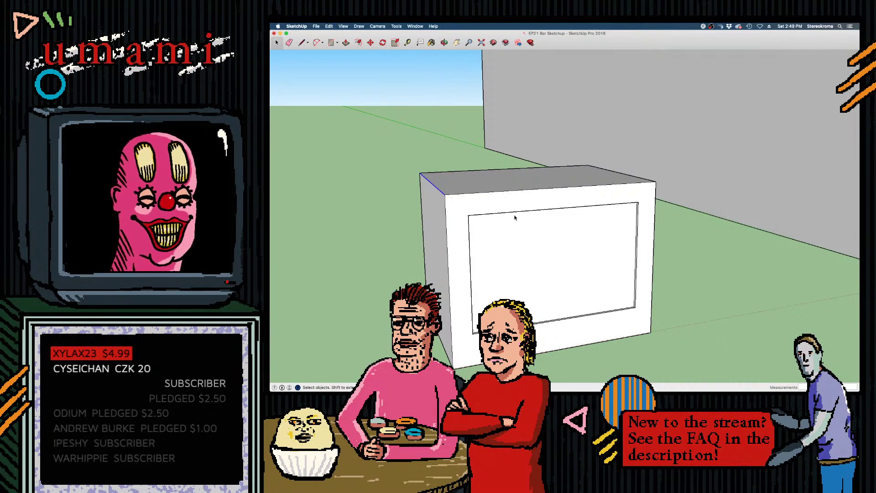
Bevel the box's upper front edge by drawing a short diagonal across the side face's corner and pushing that corner through the full width
middle_click_drag(553, 269, 307, 108)
left_click(302, 42)
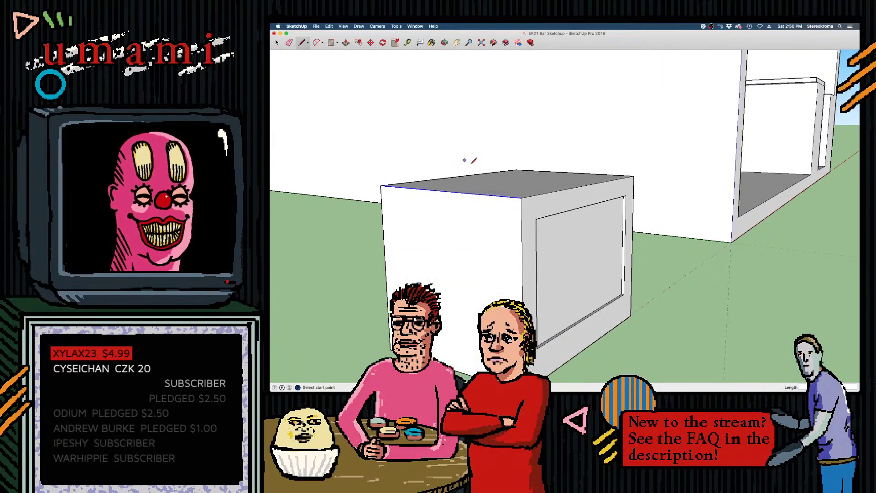
left_click(522, 206)
key("p")
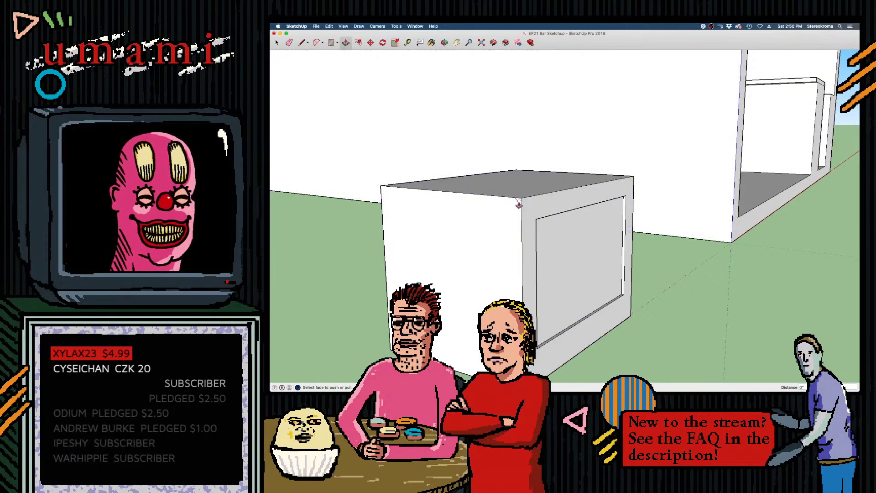
middle_click_drag(653, 253, 458, 225)
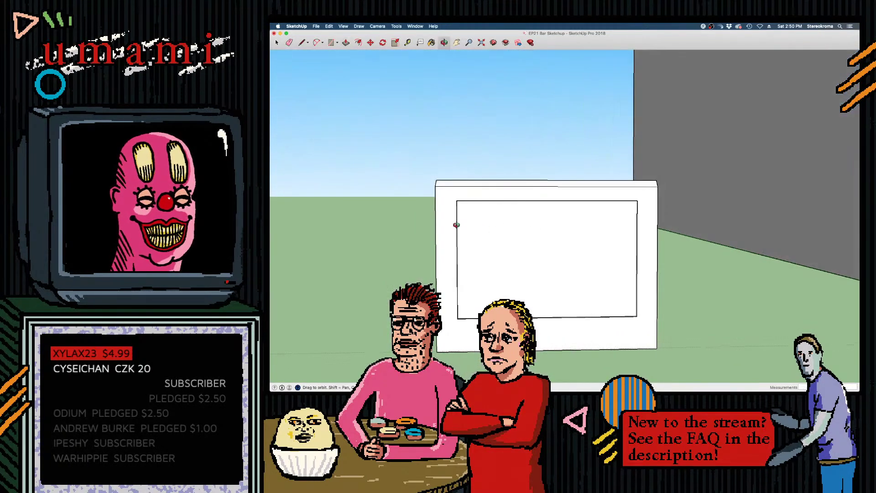
scroll(441, 286, "up", 8)
middle_click_drag(500, 311, 555, 284)
scroll(522, 219, "down", 10)
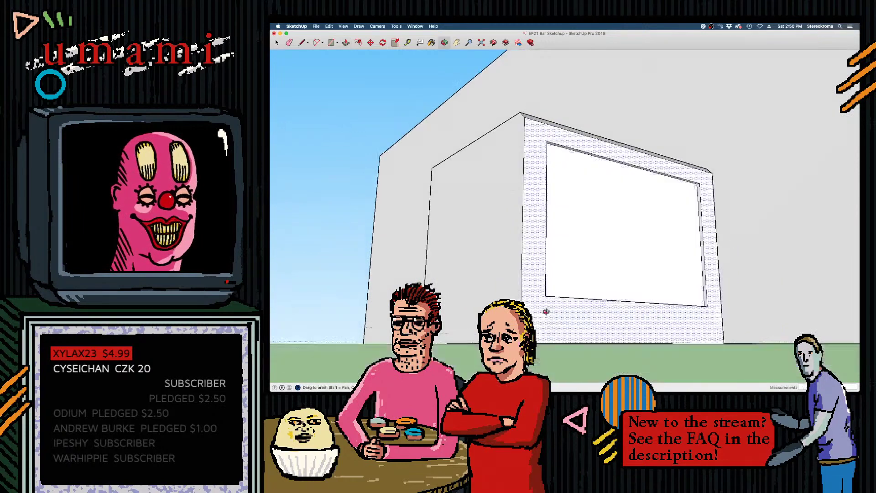
Bevel the box's lower front edge by drawing a short diagonal on the side face and pushing the corner away along the full width
middle_click_drag(522, 219, 479, 293)
key("l")
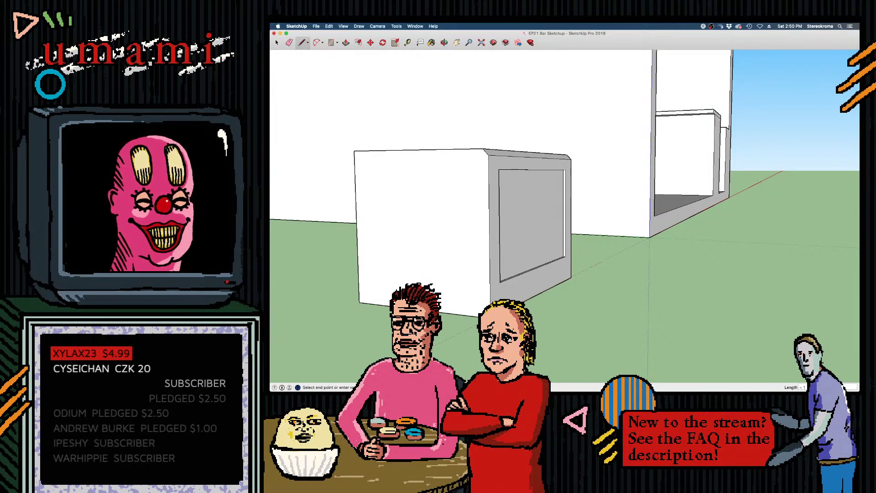
scroll(425, 255, "up", 3)
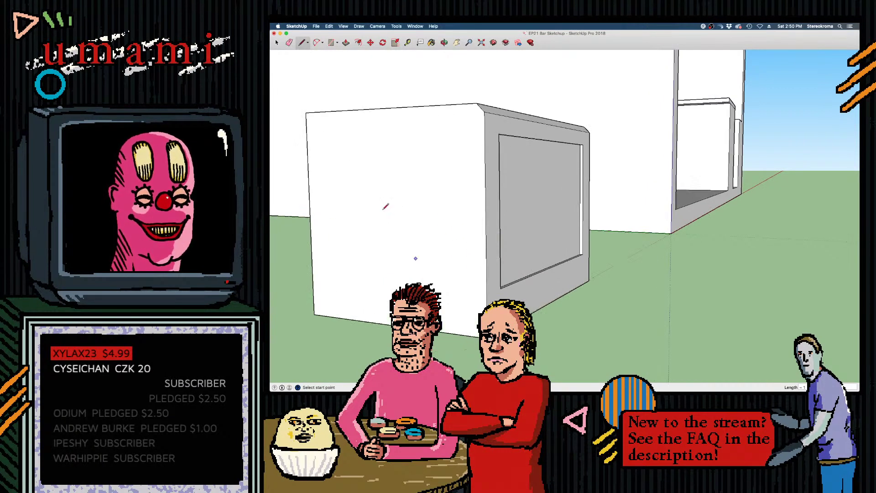
key("p")
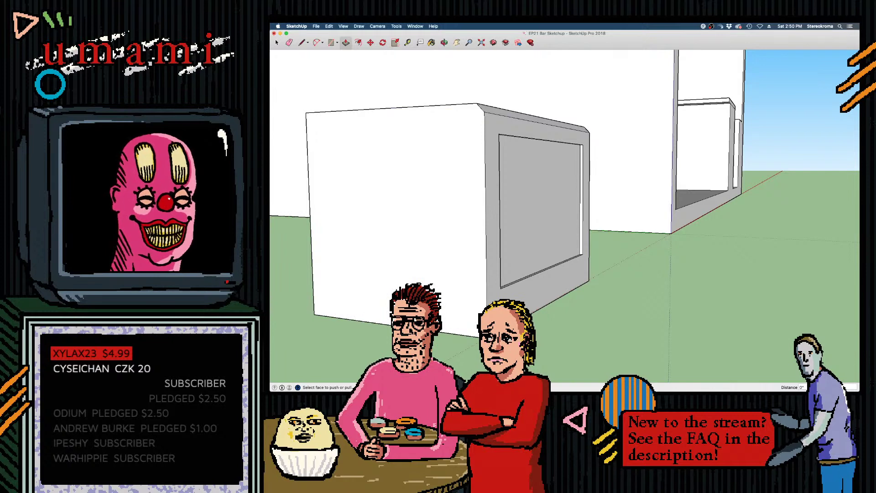
left_click_drag(548, 292, 619, 297)
middle_click_drag(639, 281, 401, 227)
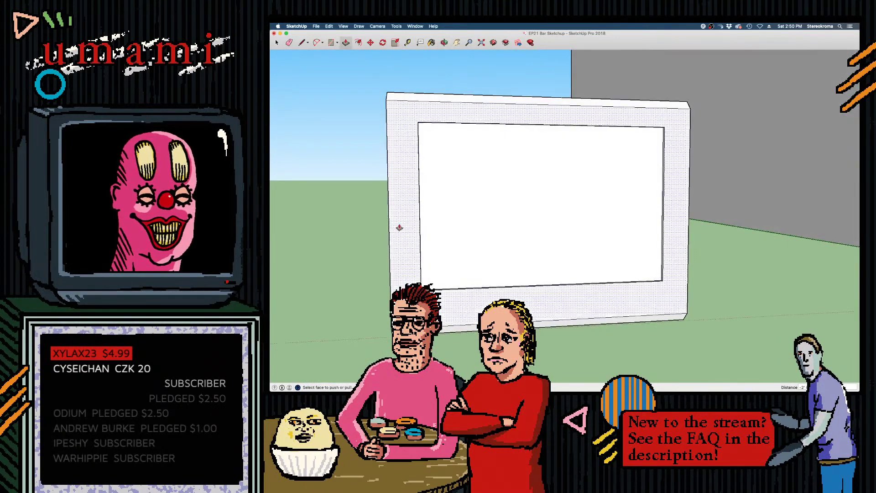
Draw a diagonal on the side face from the rear edge to the top edge and push away the wedge to slope the upper rear
middle_click_drag(459, 245, 405, 197)
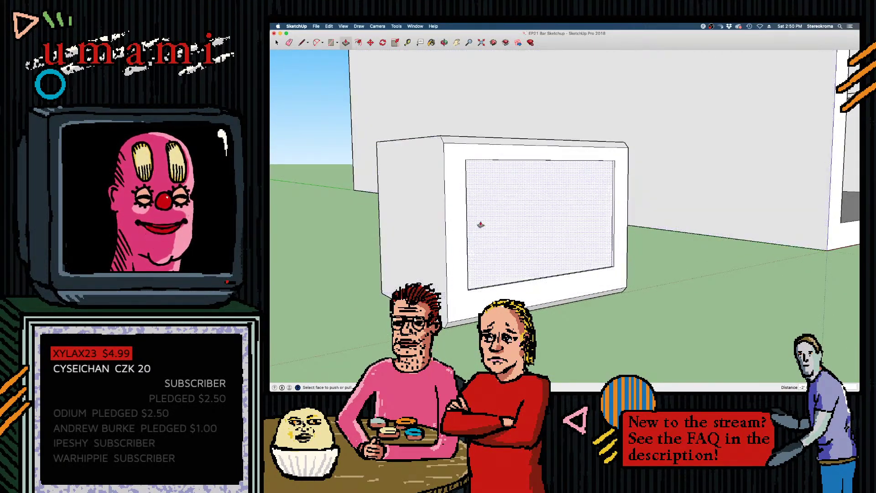
middle_click_drag(479, 225, 519, 249)
middle_click_drag(475, 209, 623, 184)
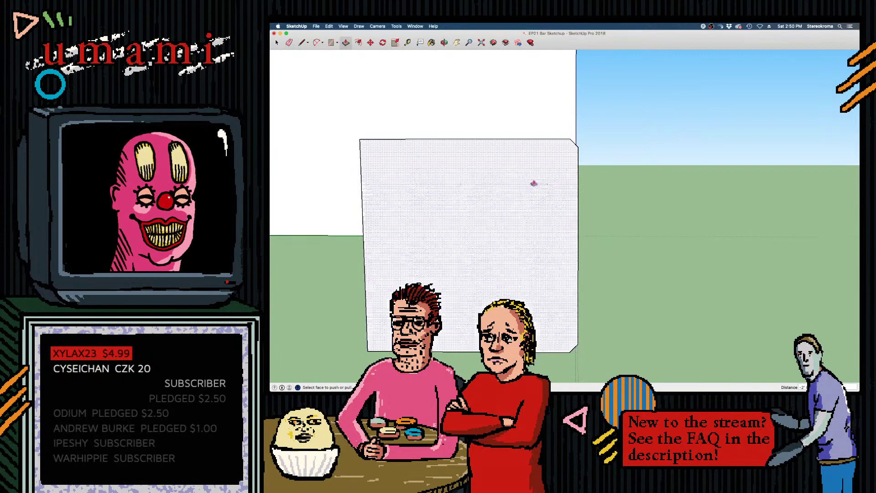
left_click(302, 43)
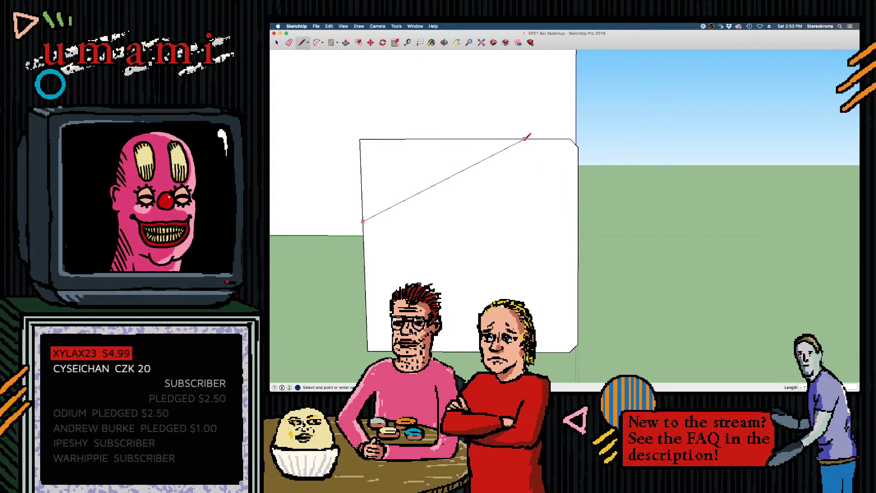
left_click(526, 138)
middle_click_drag(406, 226, 739, 244)
key("p")
left_click_drag(440, 274, 464, 268)
key("super+z")
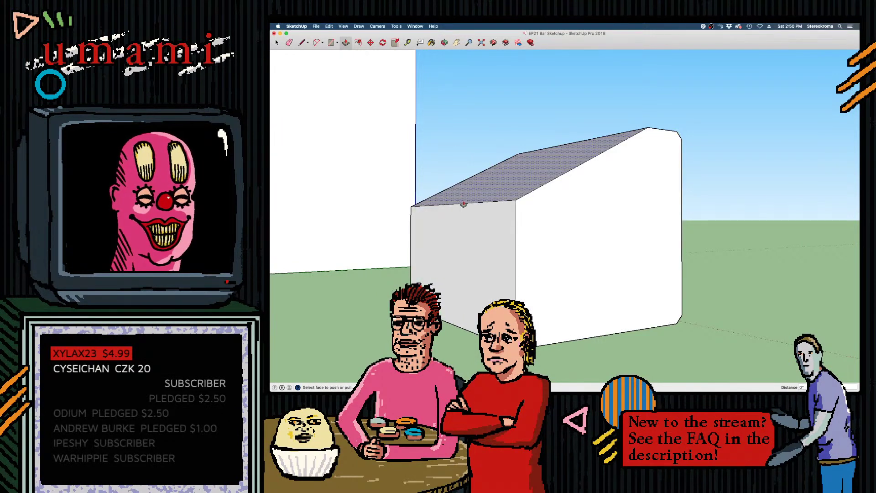
Shorten the box by dividing its side face with a vertical line and pushing the rear section through the full width, leaving a bevelled lower rear edge
middle_click_drag(520, 229, 441, 240)
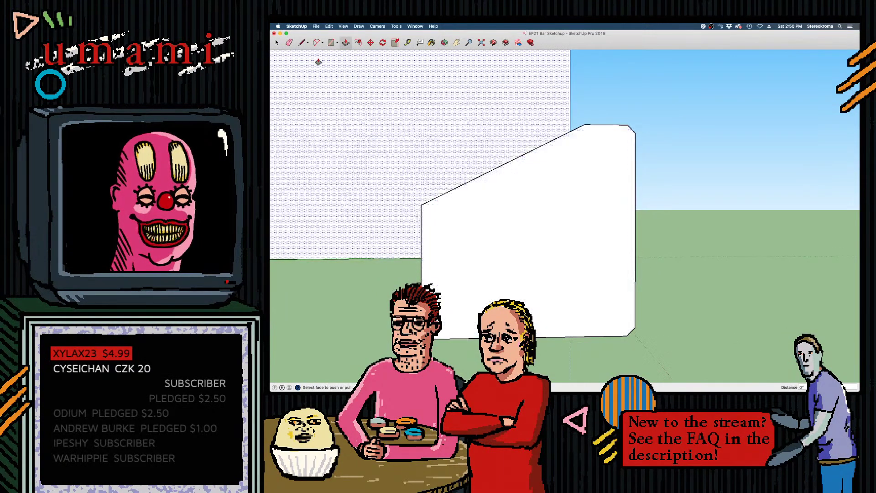
key("l")
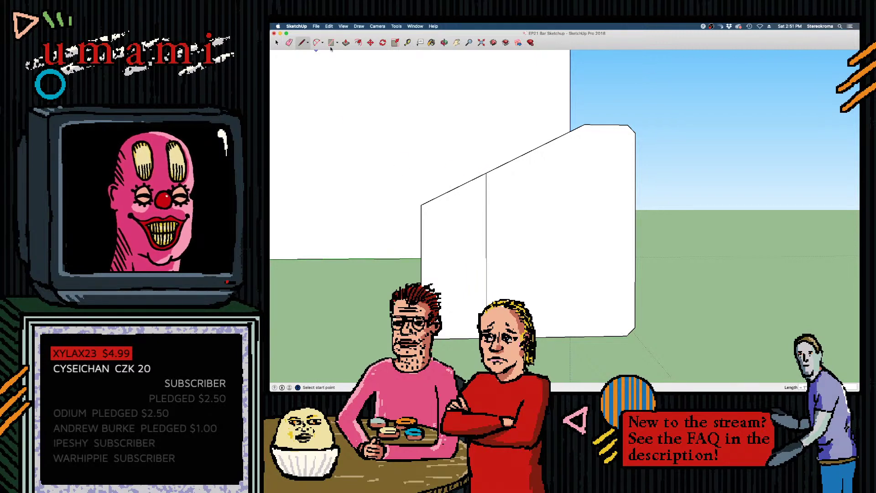
left_click(346, 43)
middle_click_drag(458, 262, 574, 323)
left_click_drag(529, 323, 445, 269)
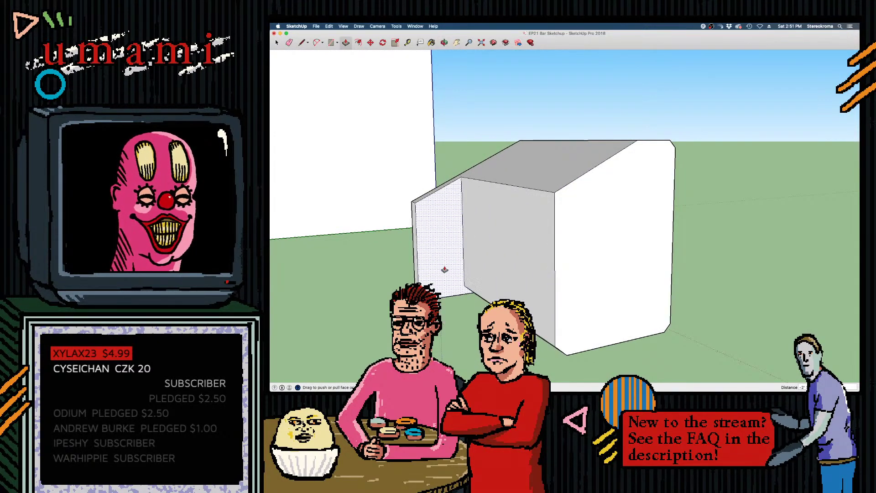
middle_click_drag(442, 262, 628, 95)
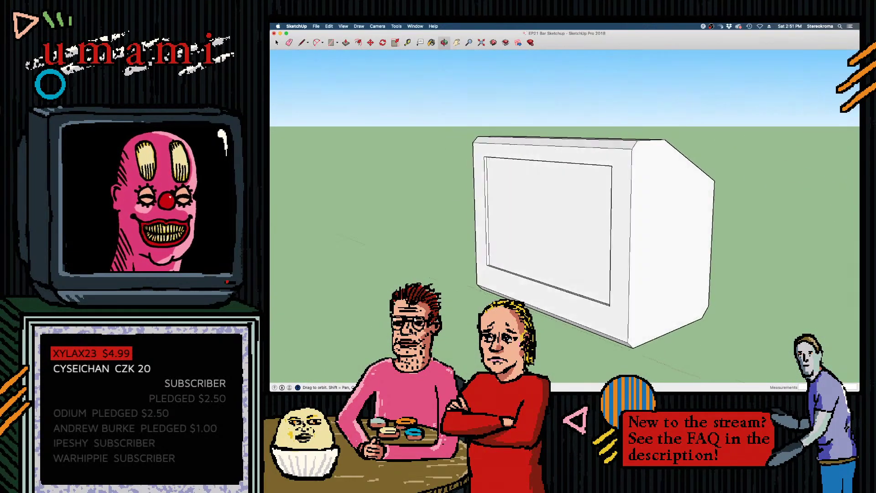
Offset the outline of the box's rear face inward to form a smaller rectangle in its middle
middle_click_drag(411, 322, 666, 334)
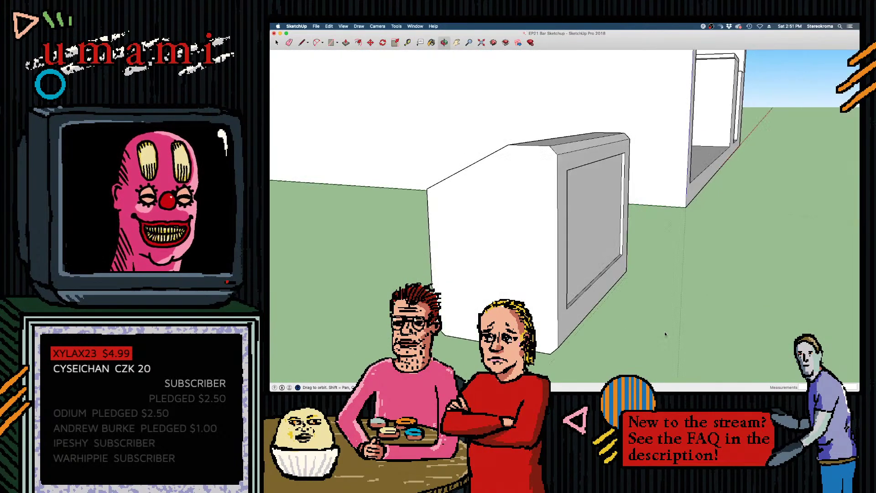
left_click_drag(665, 334, 609, 223)
key("p")
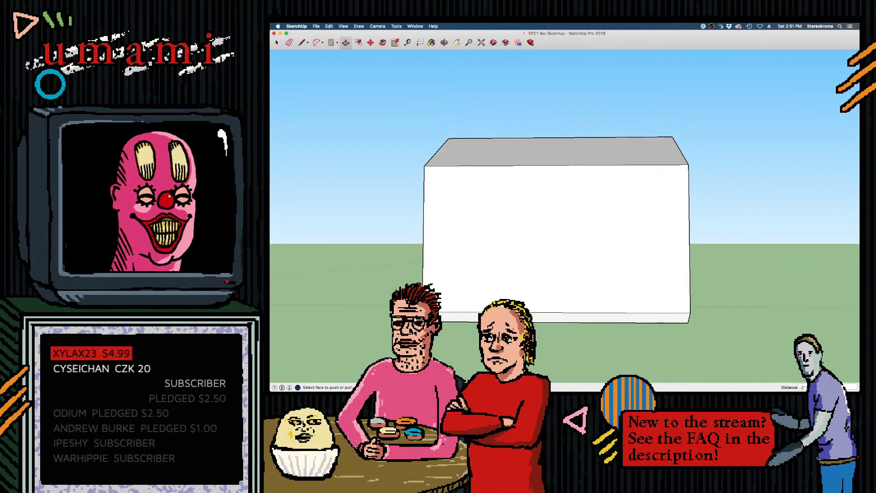
left_click(358, 42)
left_click(521, 194)
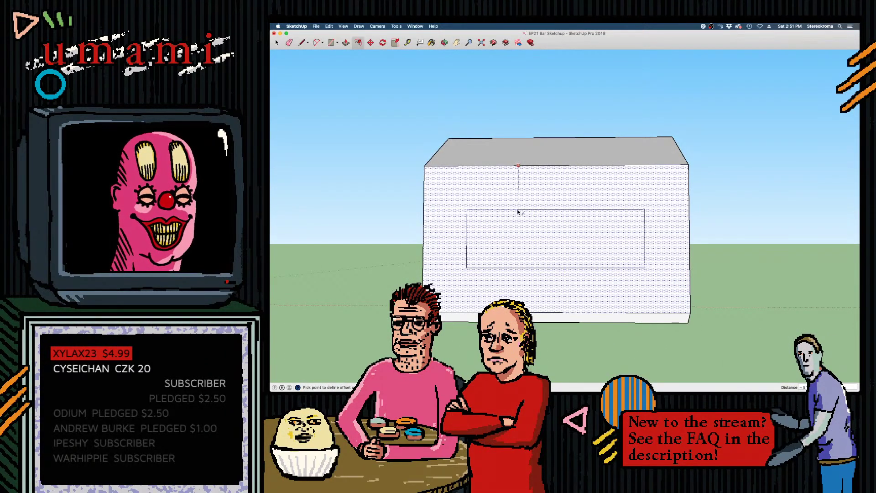
left_click(518, 209)
left_click(278, 43)
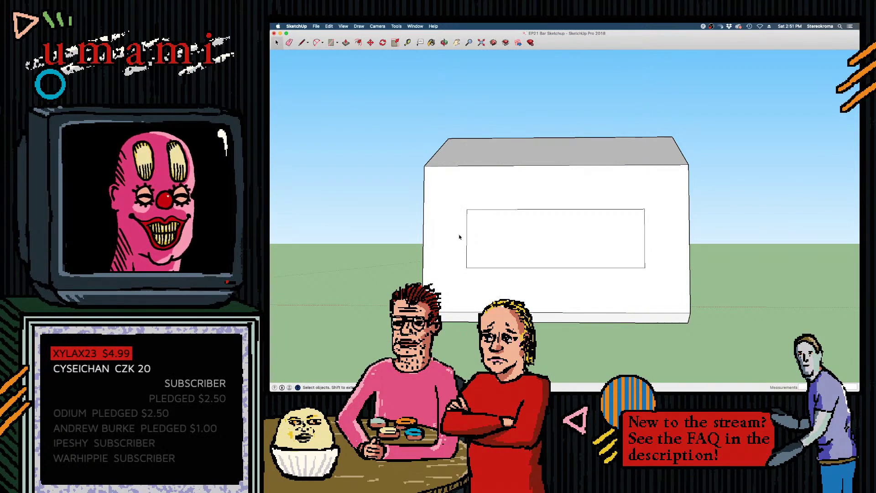
Split the small rectangle on the rear face with a vertical centre line and move one side edge inward along the red axis
left_click(302, 43)
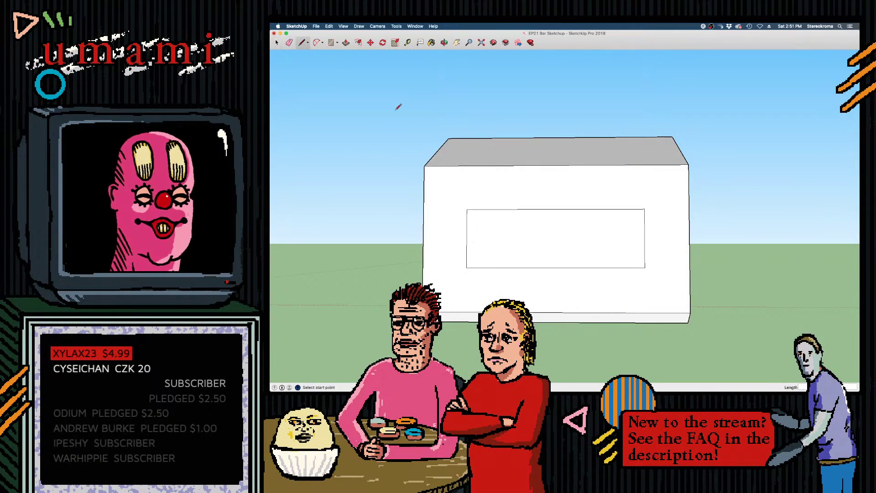
left_click(555, 209)
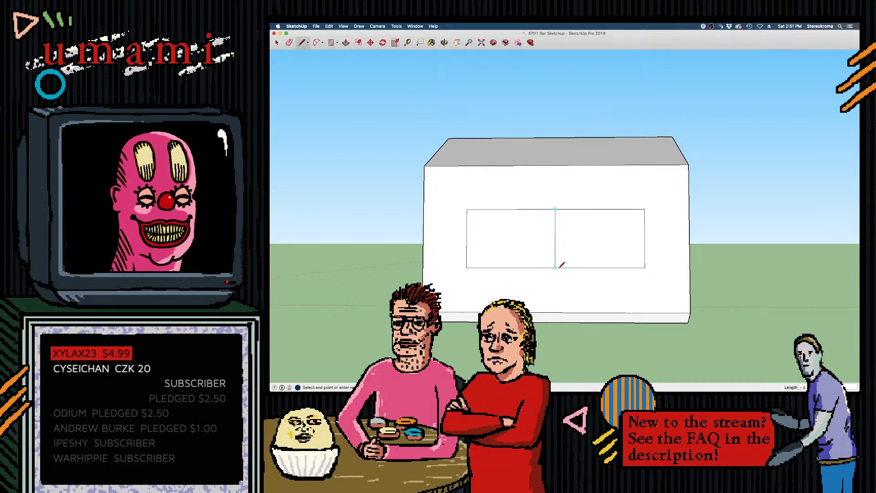
left_click(278, 44)
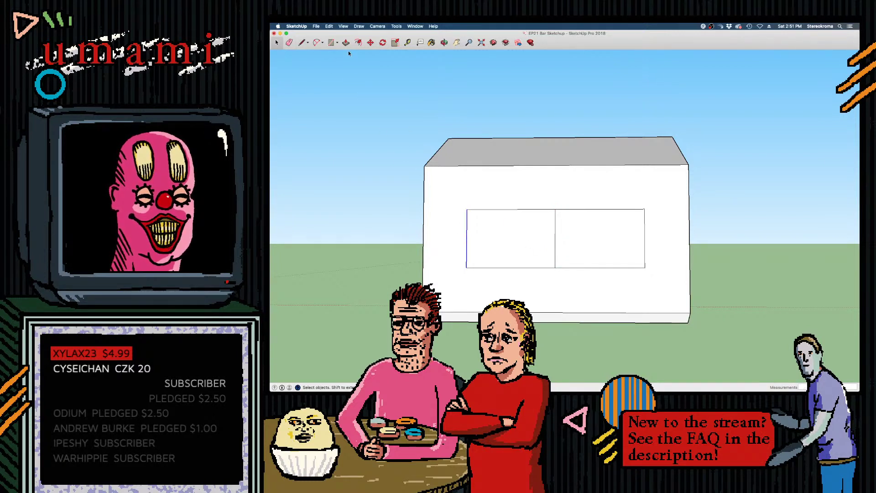
left_click(370, 43)
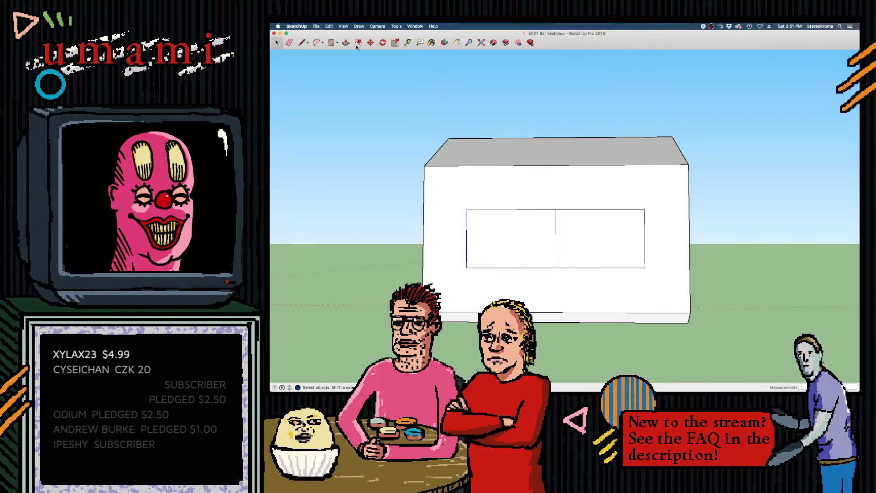
left_click(466, 239)
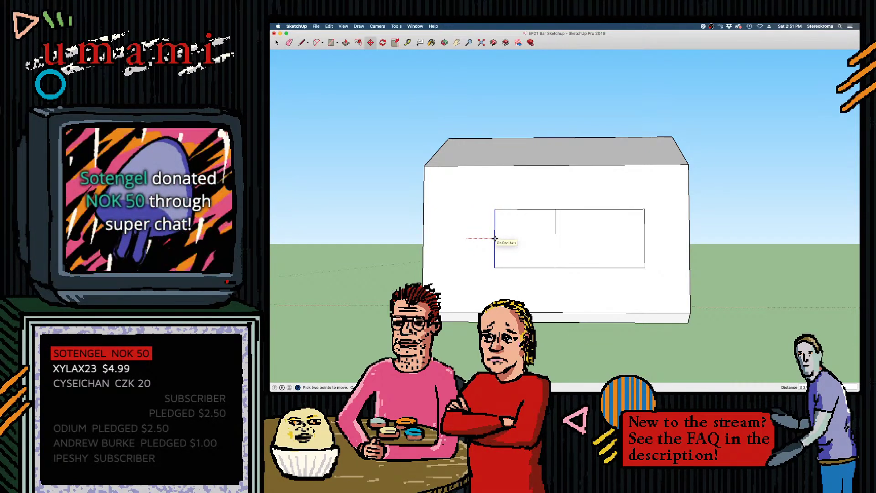
left_click(495, 238)
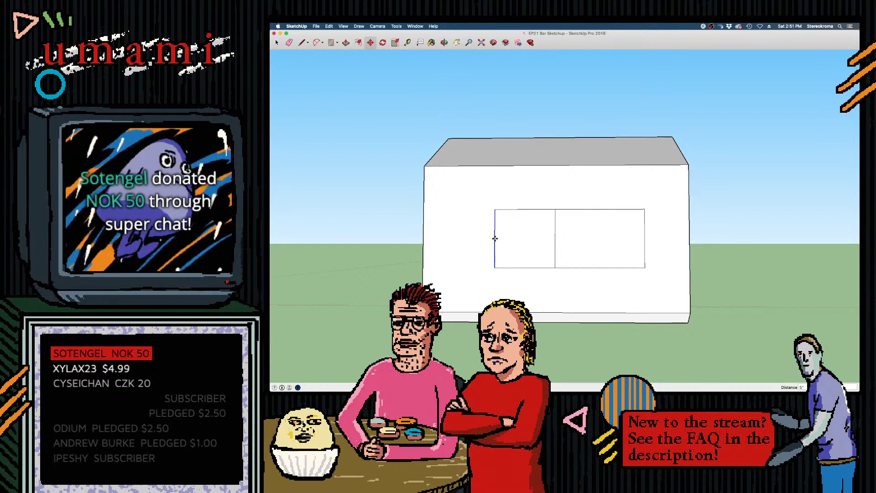
left_click(643, 239)
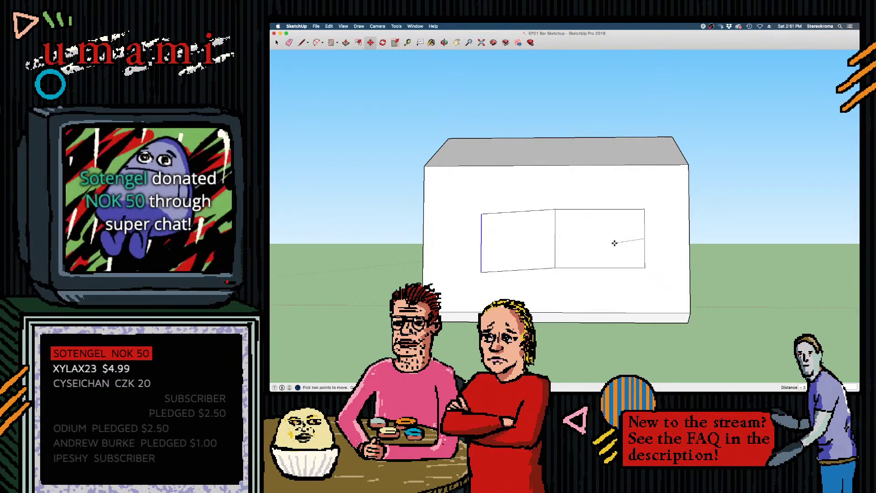
key("Escape")
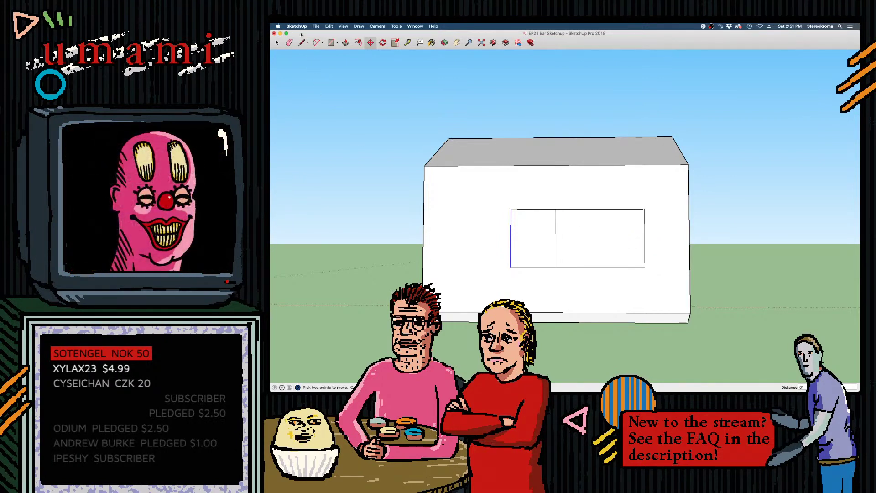
Move the small rectangle's opposite side edge inward along the red axis to narrow it around the centre line
left_click(278, 43)
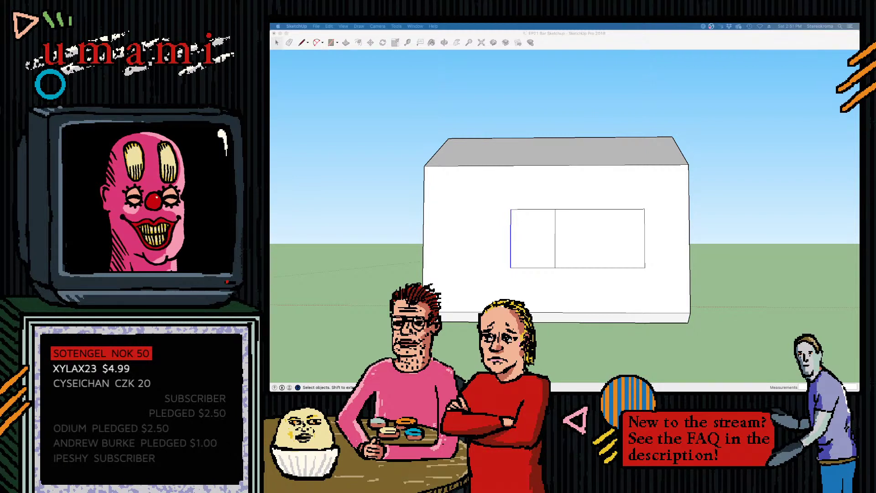
left_click(597, 248)
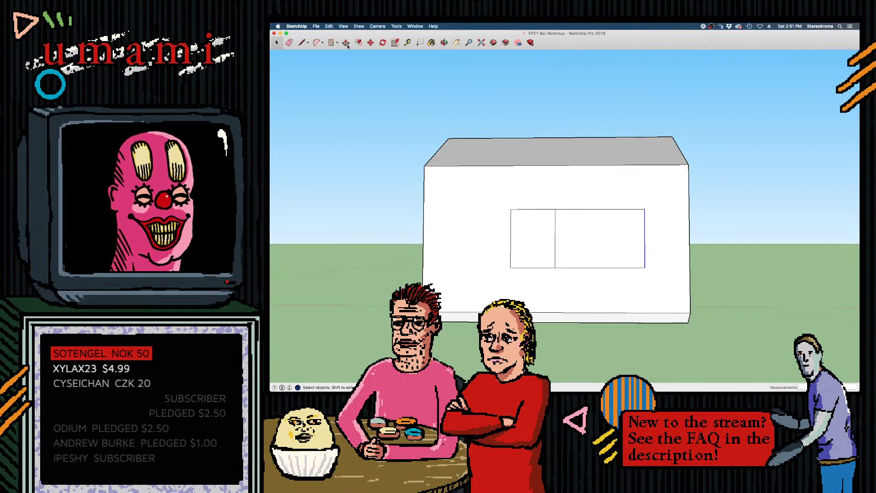
left_click(368, 44)
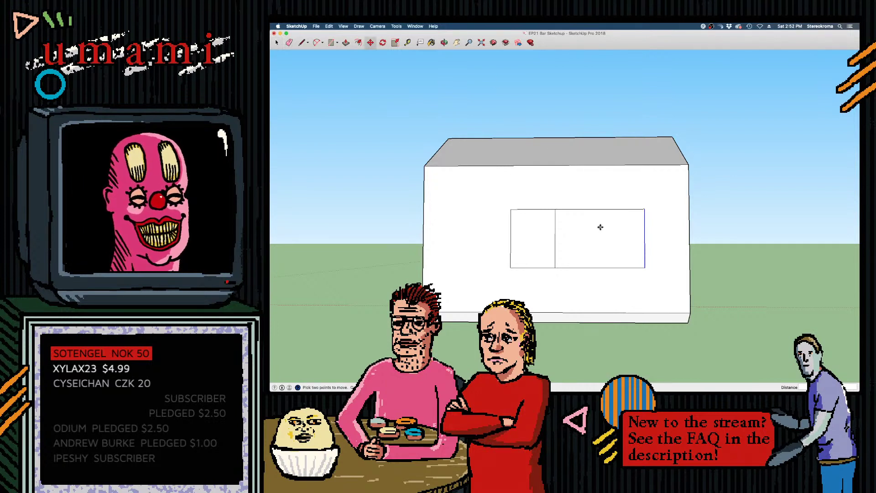
left_click(646, 238)
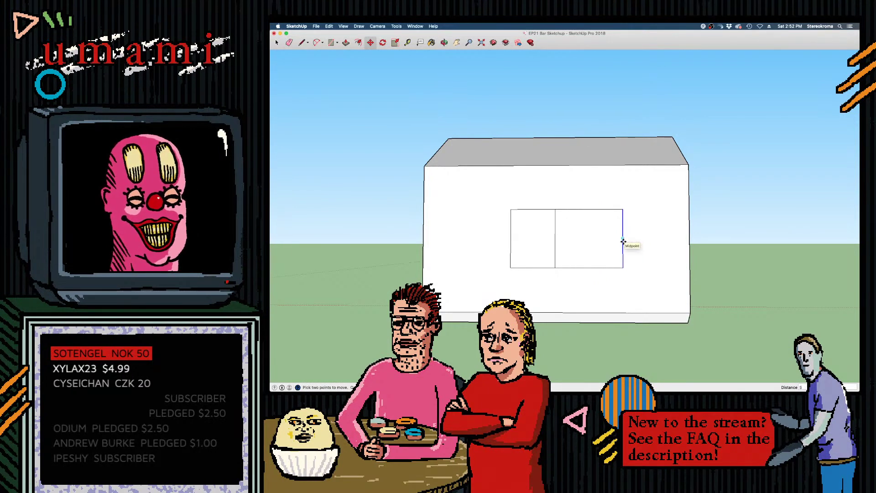
left_click(624, 241)
middle_click_drag(622, 242, 465, 242)
Remove the centre line from the small rectangle and pull the rectangle out of the rear face as a protruding block
left_click(280, 43)
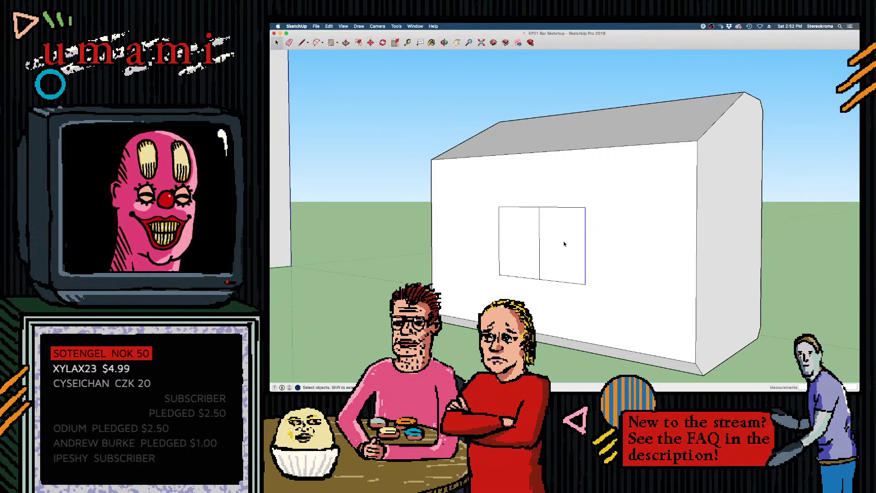
left_click(540, 240)
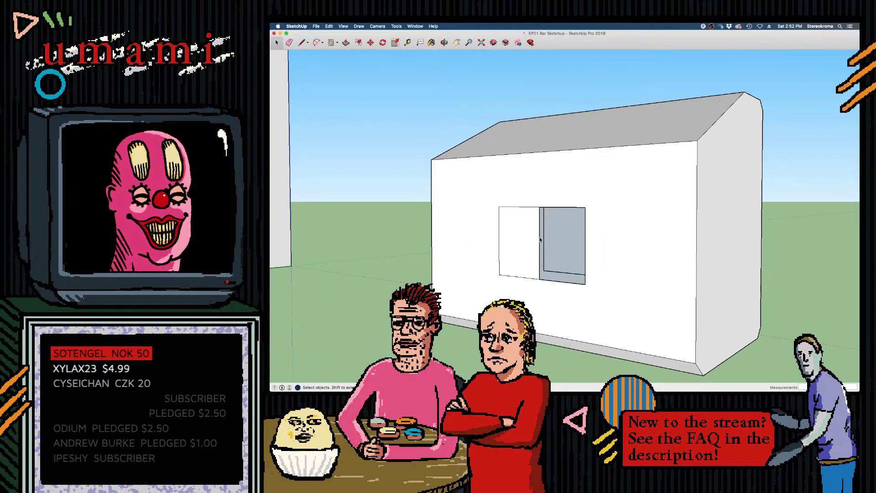
key("super+z")
key("super+z")
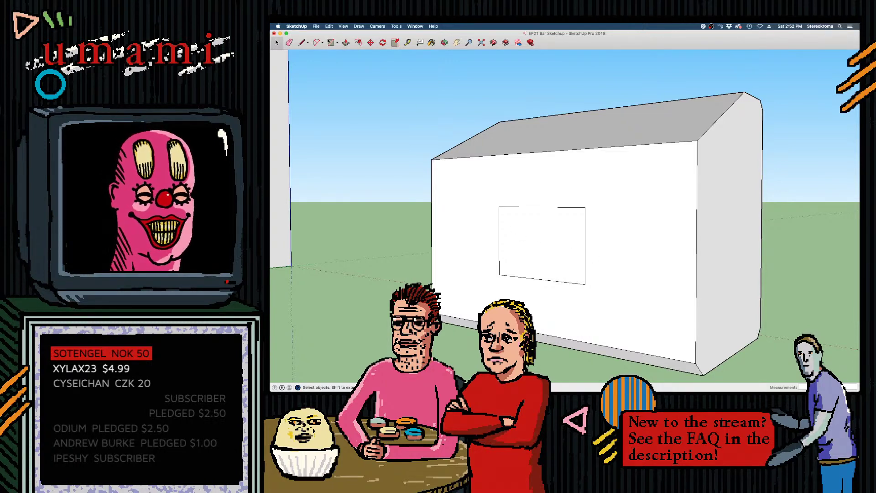
left_click(346, 42)
left_click_drag(538, 247, 486, 255)
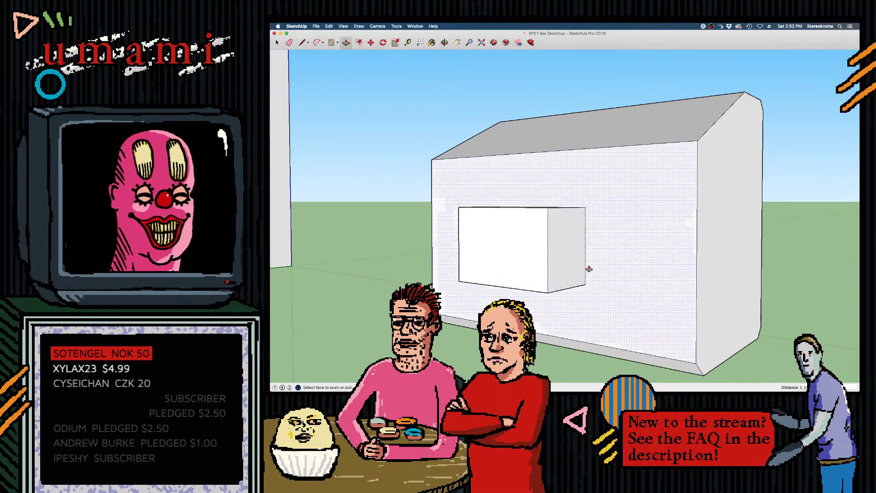
Undo the protruding block and the offset rectangle on the rear face, keeping the box's shortened rear section and bevel
middle_click_drag(588, 269, 378, 154)
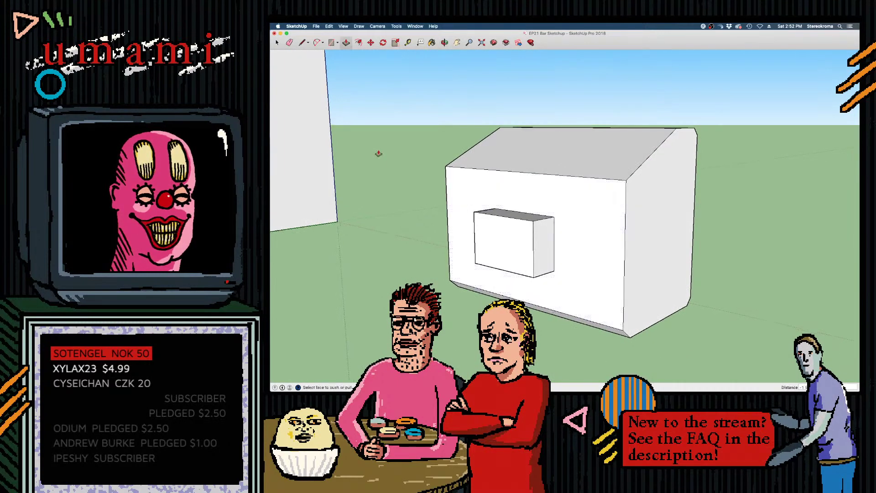
key("super+z")
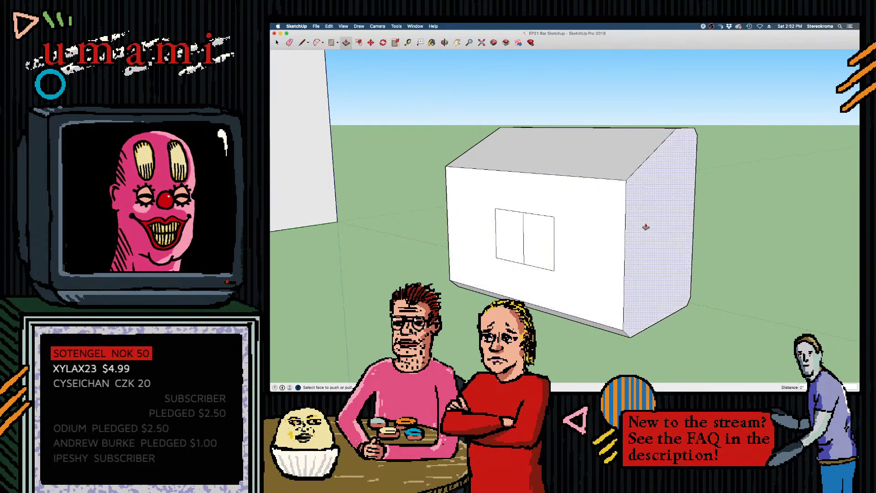
key("super+z")
key("super+z")
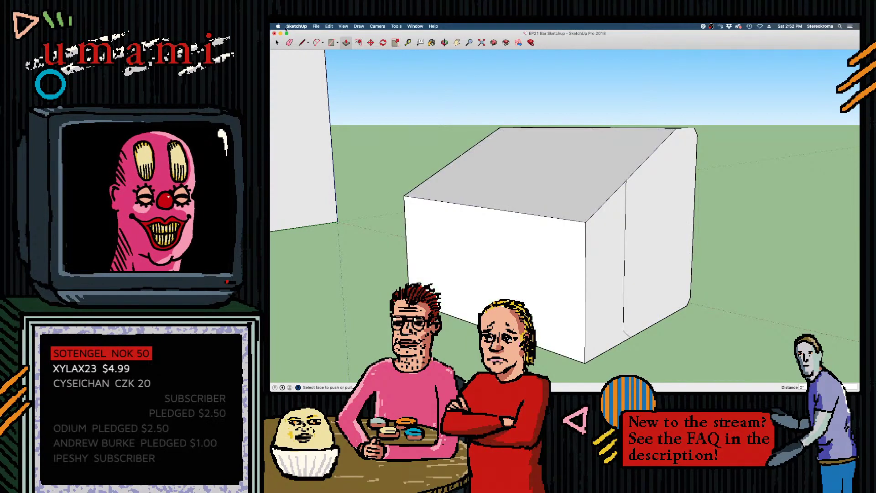
left_click(315, 26)
left_click(340, 39)
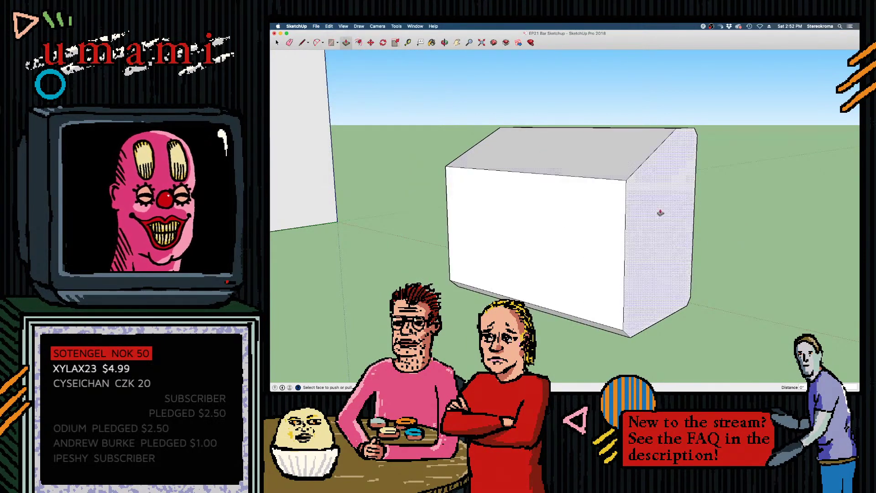
Examine the television's front, recessed screen and bevelled edges from several angles
middle_click_drag(789, 254, 502, 245)
scroll(671, 297, "up", 3)
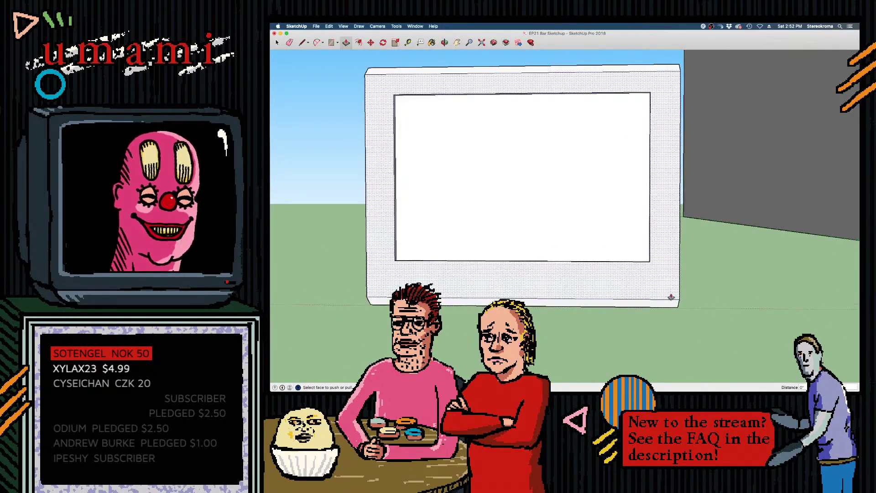
middle_click_drag(671, 297, 644, 264)
left_click(301, 45)
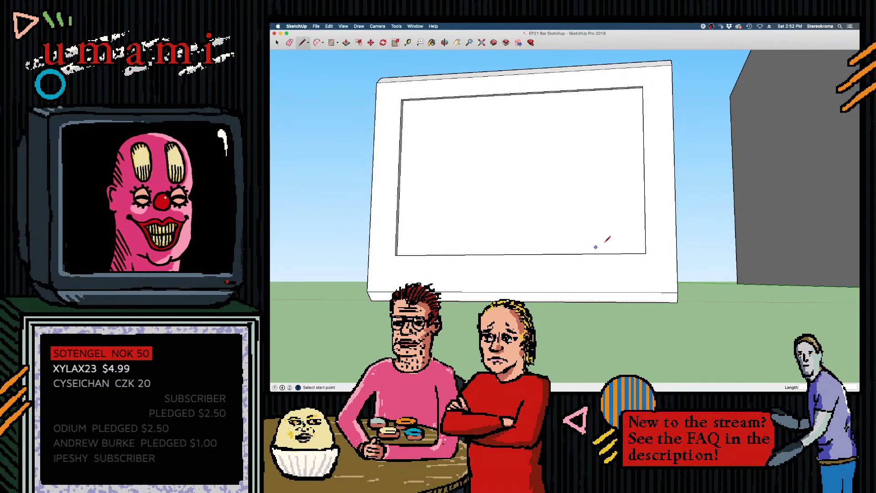
middle_click_drag(530, 220, 521, 258)
key("l")
scroll(401, 163, "up", 5)
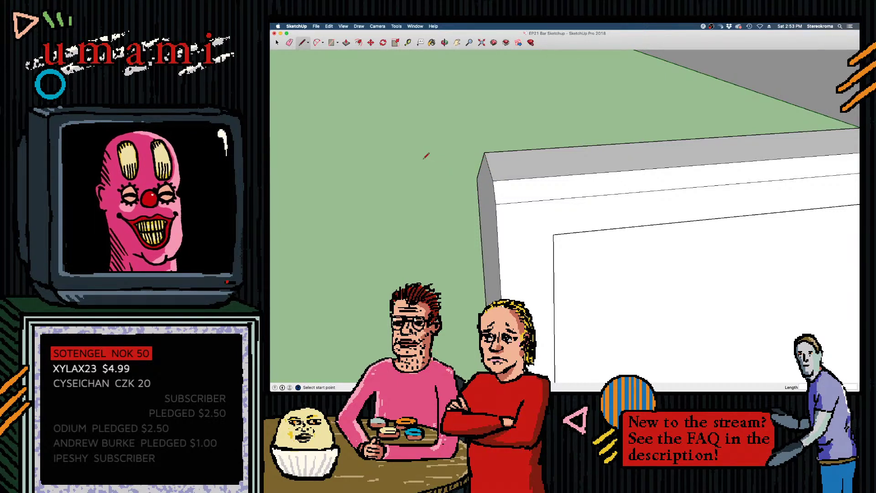
middle_click_drag(509, 204, 462, 228)
middle_click_drag(596, 258, 447, 229)
Select the whole television shape and make it a component named Television
left_click(276, 42)
left_click_drag(407, 152, 674, 341)
right_click(628, 293)
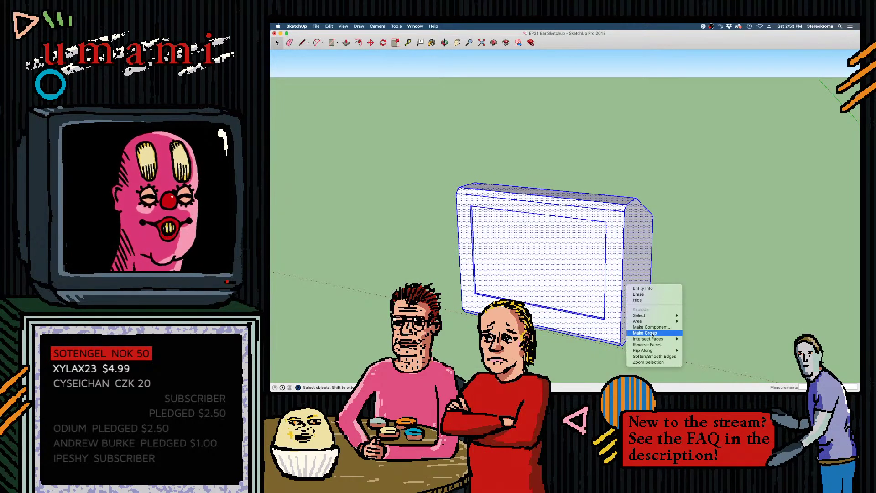
left_click(804, 284)
type("g")
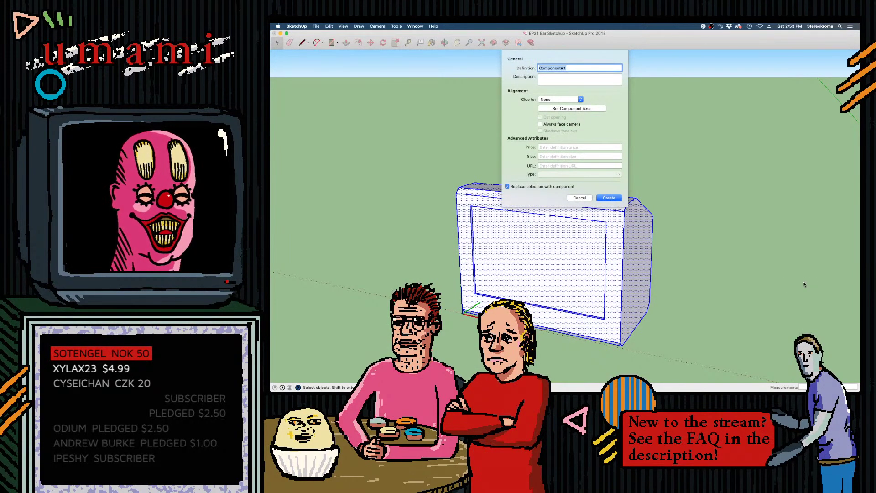
type("Television")
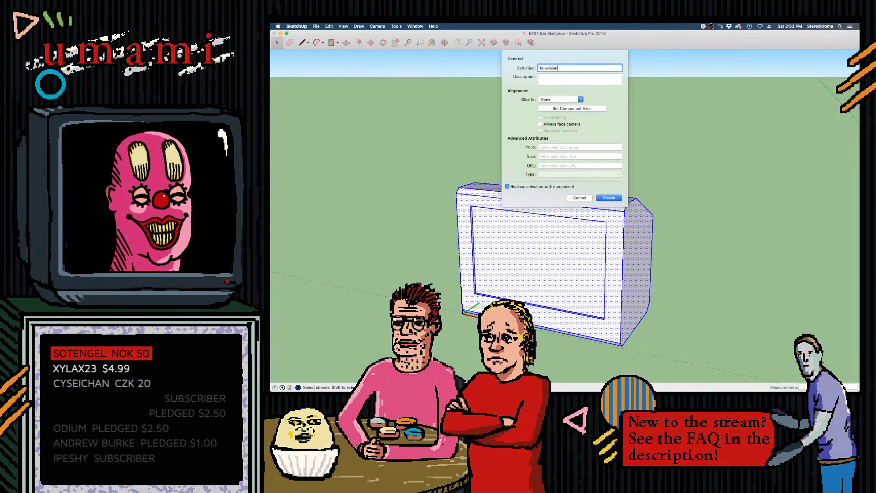
key("Return")
Try to rotate the Television component in the plane of its side face so that the screen tilts downward
middle_click_drag(816, 284, 605, 240)
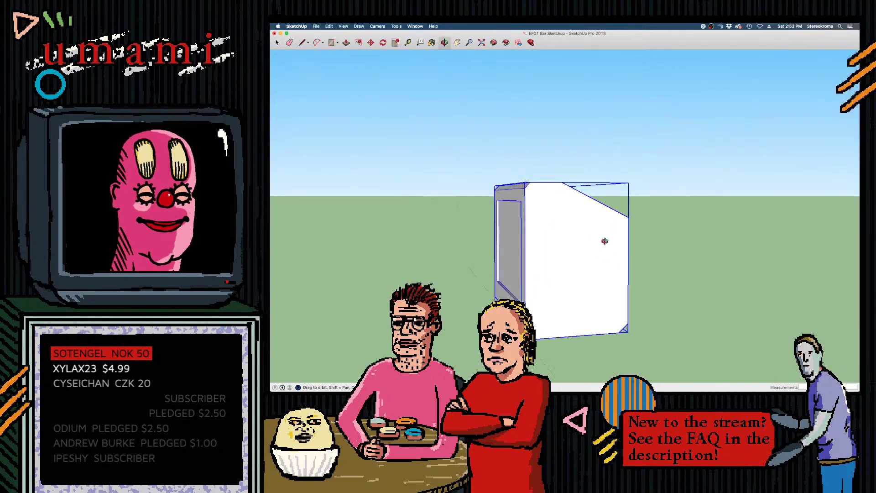
left_click(384, 42)
left_click(571, 269)
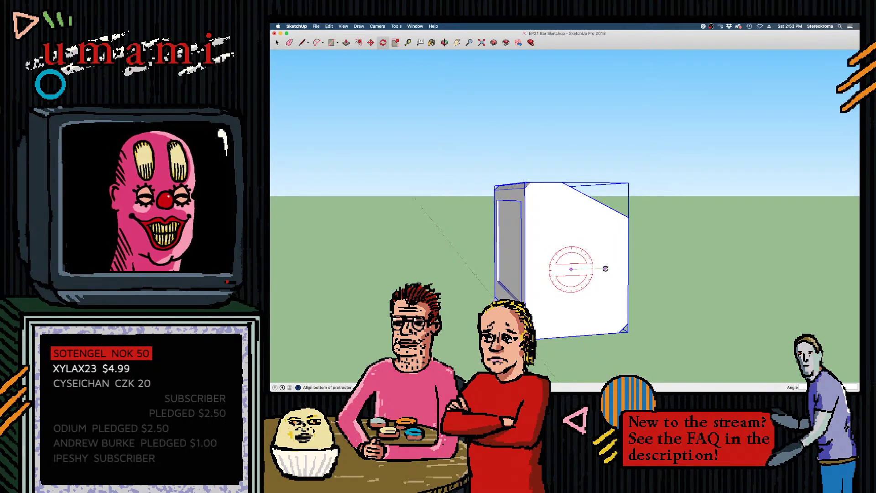
left_click(607, 269)
left_click(609, 240)
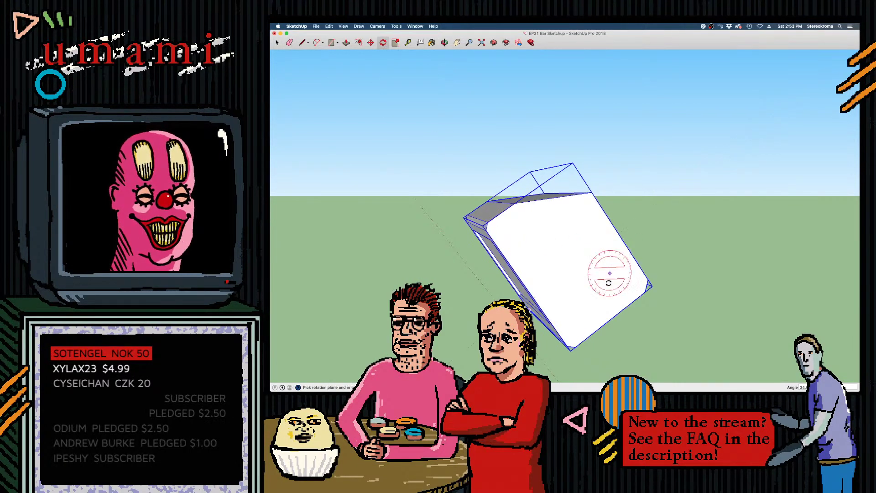
middle_click_drag(611, 274, 439, 336)
key("super+z")
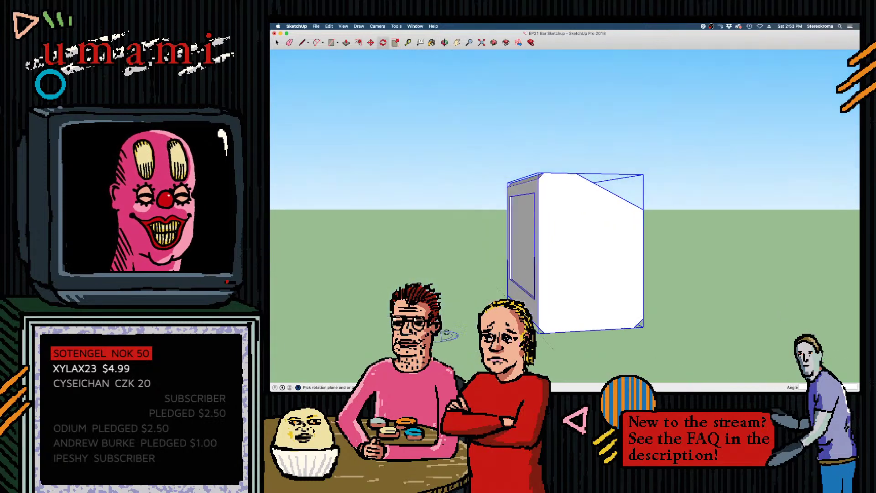
Rotate the Television component in the plane of its side face, tilting it forward so the screen faces slightly downward
left_click(584, 263)
left_click(612, 263)
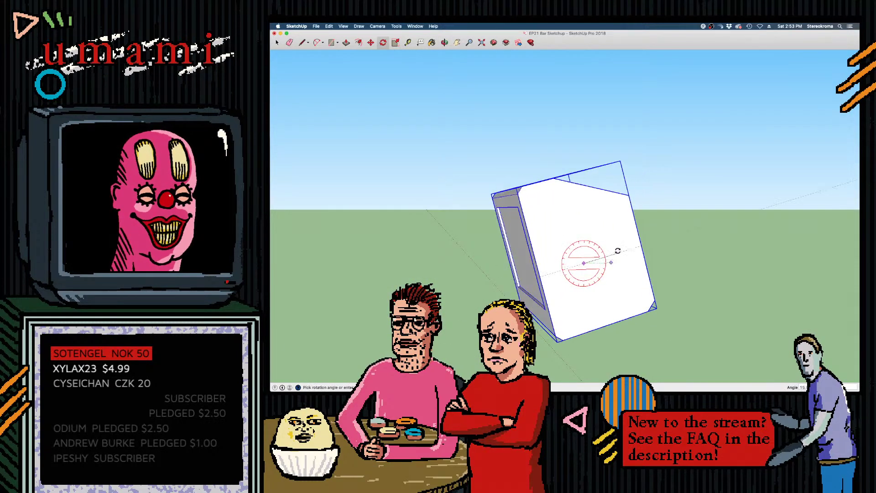
left_click(618, 245)
middle_click_drag(588, 324, 655, 337)
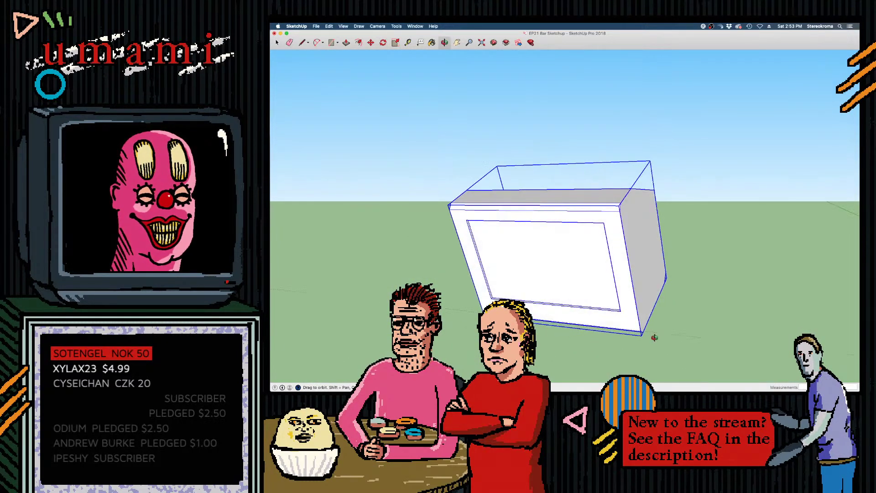
middle_click_drag(602, 335, 457, 314)
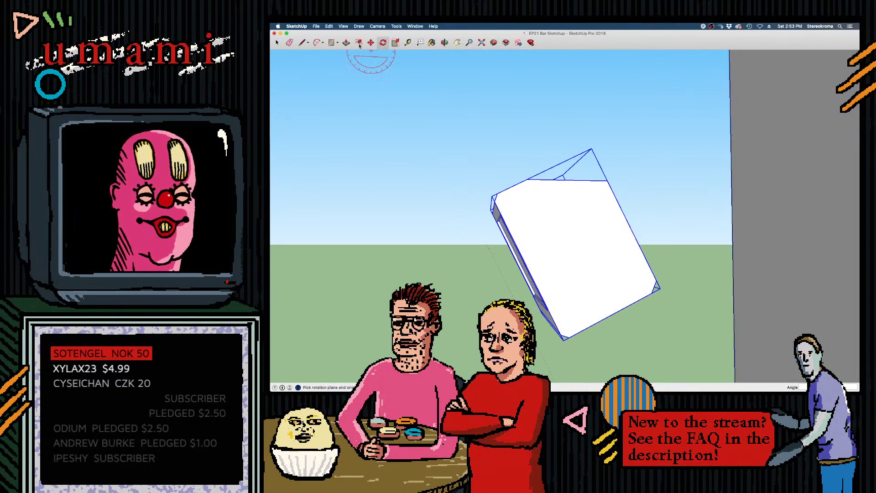
Draw a small square outline with lines on the side face inside the Television component
left_click(276, 43)
left_click(479, 306)
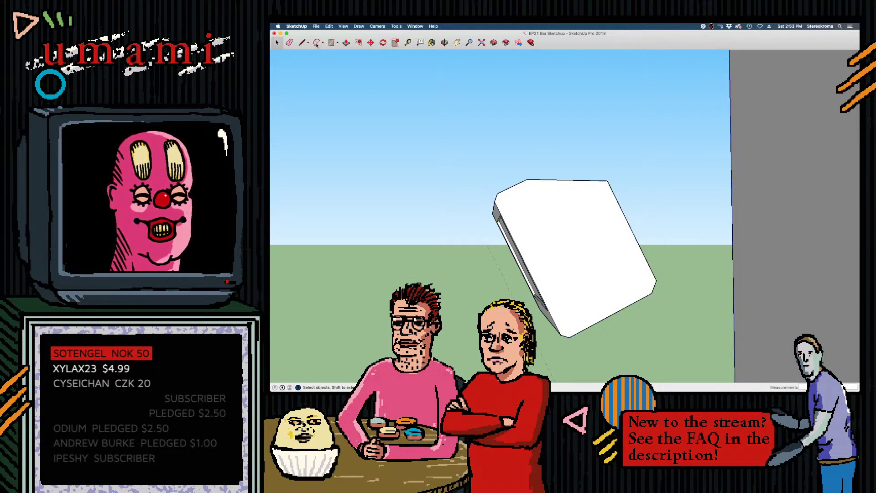
mouse_move(575, 224)
middle_mouse_down()
mouse_move(617, 264)
mouse_move(593, 272)
middle_mouse_up()
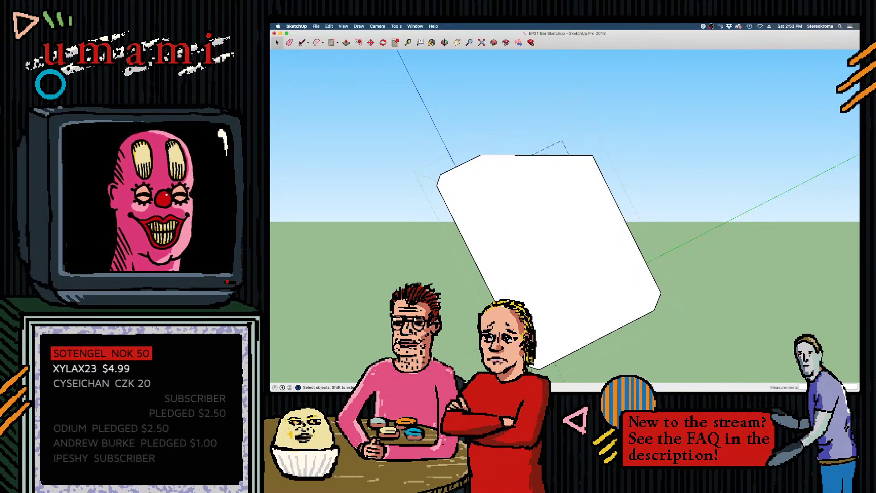
left_click(301, 42)
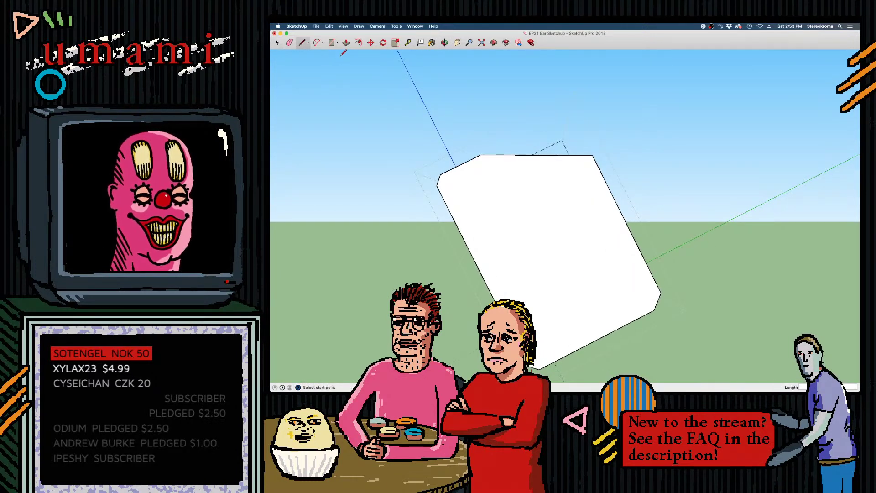
left_click(317, 43)
left_click(302, 42)
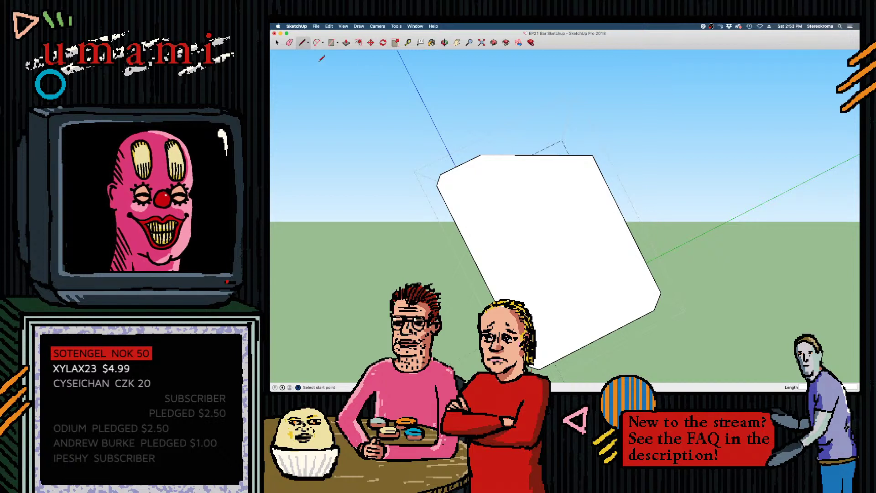
left_click(530, 235)
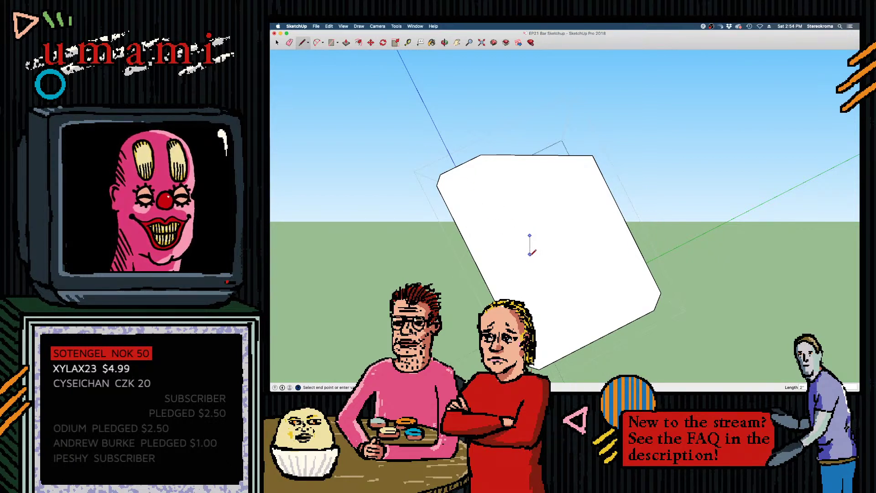
left_click(530, 254)
left_click(549, 254)
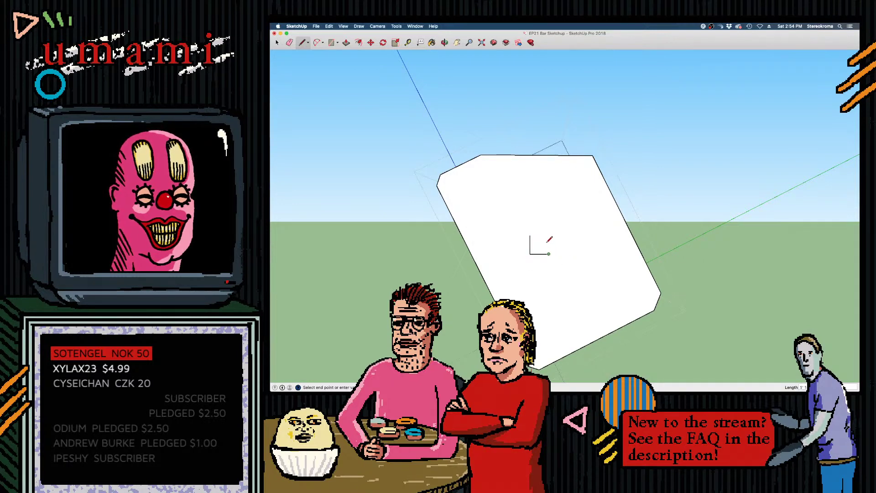
left_click(549, 236)
left_click(530, 235)
mouse_move(587, 260)
middle_mouse_down()
mouse_move(681, 280)
mouse_move(713, 275)
mouse_move(492, 286)
mouse_move(547, 273)
mouse_move(386, 265)
middle_mouse_up()
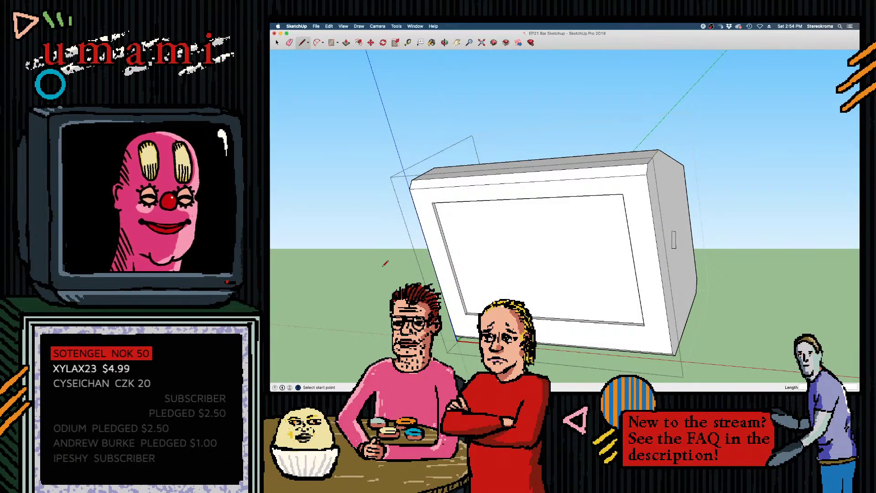
middle_click_drag(585, 266, 335, 83)
key("space")
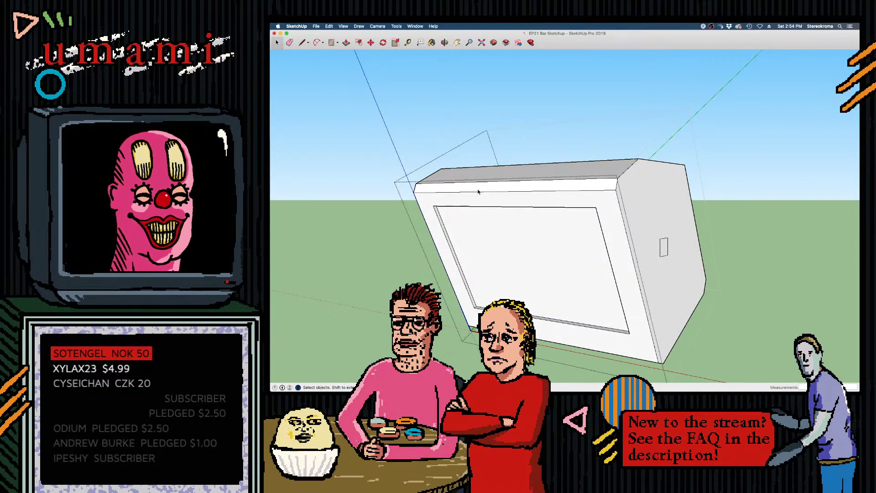
Undo the small square and the forward tilt of the Television component
key("super+z")
key("super+z")
key("super+z")
key("super+z")
key("super+z")
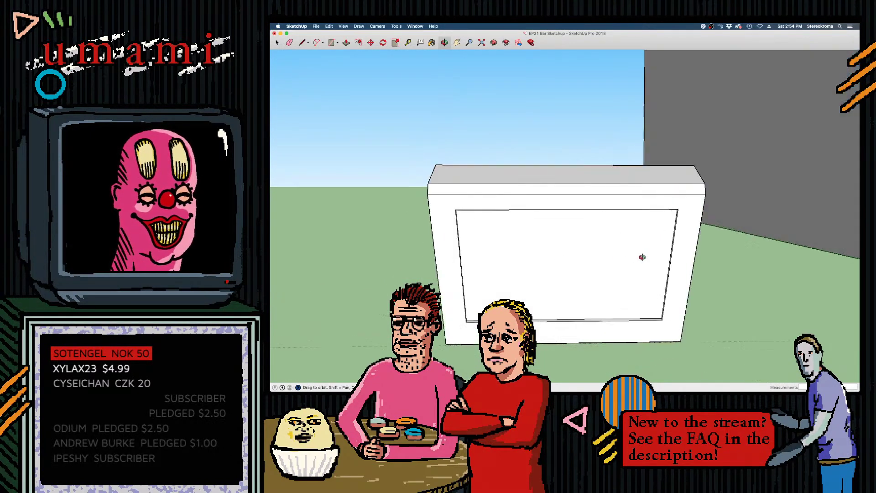
Open the Television component and draw a centre line from the screen's upper edge over the front bevel and across the flat top
middle_click_drag(640, 258, 678, 317)
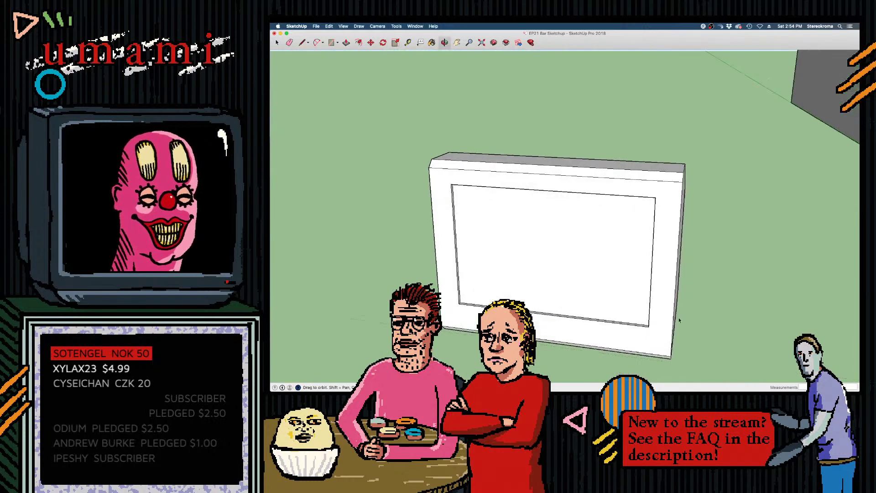
double_click(557, 268)
middle_click_drag(618, 273, 637, 266)
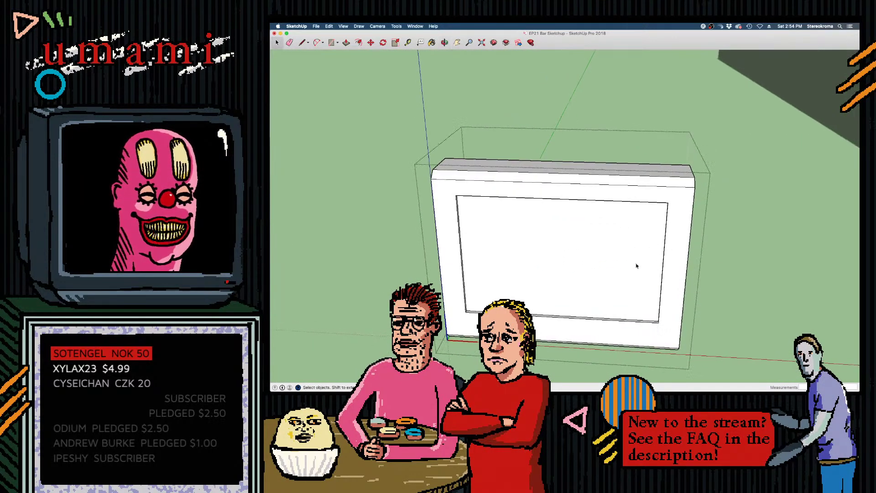
left_click(303, 42)
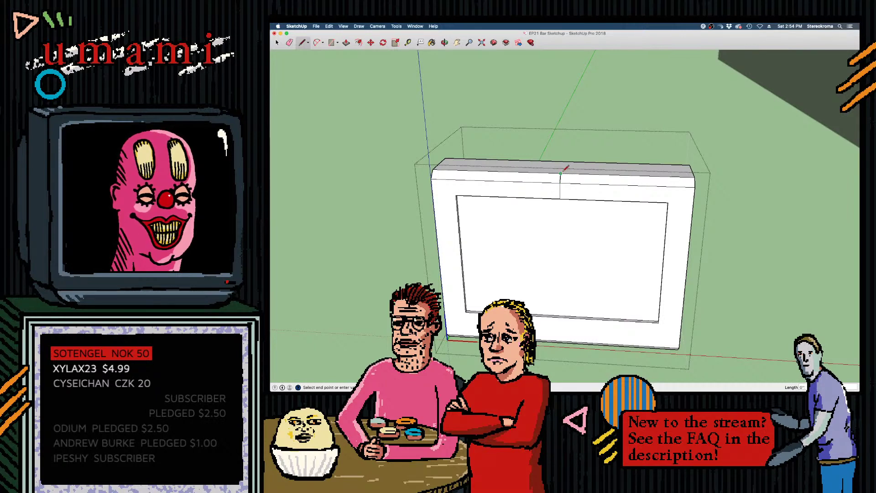
mouse_move(564, 170)
middle_mouse_down()
mouse_move(599, 229)
mouse_move(498, 215)
middle_mouse_up()
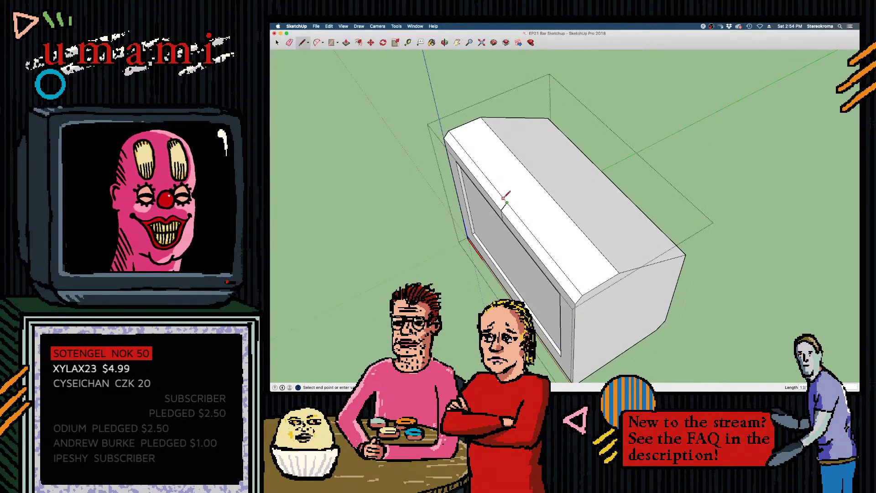
left_click(543, 187)
middle_click_drag(639, 209, 415, 244)
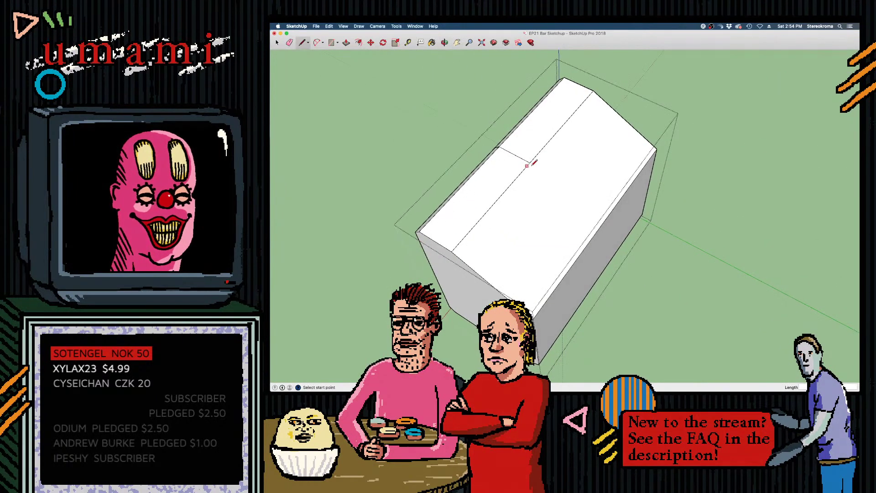
Continue the centre line across the sloping rear top and down the middle of the back face
left_click(530, 163)
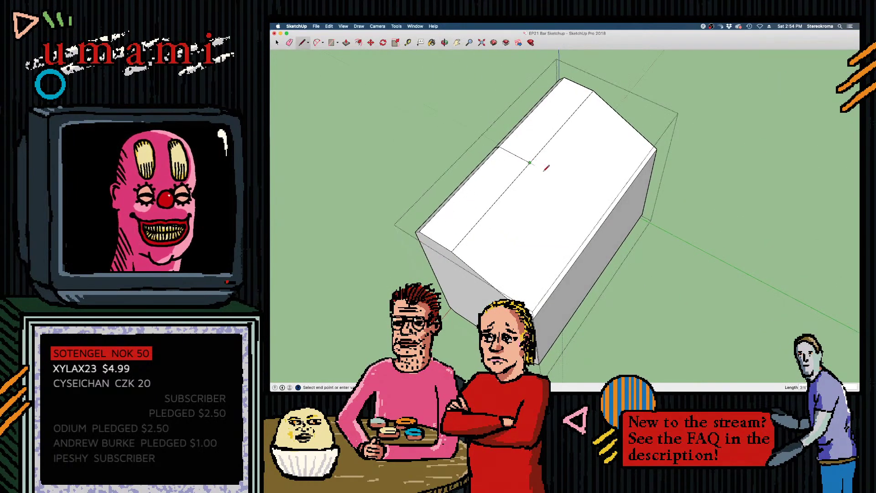
left_click(602, 226)
middle_click_drag(607, 229, 558, 188)
left_click(582, 210)
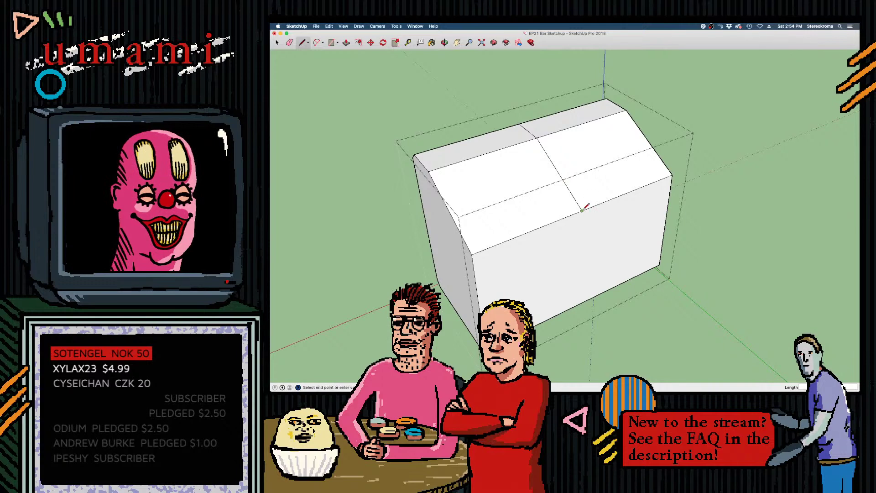
left_click(585, 299)
middle_click_drag(585, 299, 609, 33)
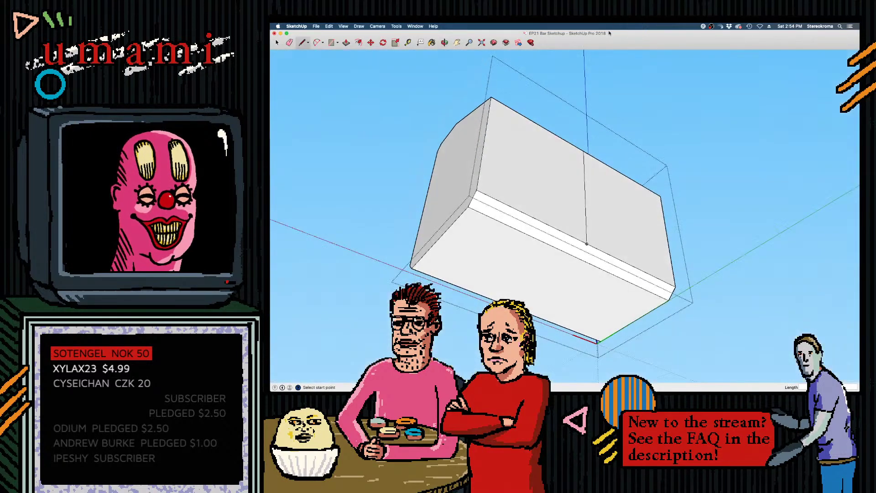
Continue the centre line over the lower rear bevel and along the underside to the front edge
left_click(587, 244)
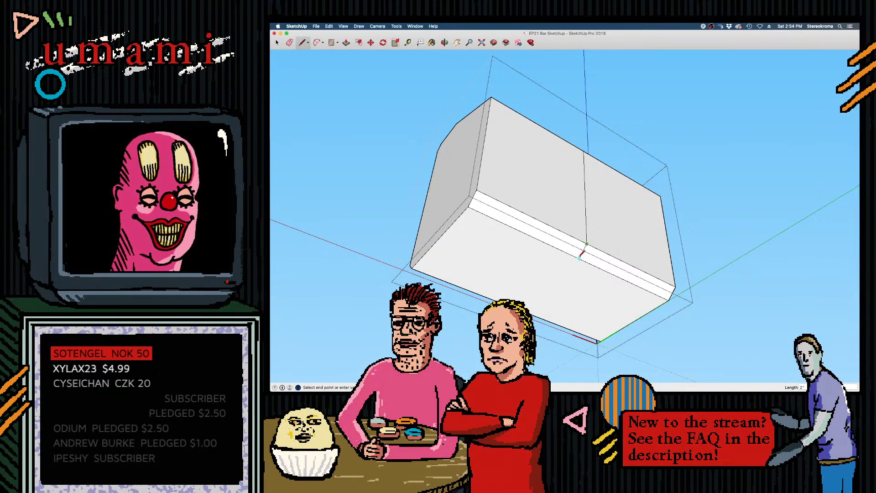
left_click(580, 259)
left_click(579, 259)
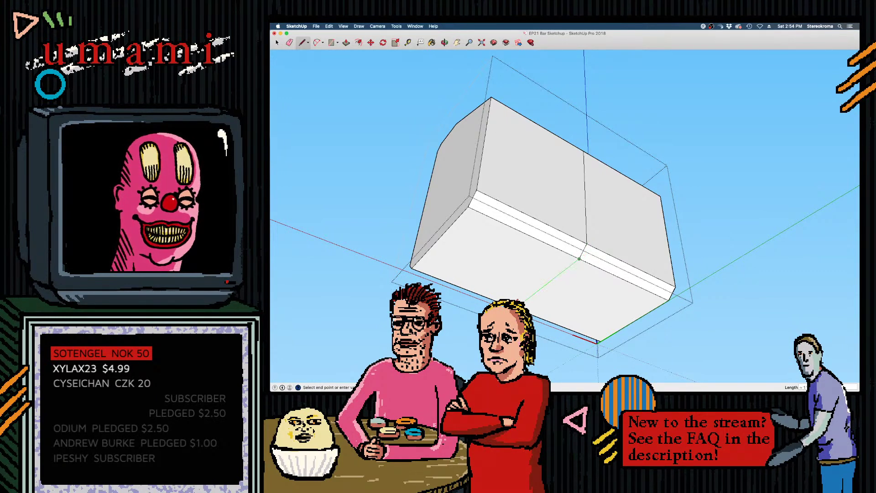
left_click(515, 308)
Continue the centre line up the lower front bevel and front frame to the screen's lower edge
middle_click_drag(515, 309, 840, 260)
middle_click_drag(485, 204, 584, 242)
left_click(550, 239)
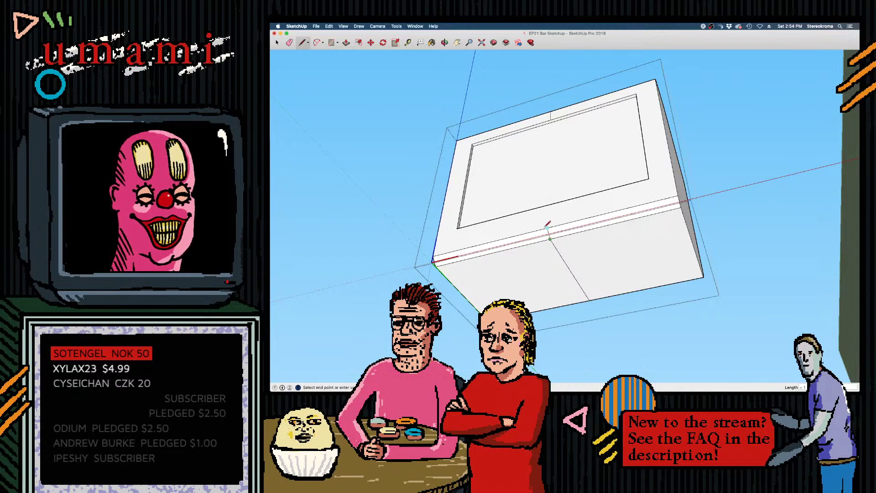
middle_click_drag(558, 209, 557, 259)
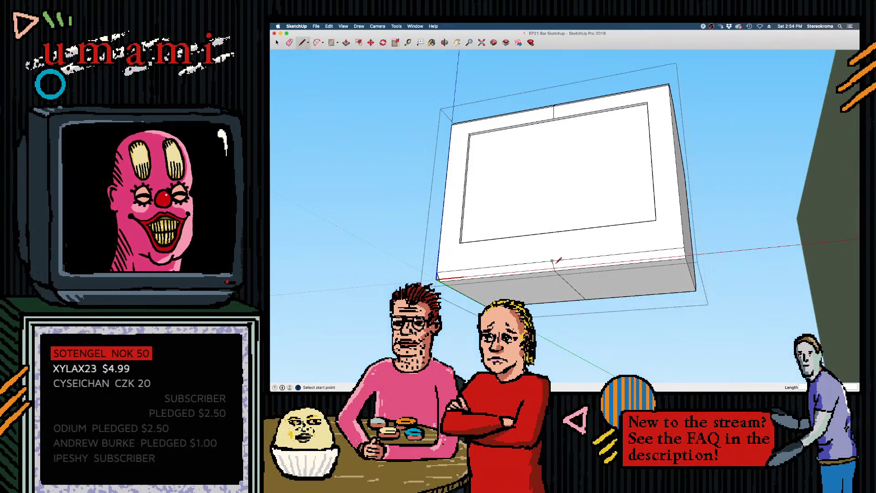
middle_click_drag(557, 212, 560, 281)
scroll(559, 280, "up", 5)
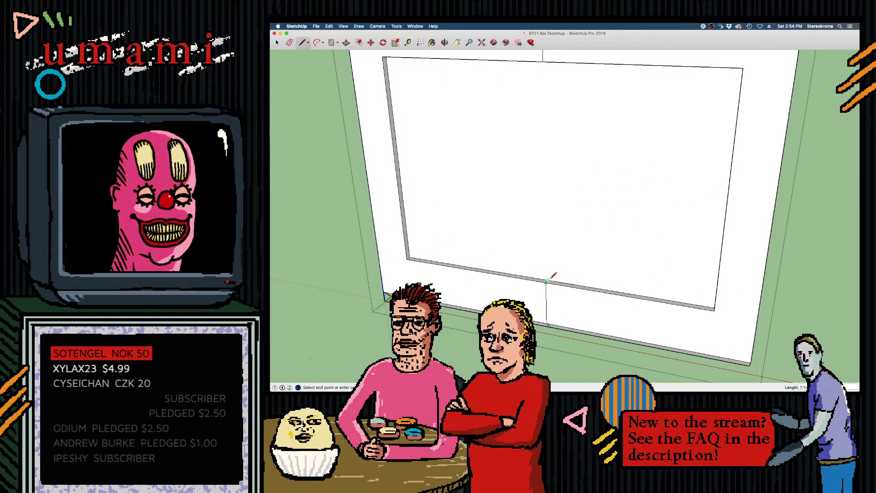
key("Escape")
Draw the vertical centre line down the recessed screen and join it to the frame at the recess edges
middle_click_drag(578, 306, 567, 226)
scroll(570, 262, "down", 3)
scroll(564, 187, "up", 4)
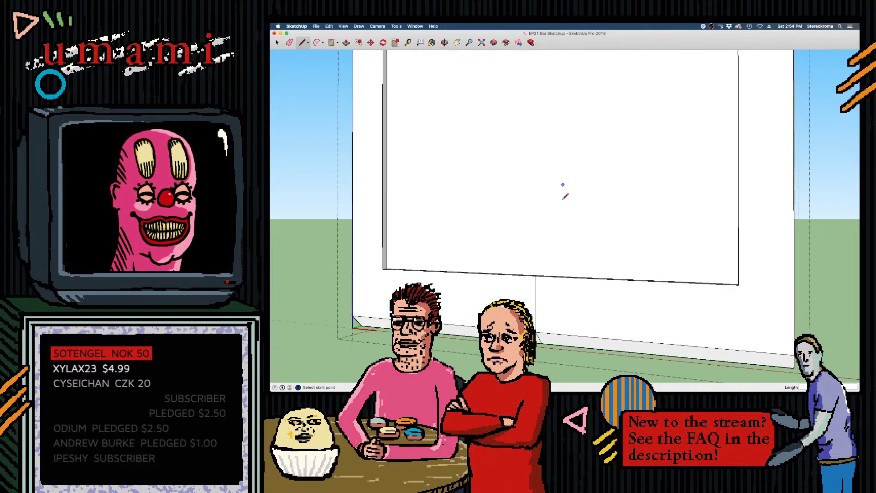
middle_click_drag(564, 195, 540, 311)
left_click(532, 317)
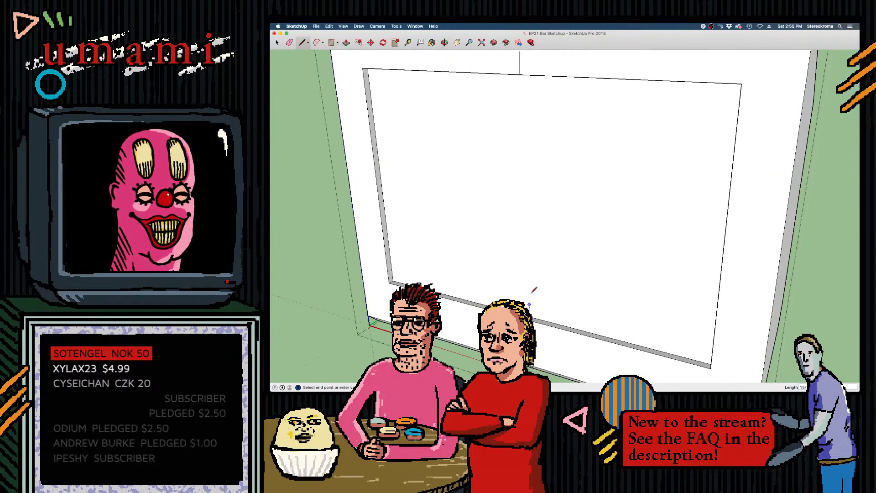
left_click(524, 106)
middle_click_drag(561, 214, 559, 116)
scroll(546, 285, "down", 4)
scroll(505, 75, "up", 4)
left_click(538, 58)
scroll(587, 198, "down", 5)
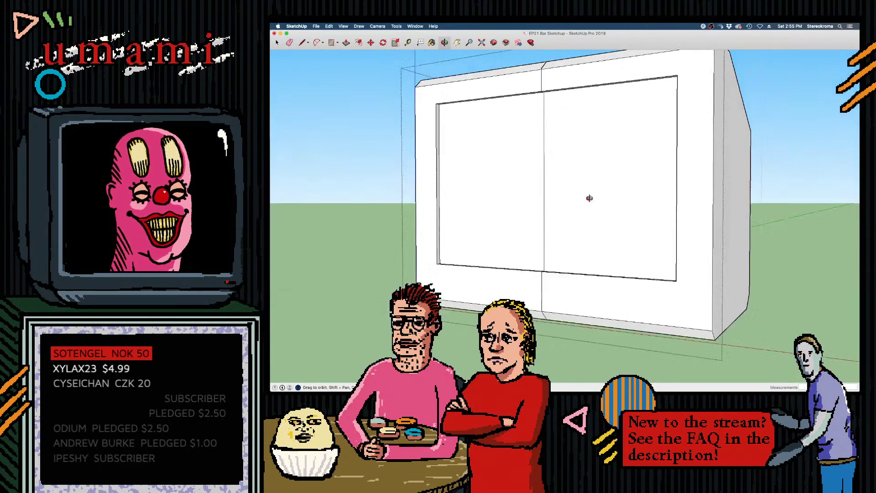
Select the right half of the television as seen from the front and delete it
middle_click_drag(588, 197, 626, 233)
scroll(464, 172, "down", 2)
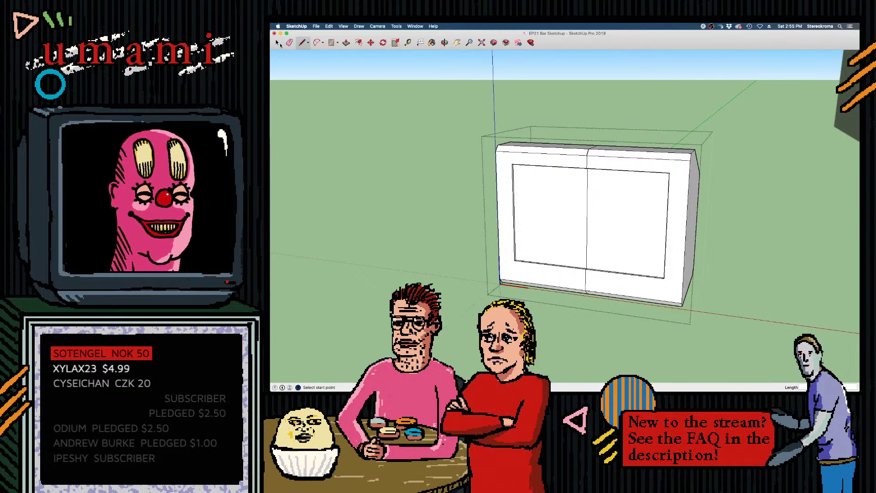
left_click(278, 43)
middle_click_drag(456, 237, 684, 160)
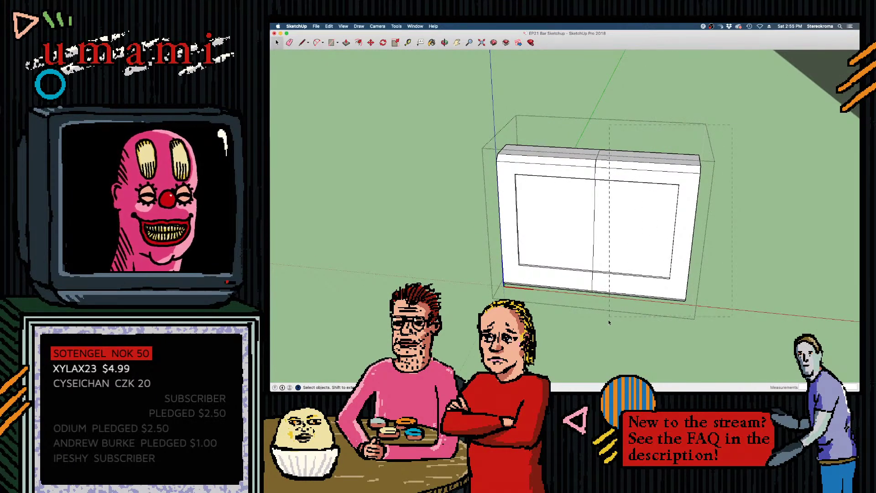
left_click_drag(609, 322, 608, 323)
key("Delete")
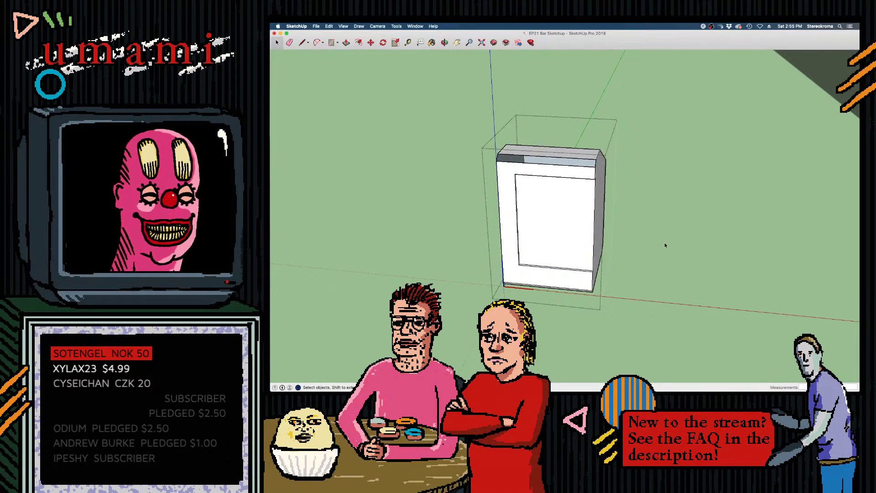
Undo the deletion of the television's right half
middle_click_drag(666, 245, 527, 246)
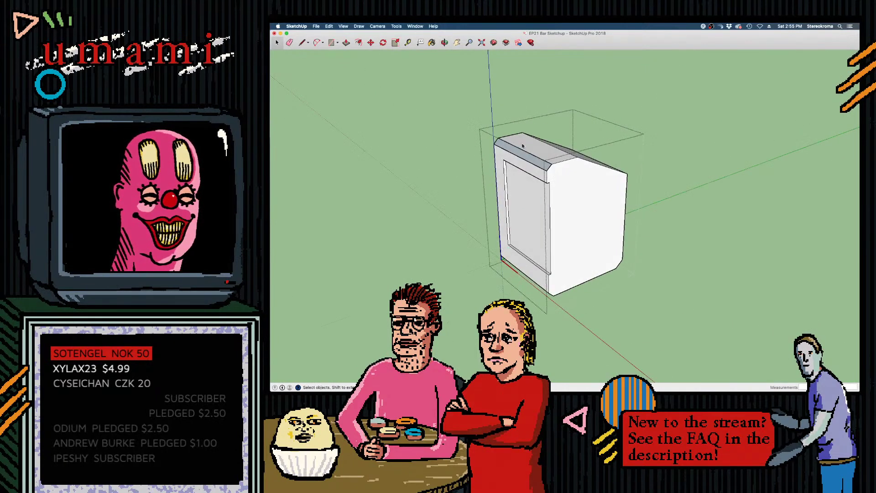
scroll(524, 145, "up", 2)
key("l")
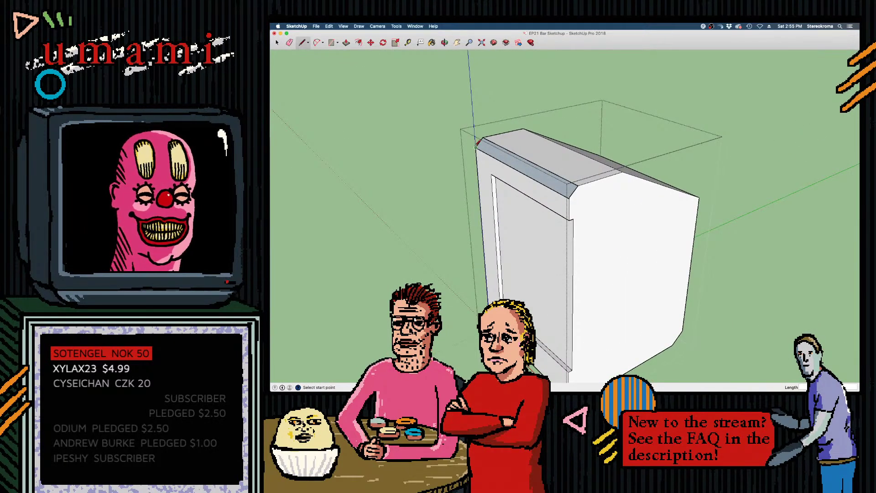
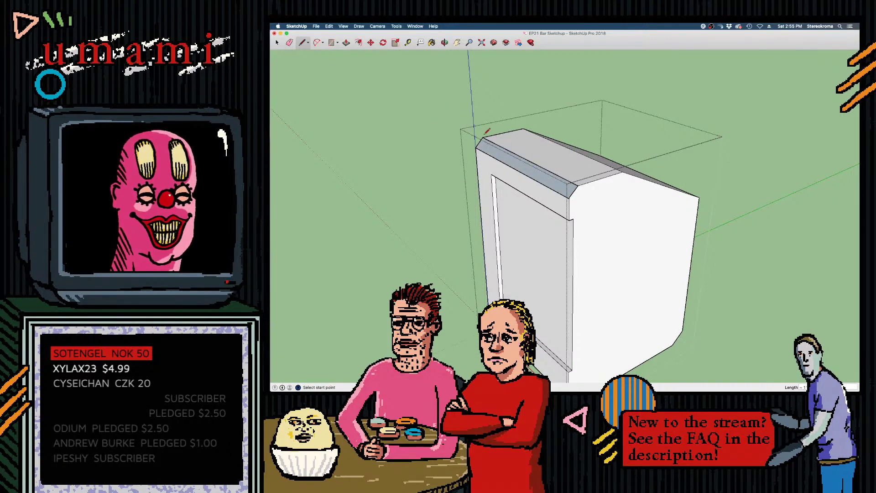
scroll(520, 165, "up", 6)
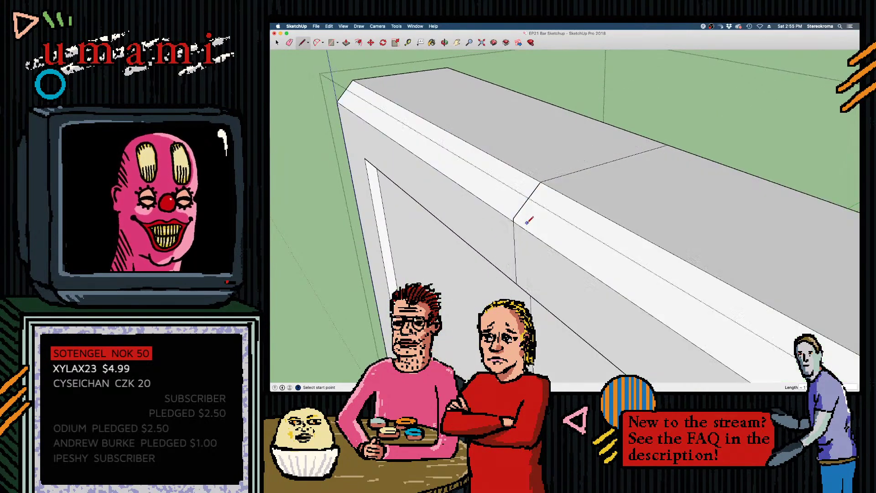
Remove the centre-line segment that crosses the television's upper front bevel
scroll(525, 247, "down", 5)
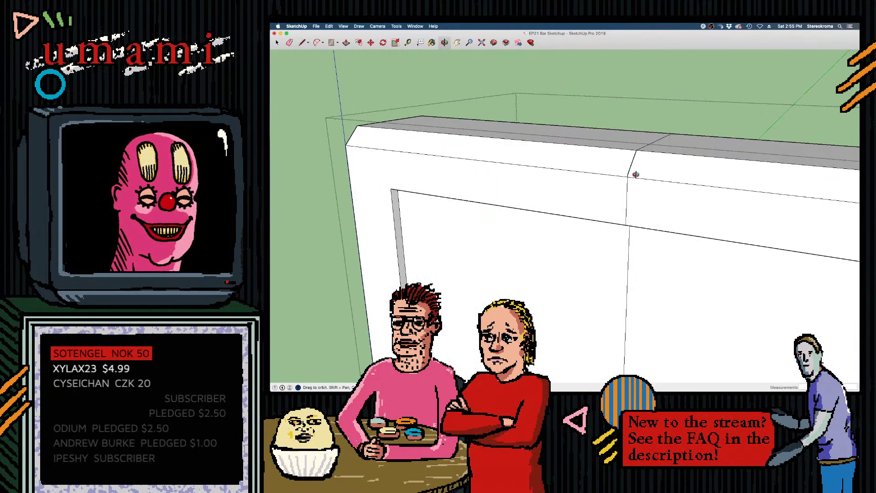
scroll(492, 134, "up", 2)
key("space")
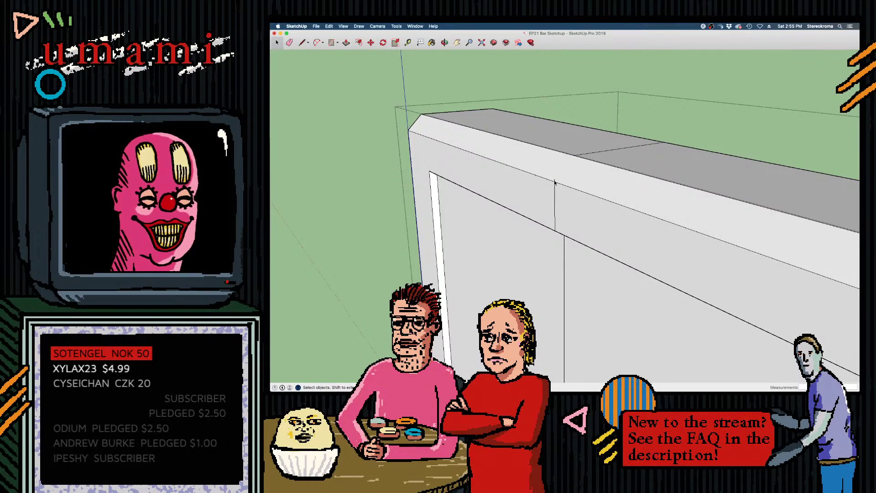
scroll(560, 185, "up", 3)
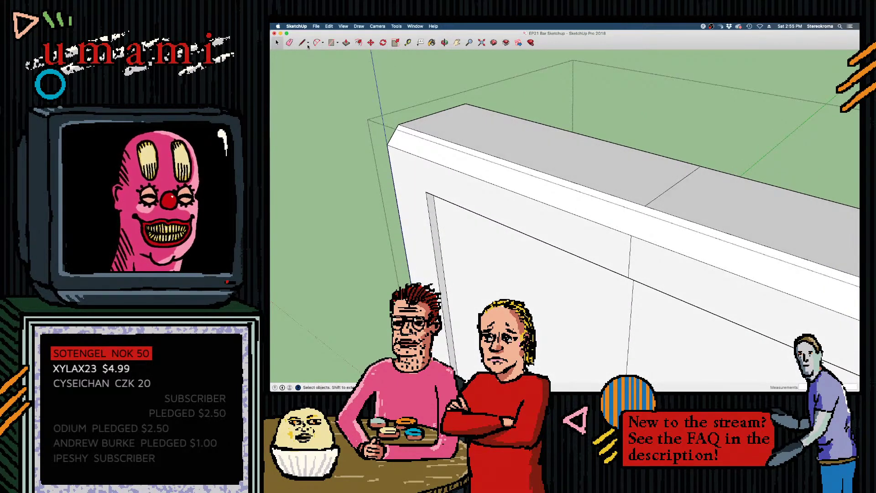
Draw the missing centre-line segment across the television's upper front bevel, joining the top and front centre lines
left_click(302, 43)
left_click(646, 206)
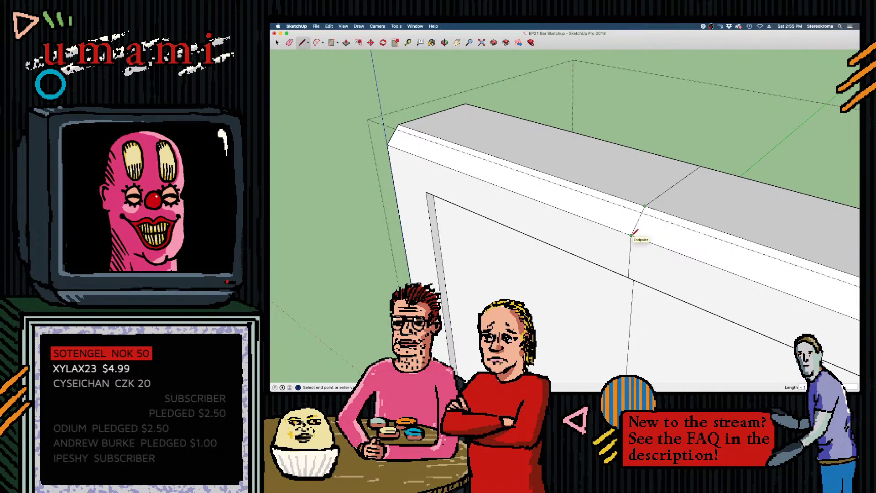
left_click(632, 235)
middle_click_drag(617, 275, 521, 222)
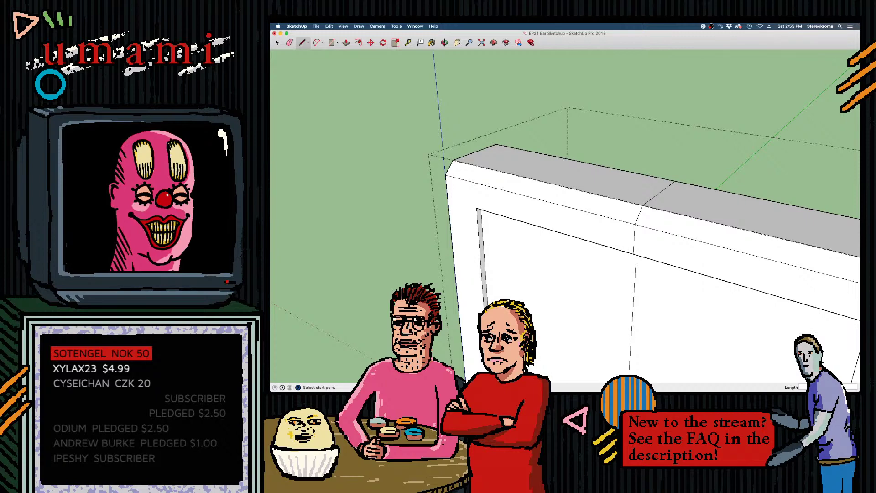
Select the right half of the television as seen from the front and delete it, keeping the left half
scroll(394, 206, "down", 6)
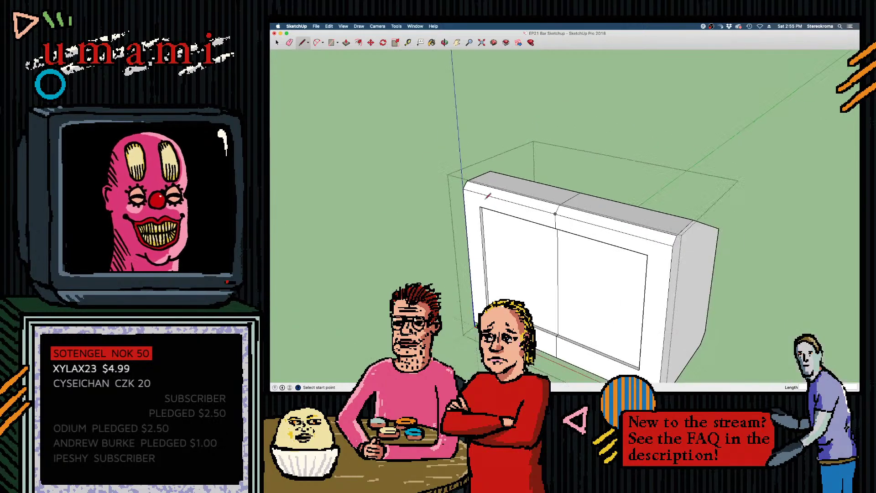
scroll(667, 254, "up", 10)
scroll(666, 254, "down", 8)
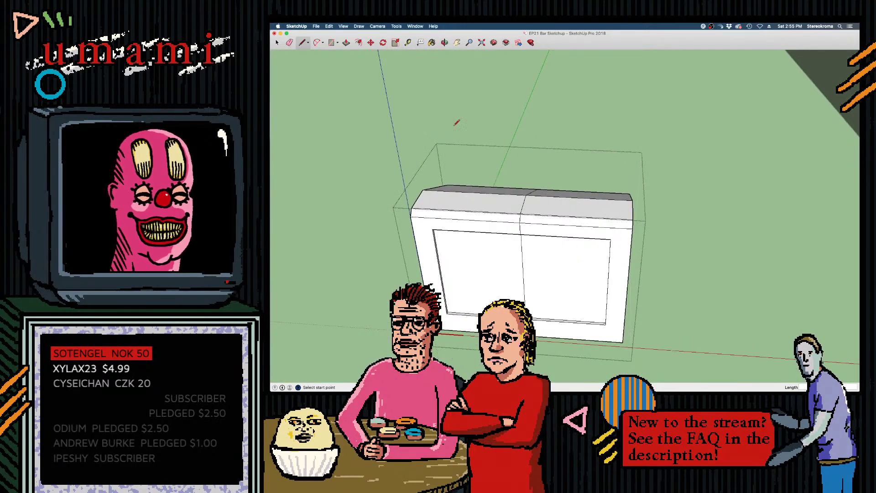
key("space")
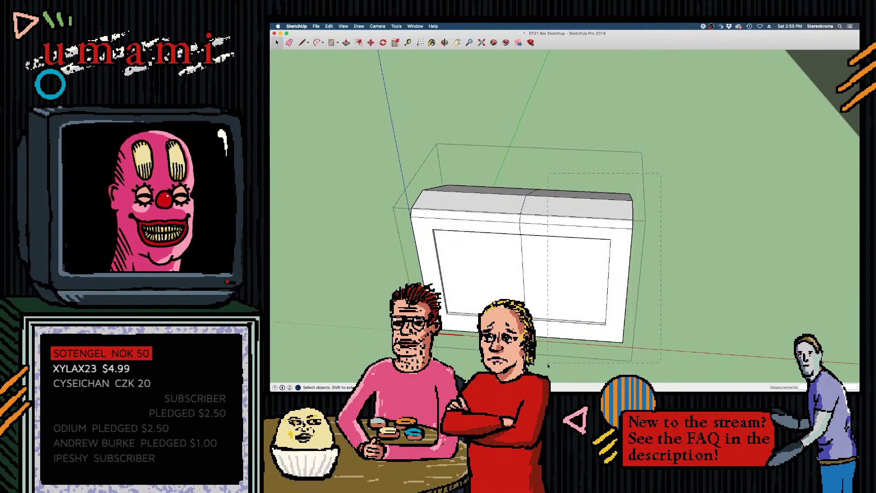
left_click_drag(548, 364, 548, 363)
key("Delete")
Make a component named Half TV from all the geometry of the remaining television half
middle_click_drag(612, 300, 486, 210)
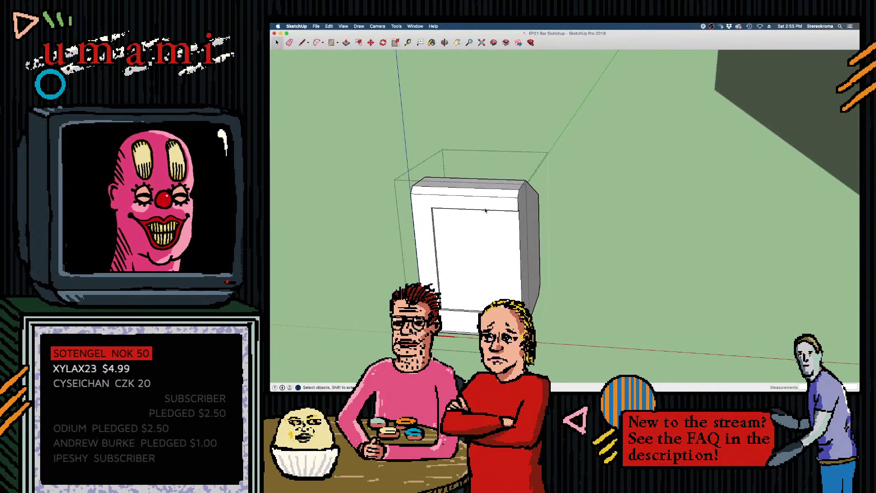
triple_click(502, 196)
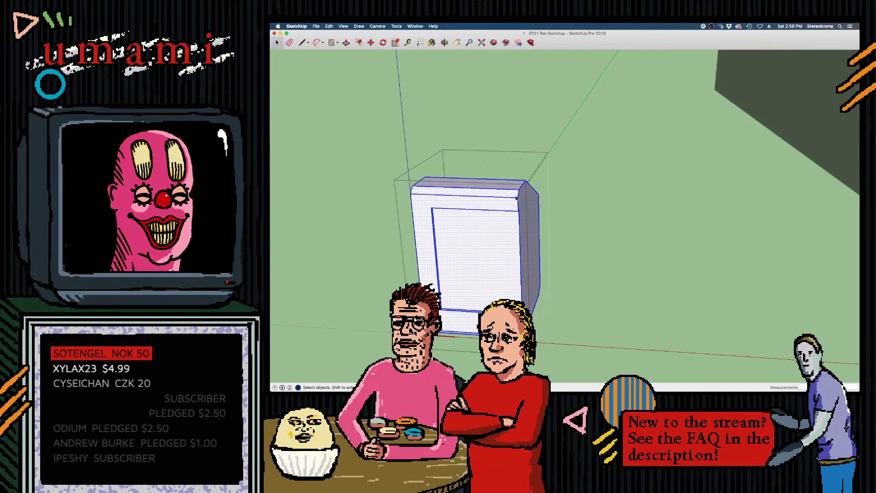
right_click(505, 195)
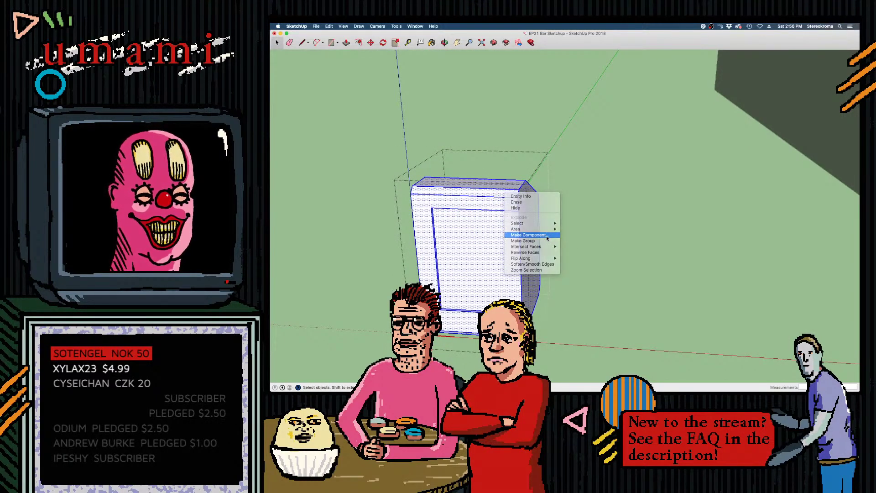
left_click(548, 238)
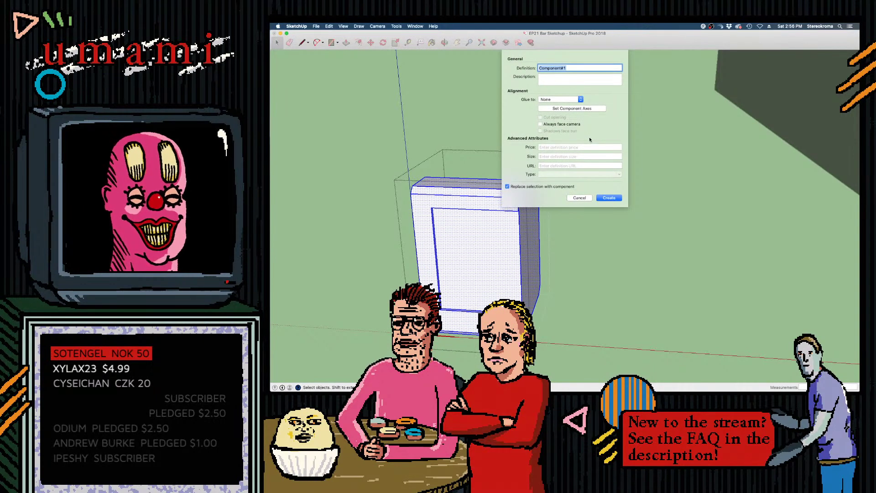
type("Half TV")
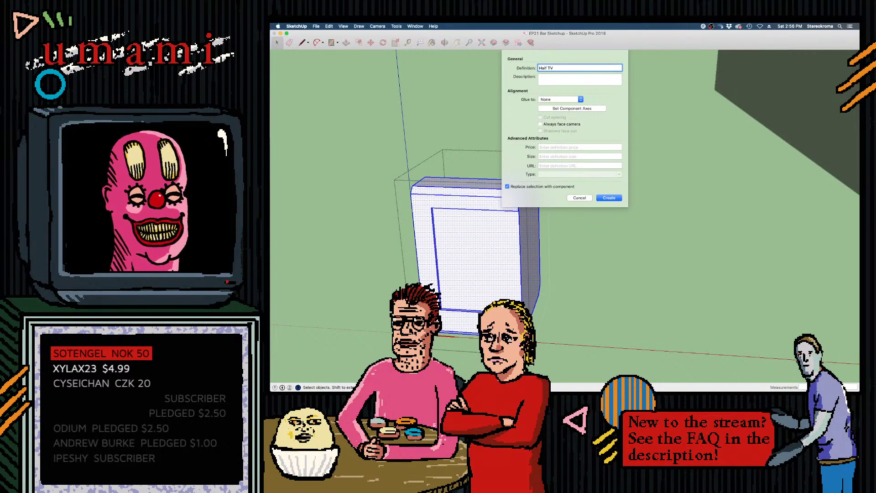
key("Return")
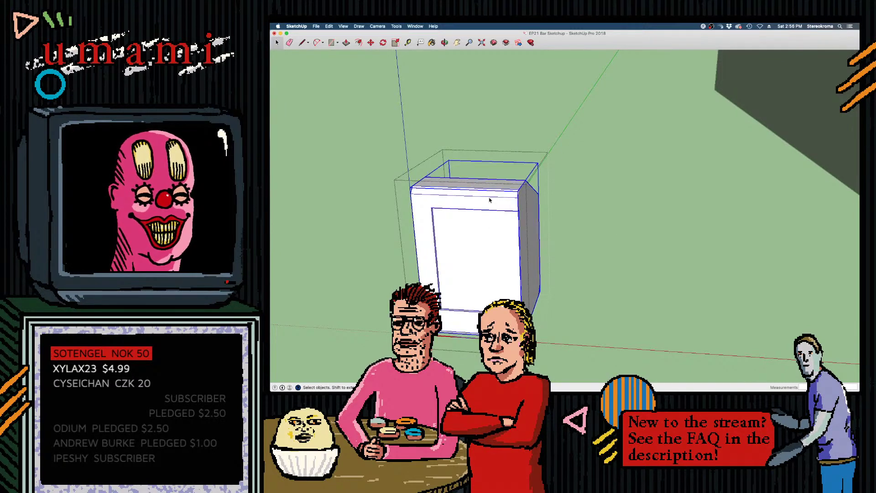
Paste a copy of the Half TV component beside the original and mirror it with a red-axis scale of -1
key("super+v")
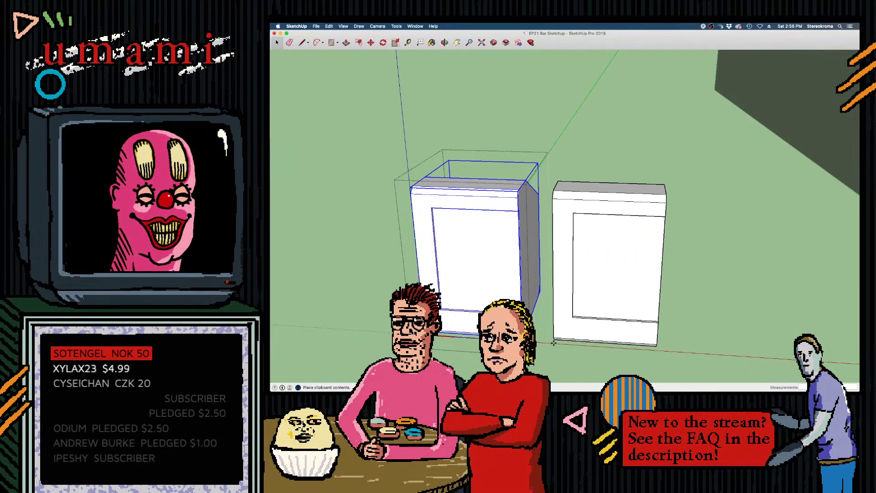
left_click(561, 273)
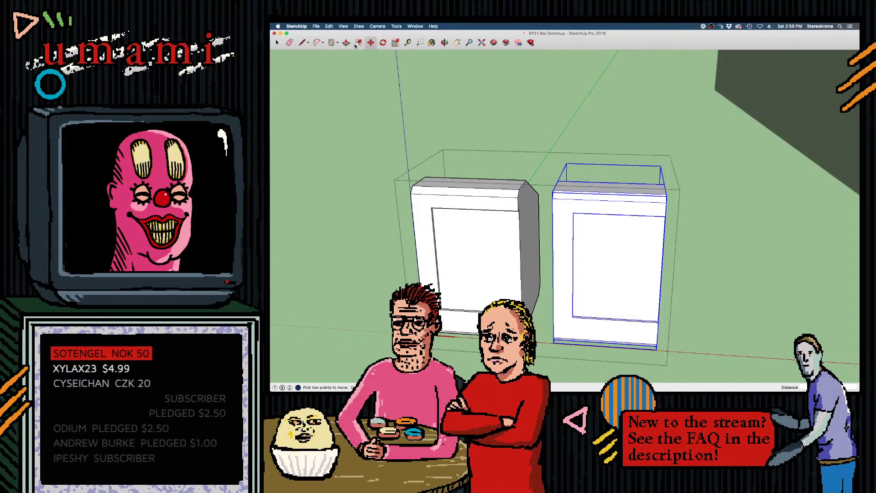
left_click(395, 42)
middle_click_drag(571, 256, 648, 273)
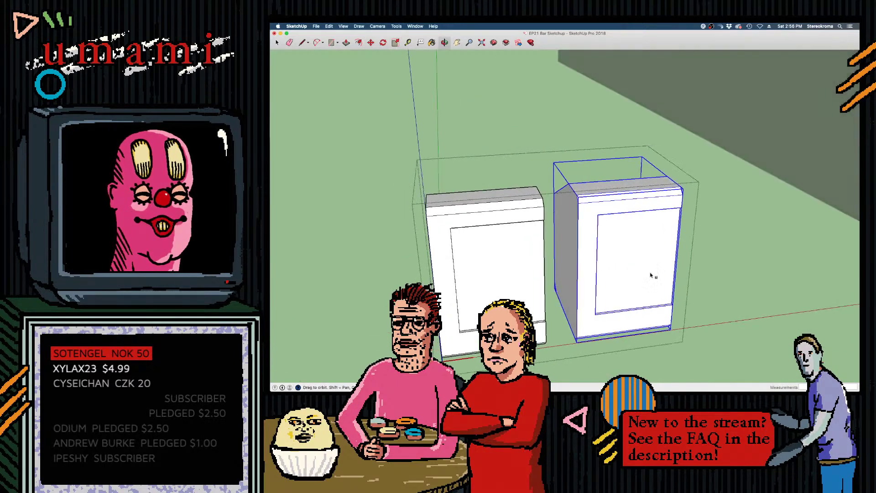
left_click_drag(563, 249, 746, 235)
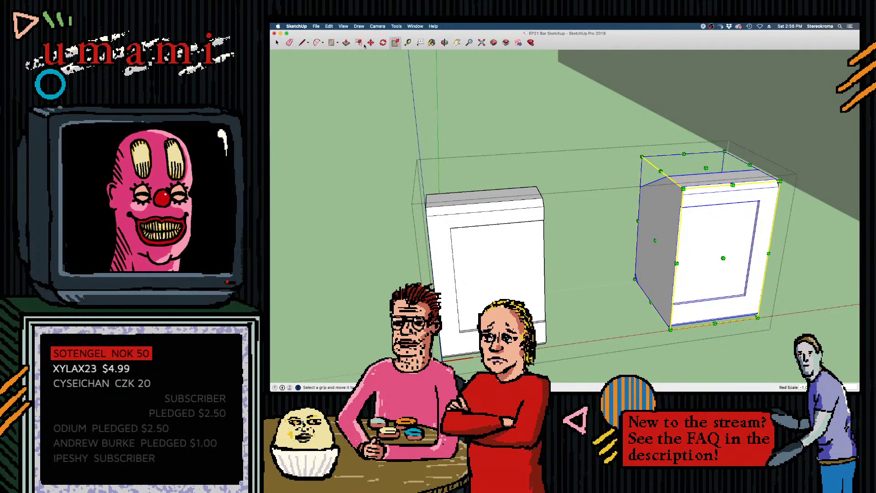
Move the mirrored half by its upper front inner corner onto the original's matching corner and close the television component
left_click(371, 43)
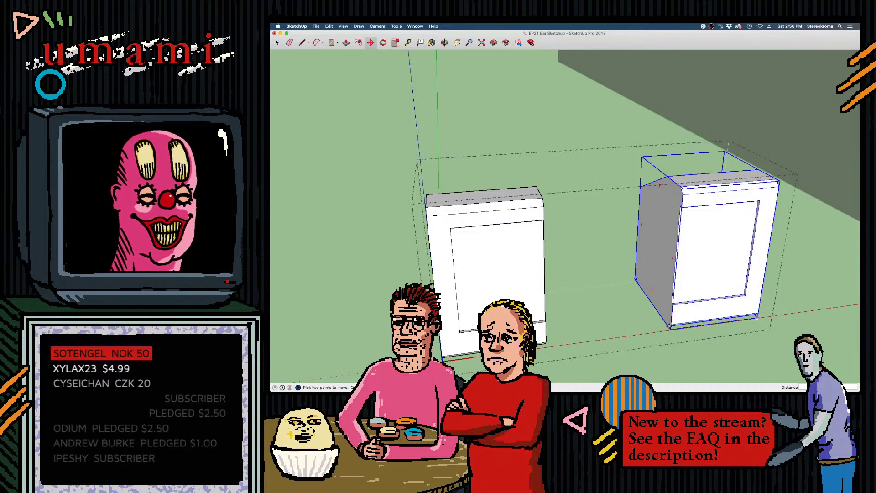
left_click(683, 194)
left_click(544, 202)
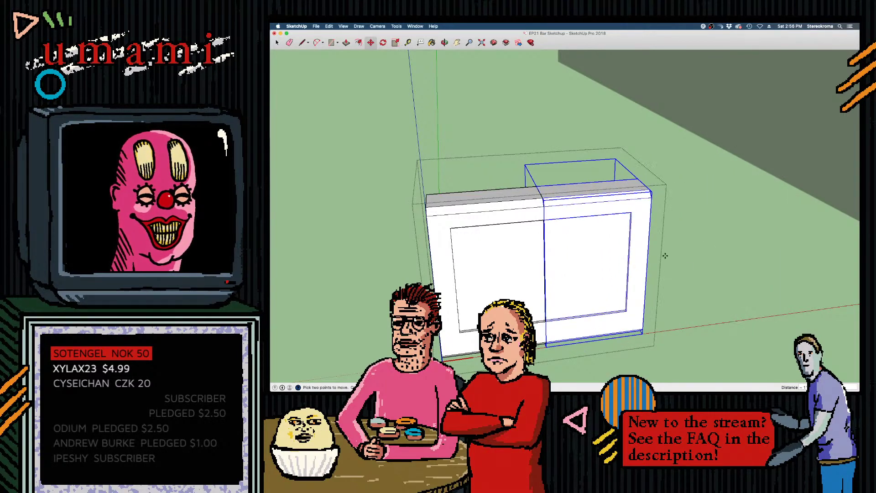
middle_click_drag(666, 255, 448, 269)
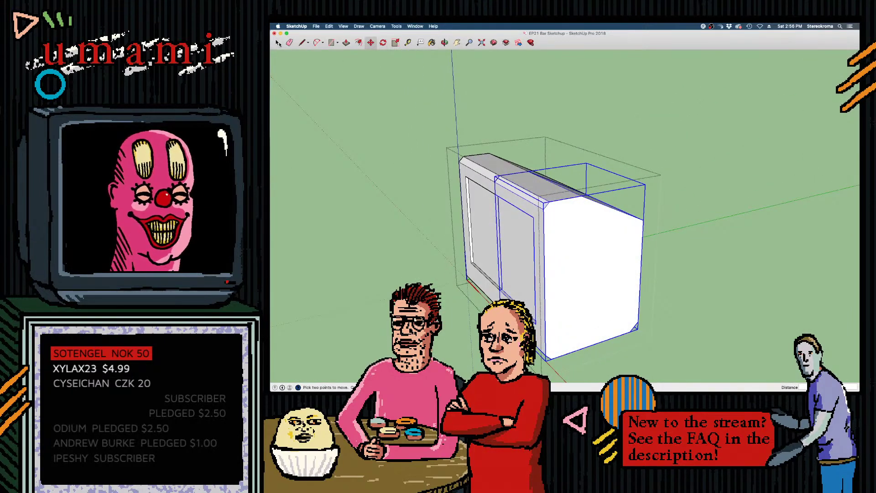
left_click(278, 42)
left_click(424, 201)
Rotate the whole television about a point in the middle of its side face so that it tilts screen-down
middle_click_drag(687, 307, 658, 288)
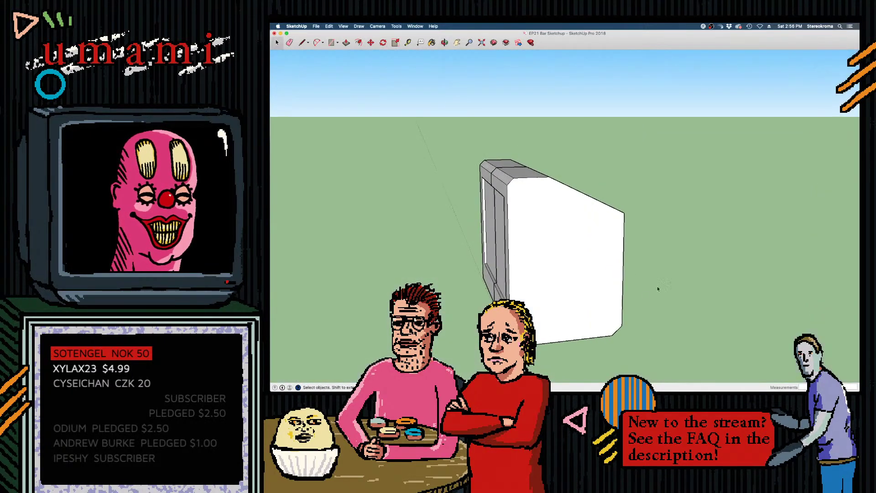
scroll(575, 292, "up", 2)
middle_click_drag(509, 173, 672, 152)
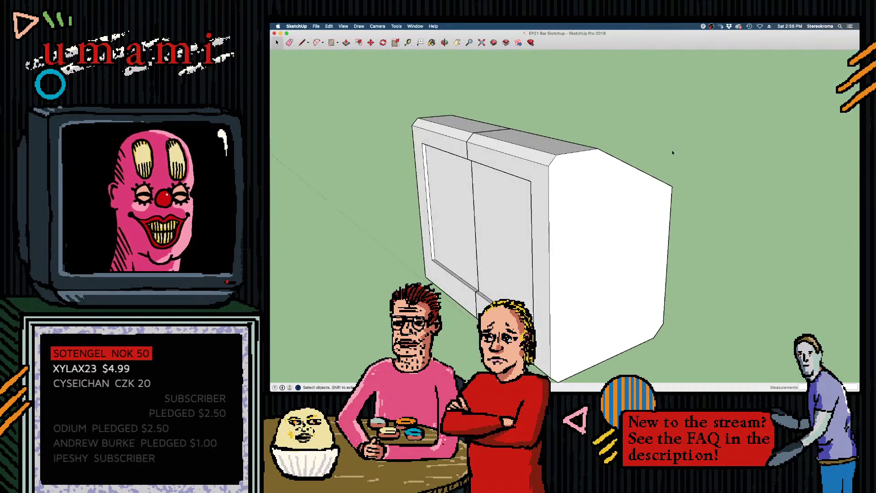
left_click(436, 220)
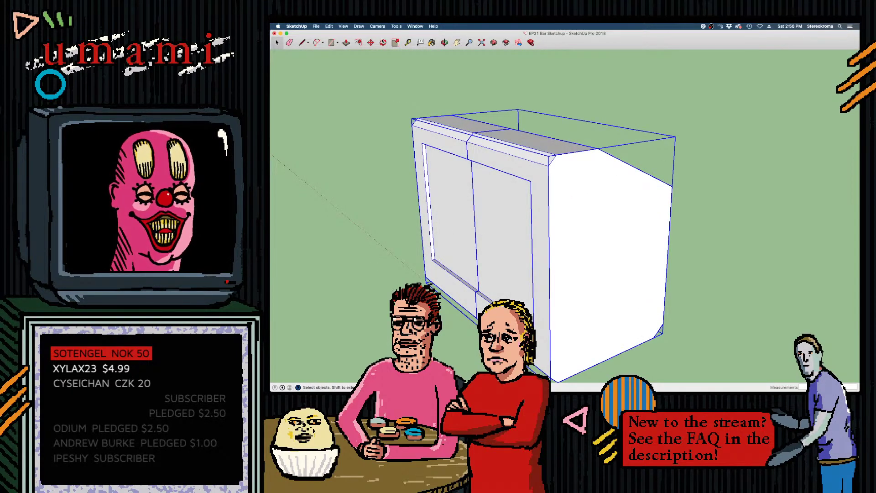
key("q")
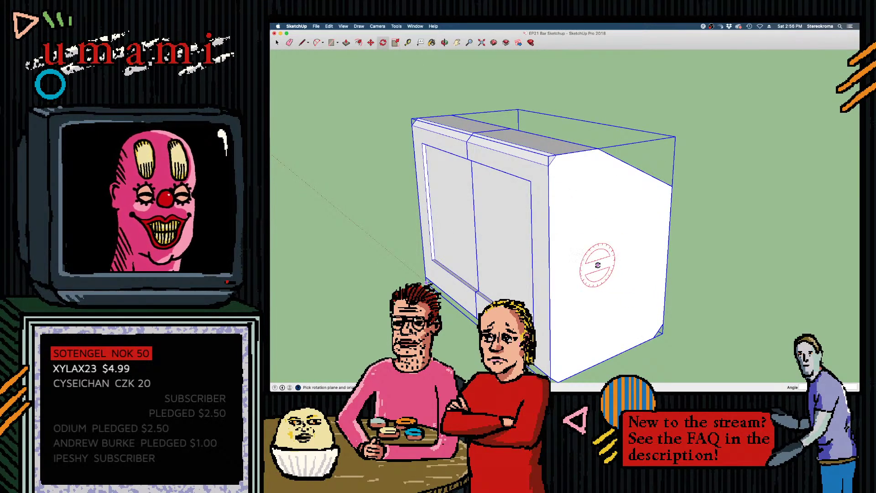
left_click(598, 264)
left_click(633, 254)
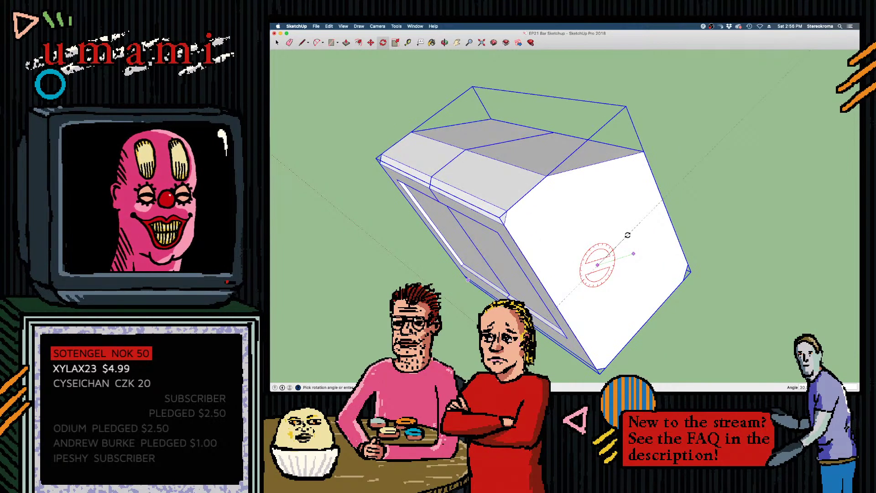
left_click(627, 235)
Open the television component and its mirrored half for editing
middle_click_drag(666, 273, 595, 233)
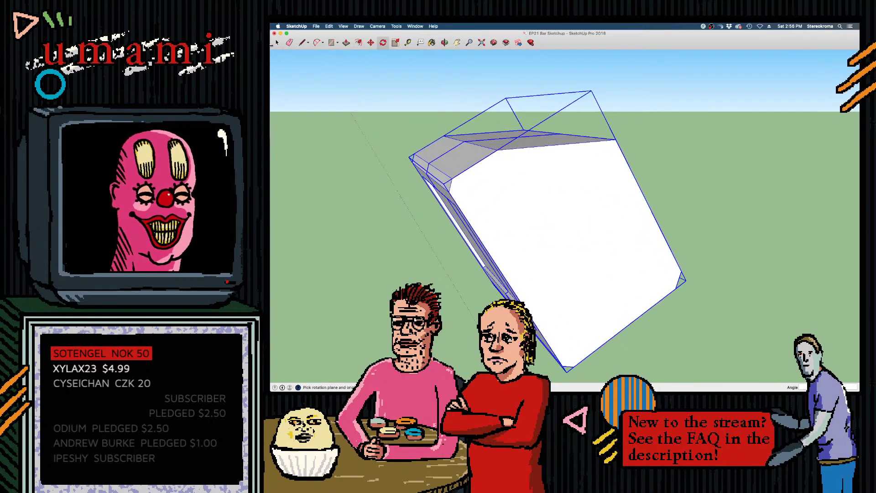
left_click(275, 43)
left_click(302, 43)
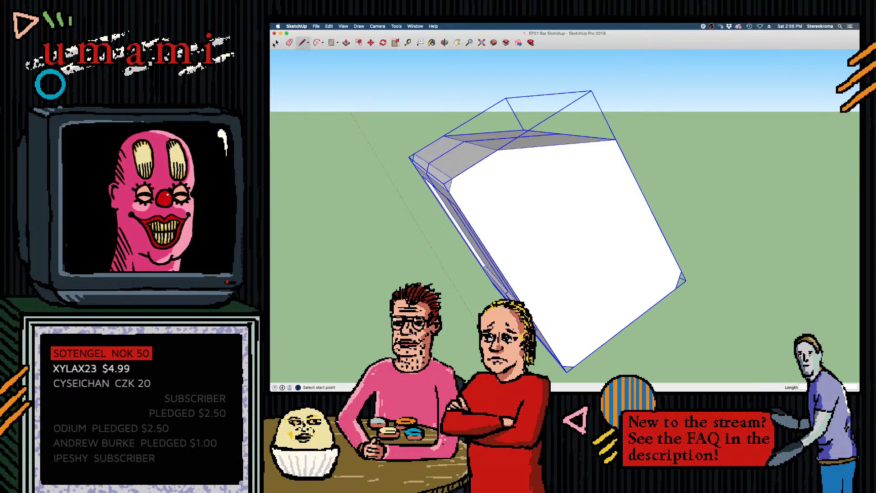
left_click(276, 42)
double_click(617, 256)
left_click(577, 245)
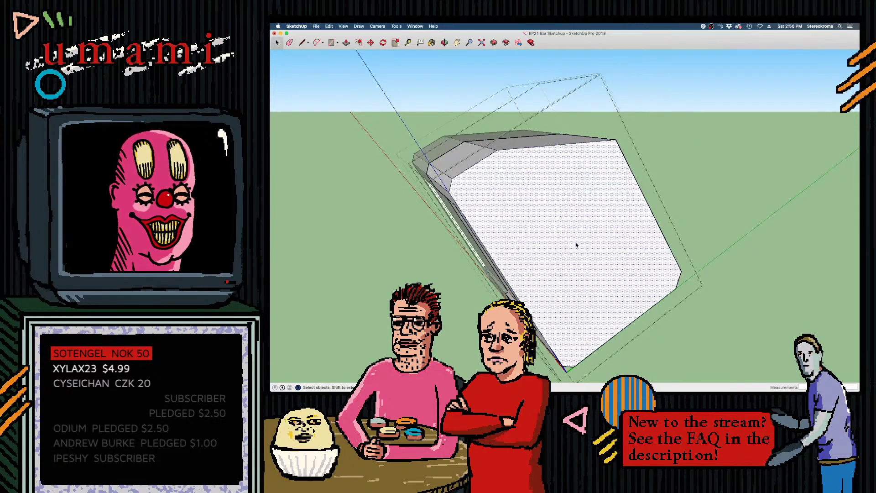
left_click(714, 302)
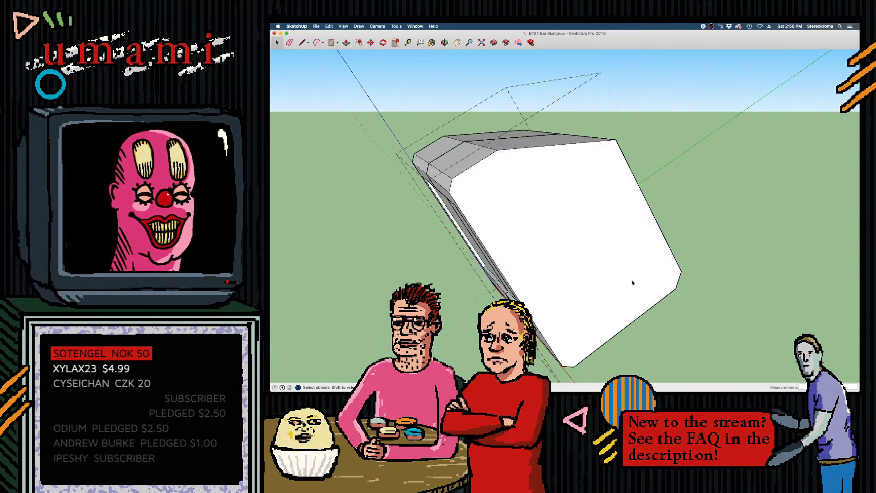
left_click(506, 183)
double_click(526, 208)
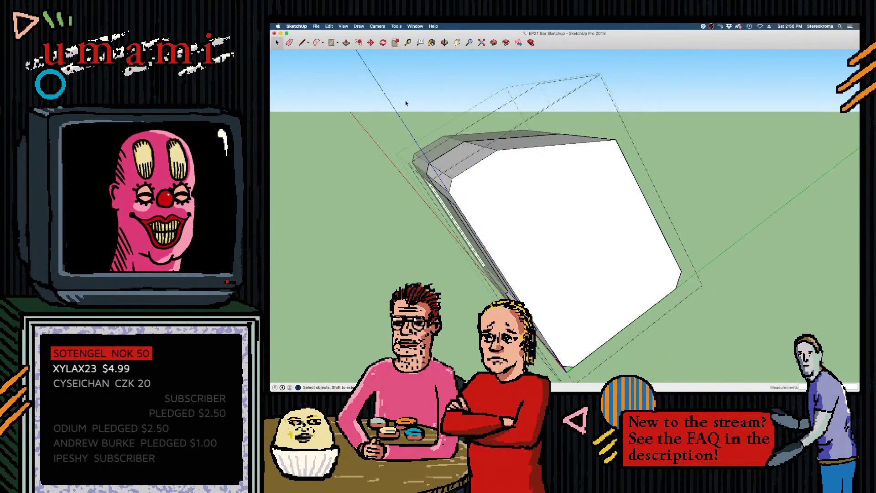
Try to draw a small rectangular outline on the mirrored half's side face, and undo its lines
left_click(303, 43)
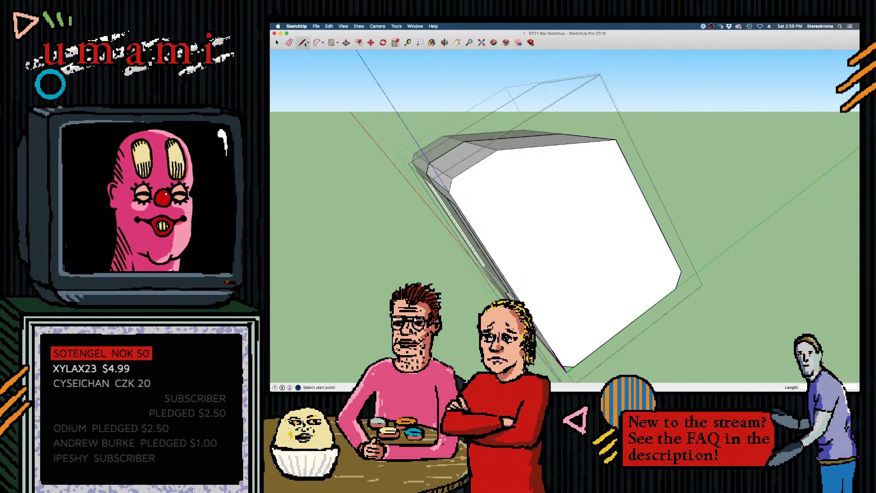
left_click(561, 238)
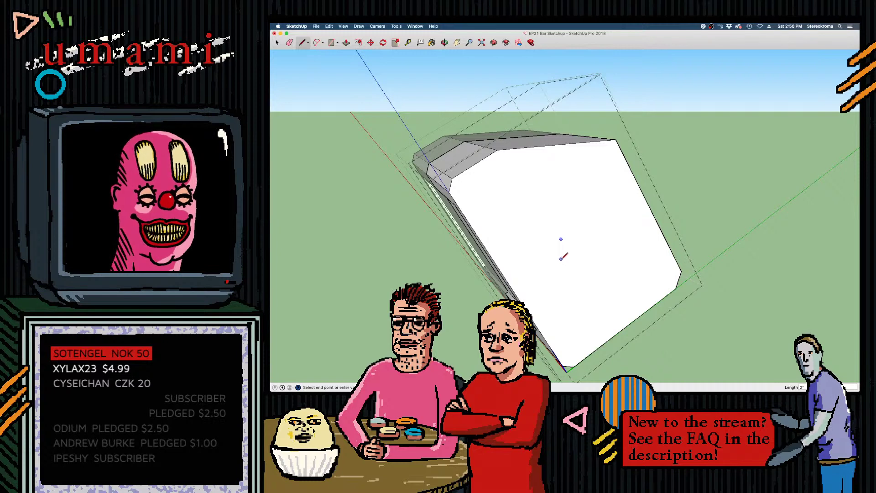
left_click(573, 259)
left_click(601, 239)
left_click(571, 224)
middle_click_drag(559, 240, 512, 237)
key("Escape")
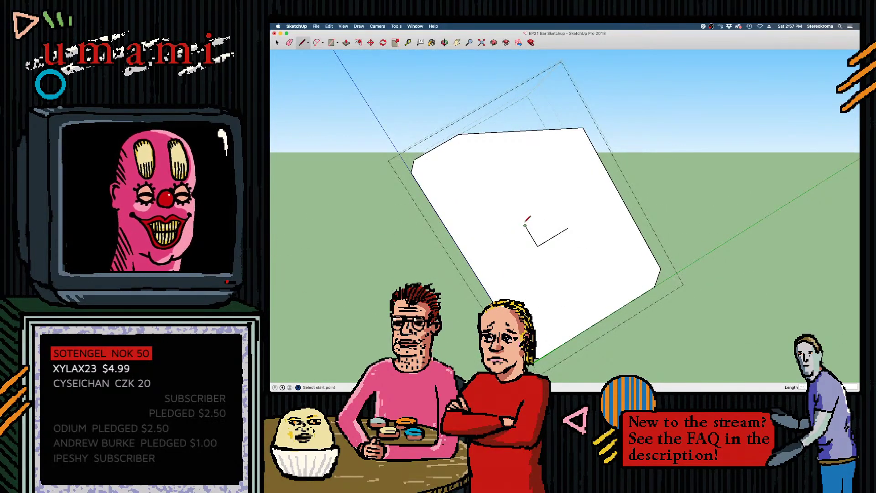
key("super+z")
key("super+z")
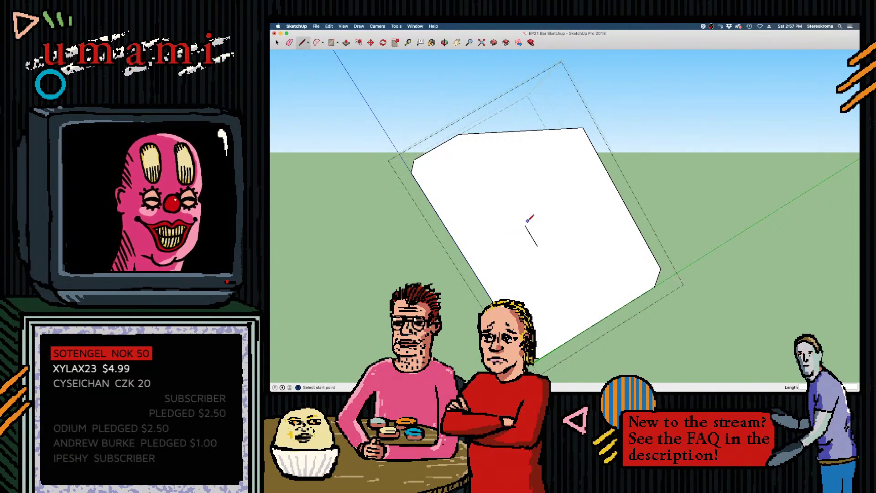
Redraw a smaller outline from connected lines in the middle of the mirrored half's side face
left_click(526, 225)
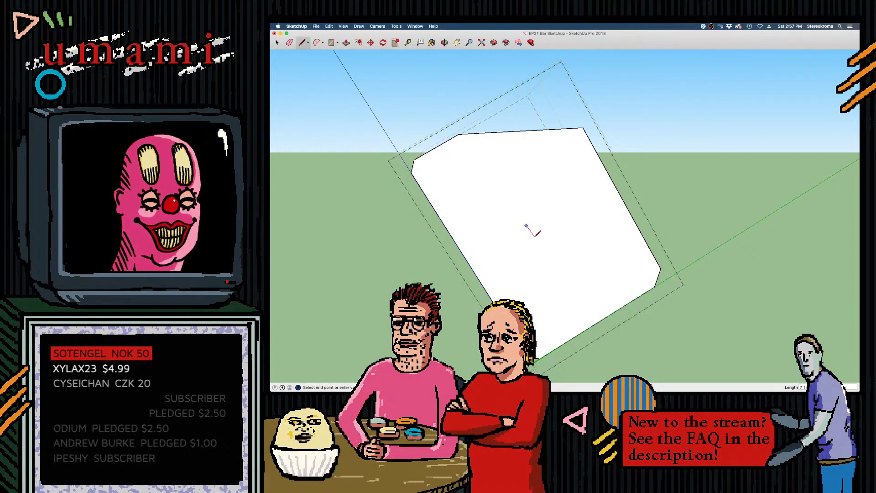
left_click(536, 236)
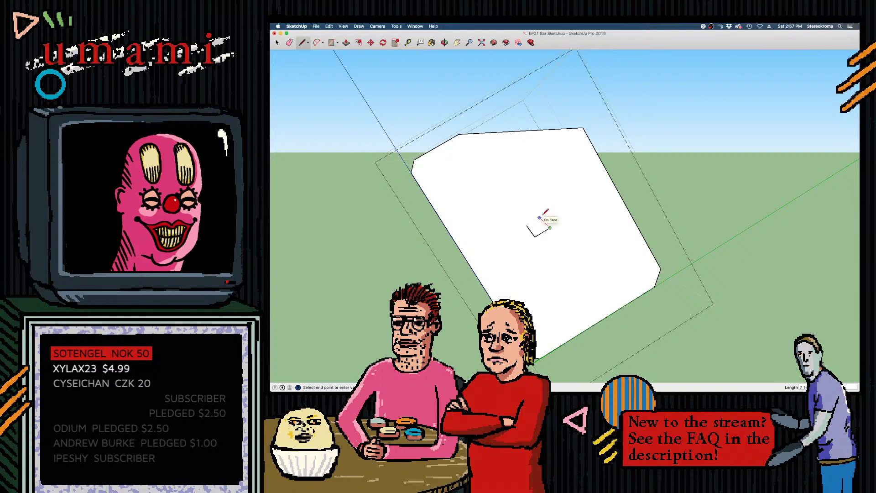
left_click(539, 219)
left_click(527, 225)
mouse_move(555, 245)
middle_mouse_down()
mouse_move(620, 239)
mouse_move(653, 274)
middle_mouse_up()
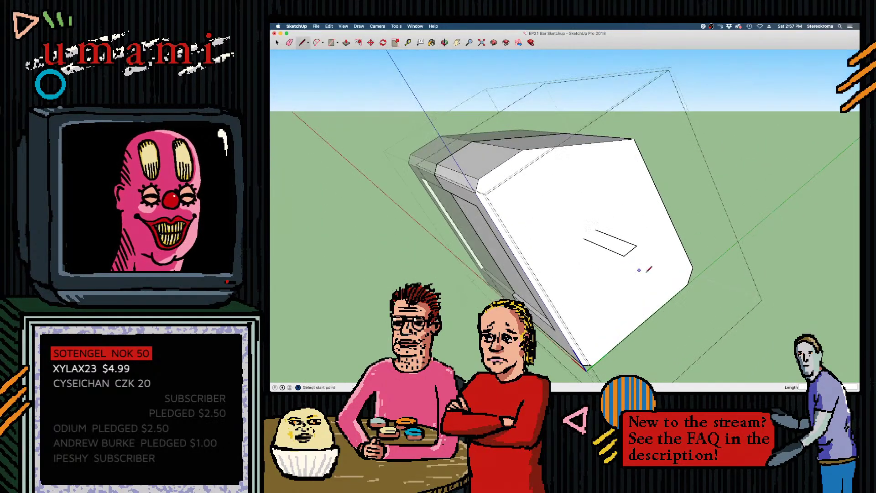
Undo the connected lines of the partial outline on the mirrored half's side face
key("super+z")
key("super+z")
key("super+z")
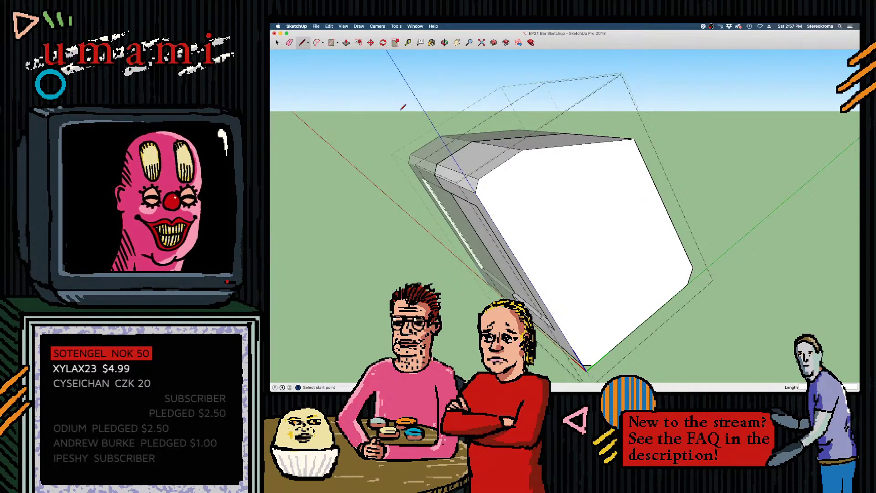
Draw a circle with a radius of about 2" in the middle of the mirrored half's side face
left_click(320, 42)
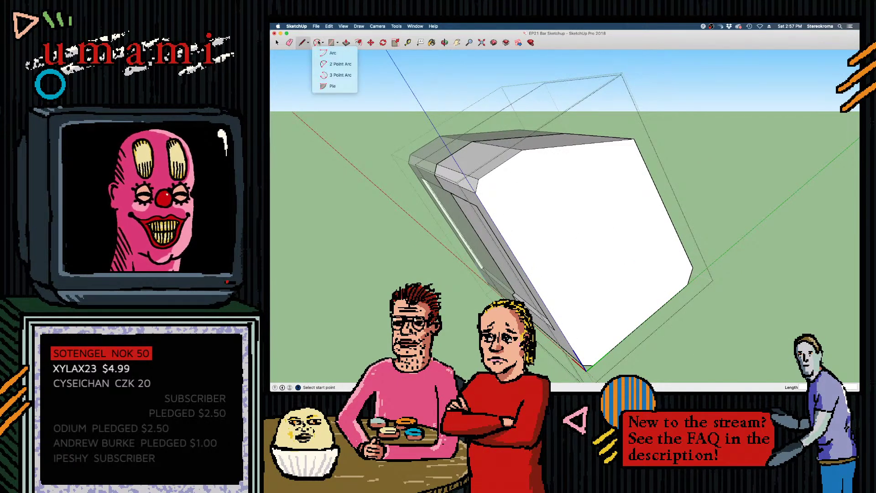
left_click(328, 75)
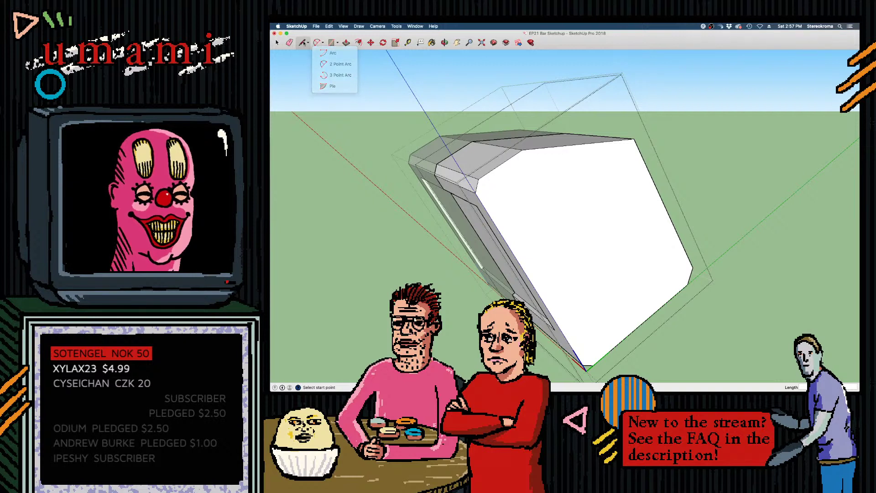
left_click(346, 42)
left_click(333, 43)
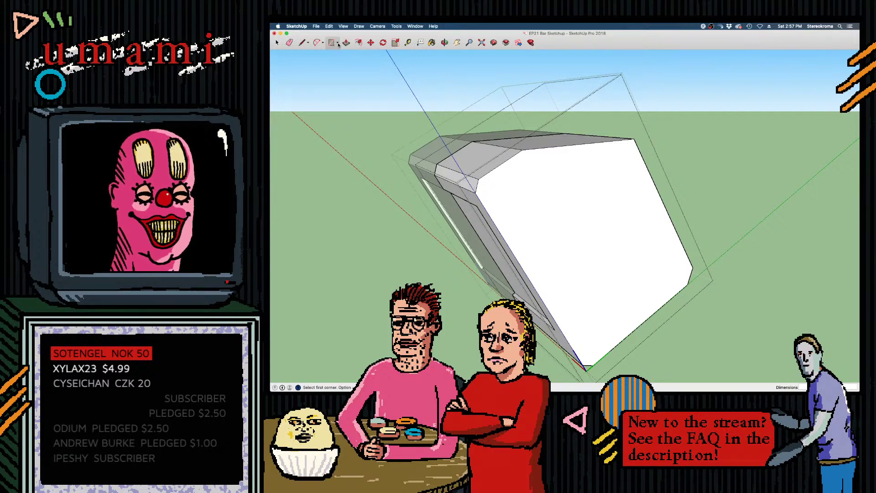
left_click(338, 43)
left_click(347, 74)
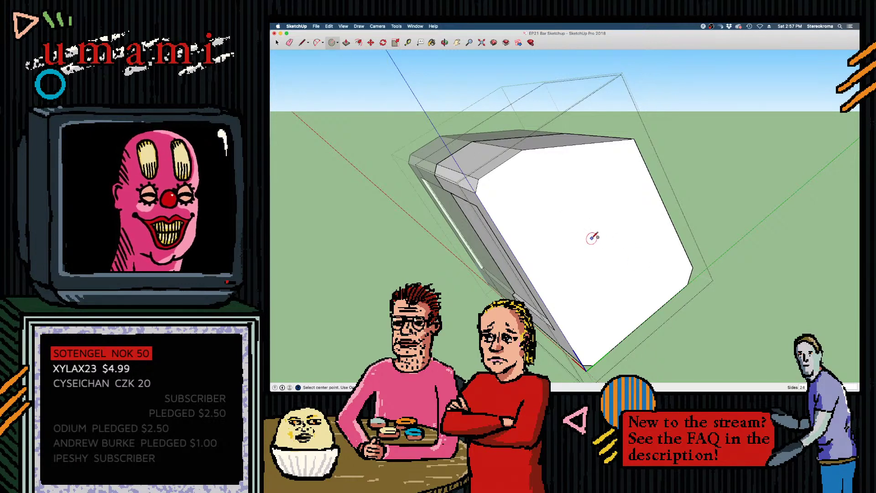
middle_click_drag(636, 248, 567, 215)
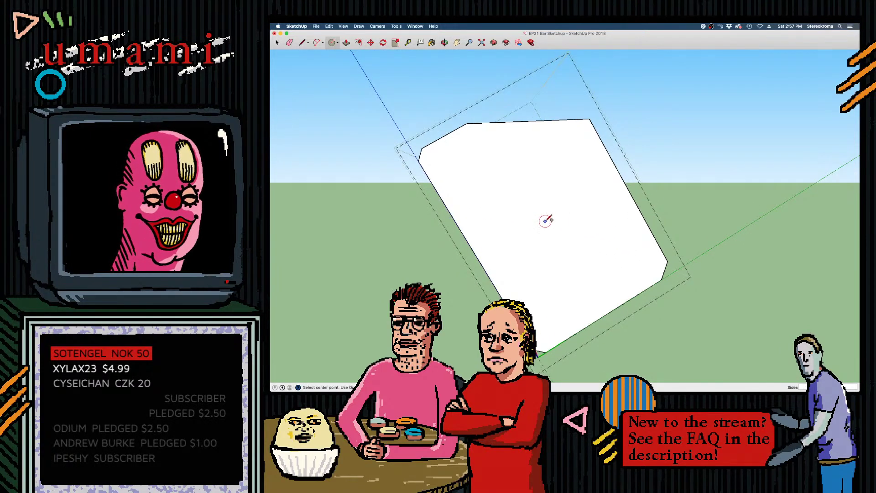
left_click(549, 217)
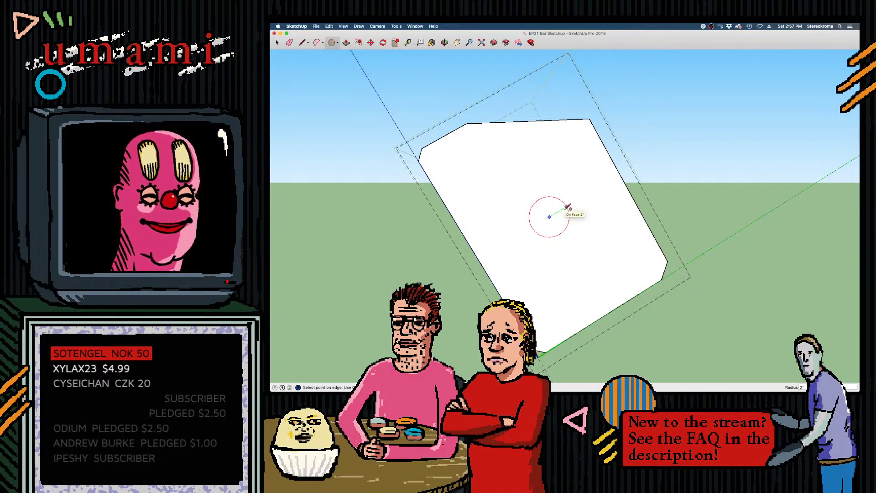
left_click(569, 207)
middle_click_drag(519, 248, 524, 160)
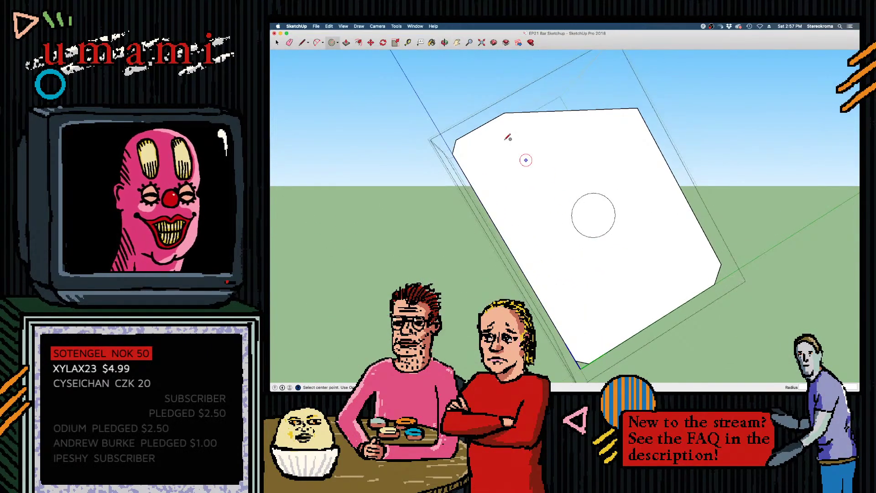
Extrude the circle outward from the side face with Push/Pull and reduce its depth to a thin disc
left_click(346, 42)
left_click_drag(594, 219, 602, 221)
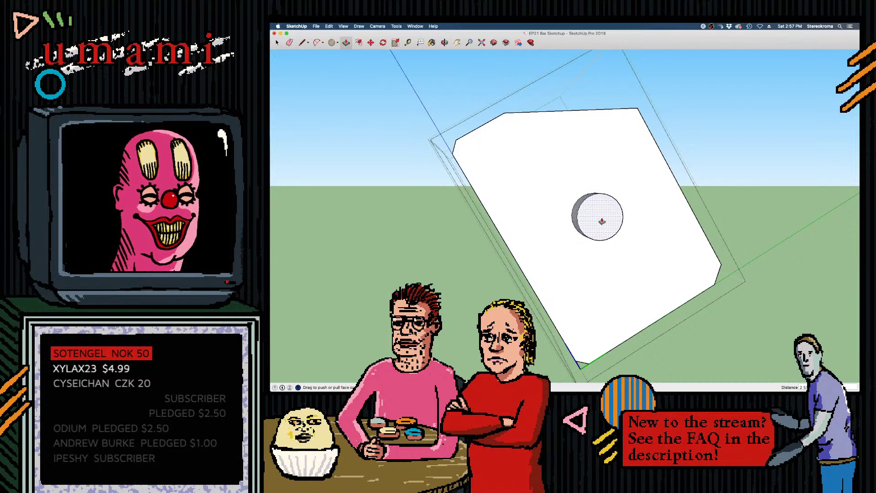
middle_click_drag(602, 222, 737, 251)
left_click_drag(690, 210, 681, 213)
mouse_move(686, 216)
middle_mouse_down()
mouse_move(532, 237)
mouse_move(531, 303)
mouse_move(534, 286)
middle_mouse_up()
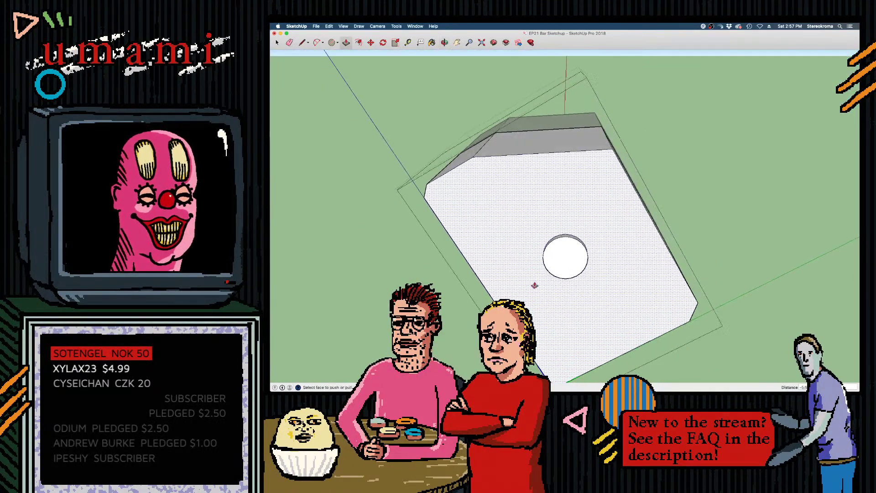
Draw a horizontal and a vertical diameter line crossing at the centre of the disc's face
left_click(302, 42)
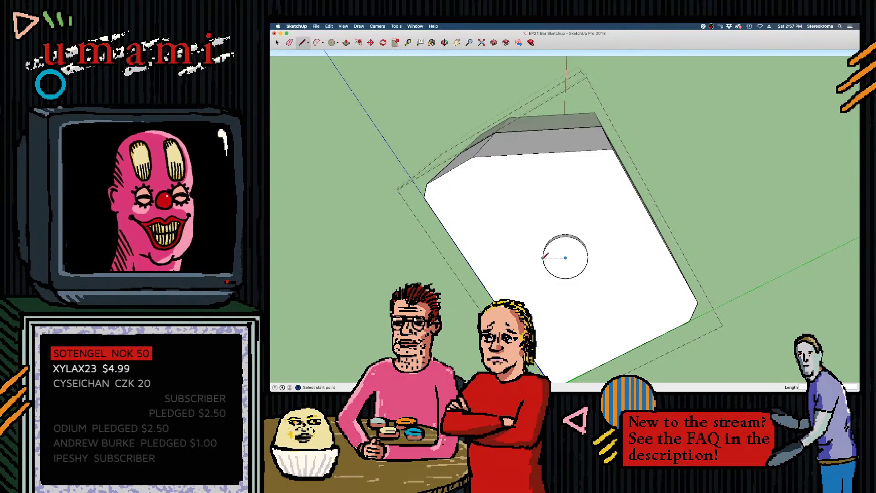
left_click(543, 258)
left_click(588, 258)
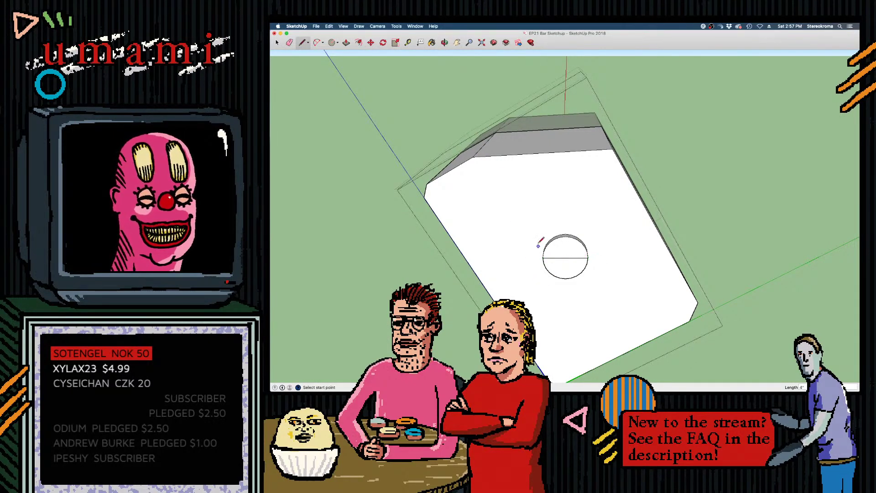
left_click(565, 234)
left_click(566, 279)
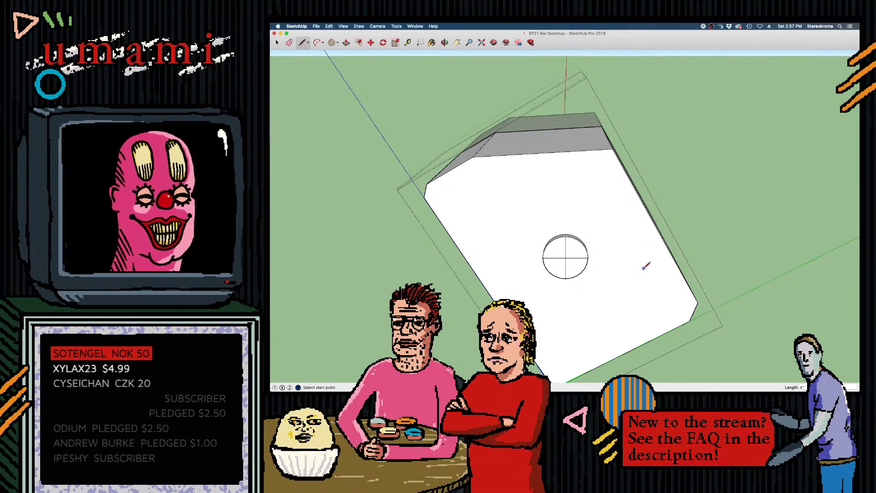
Try to draw a small rectangle over the crossing guide lines on the disc with the Rectangle tool
scroll(629, 274, "up", 2)
middle_click_drag(630, 274, 626, 241)
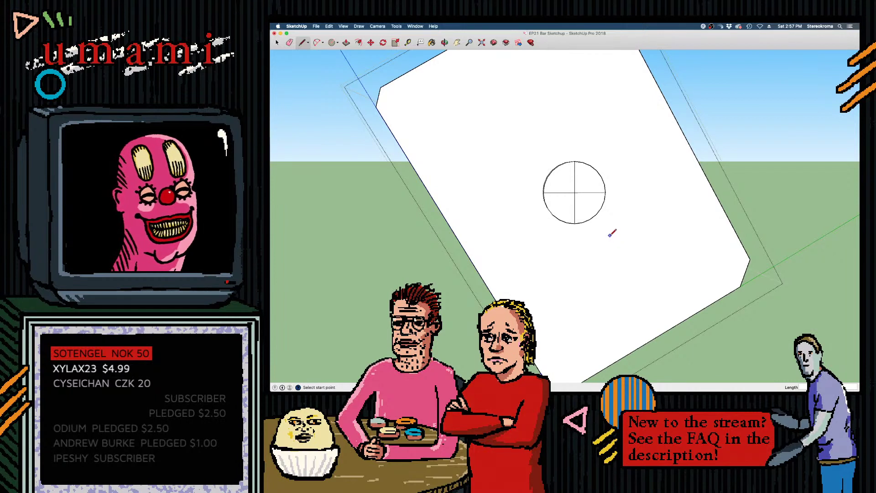
left_click(316, 45)
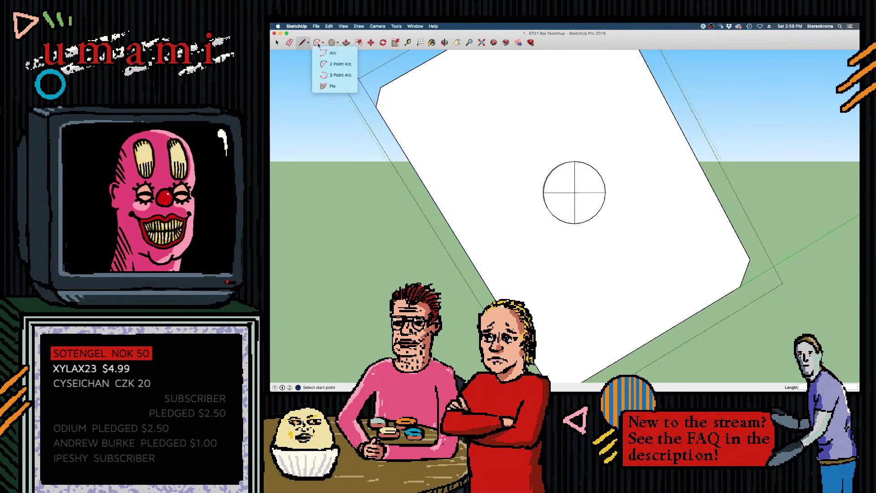
left_click(291, 44)
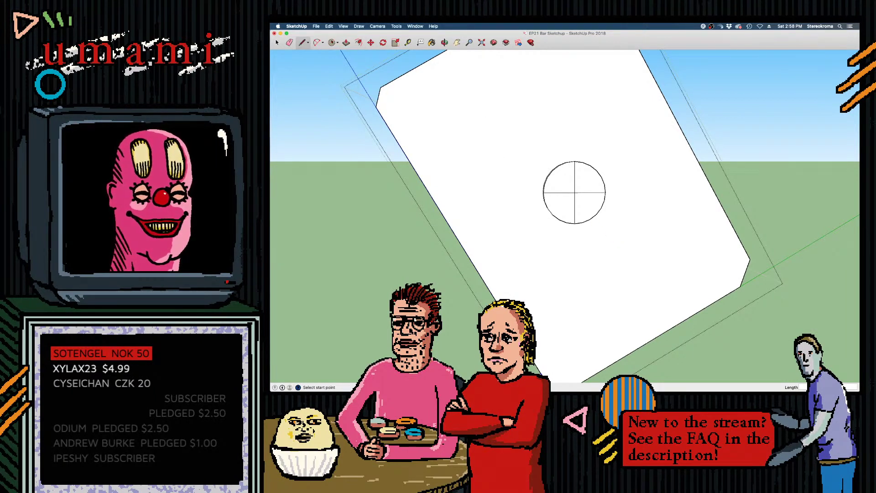
left_click(338, 43)
left_click(351, 53)
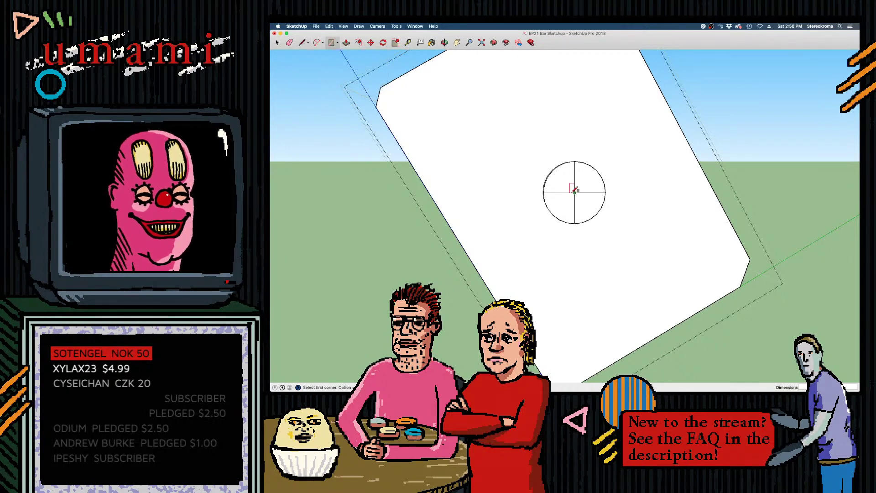
left_click(566, 183)
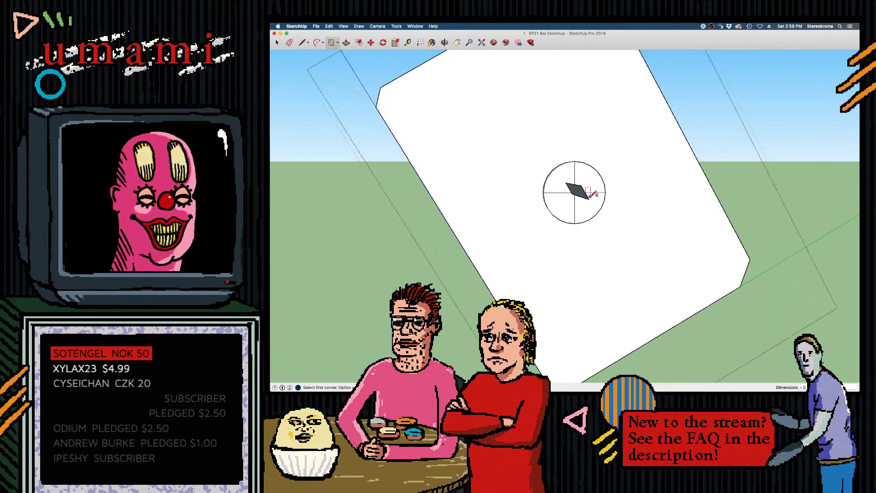
middle_click_drag(636, 212, 580, 187)
Draw a small horizontal rectangle from connected lines around the crossing point on the disc's face
key("l")
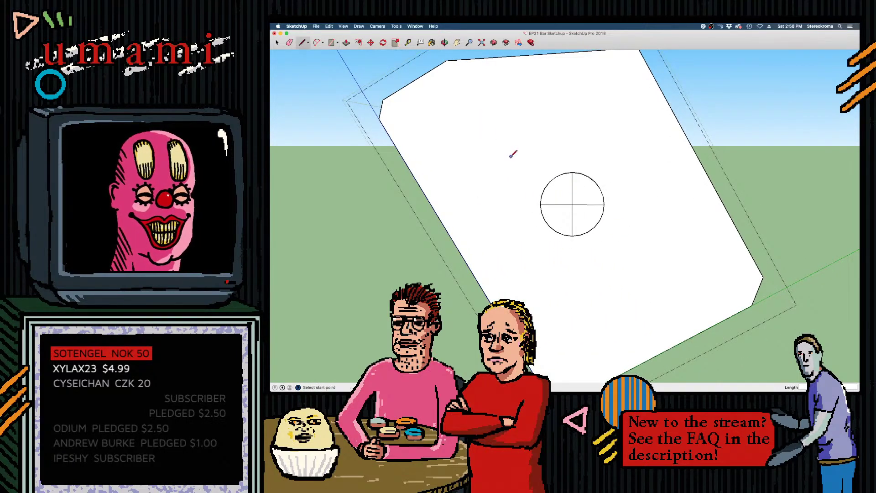
left_click(572, 194)
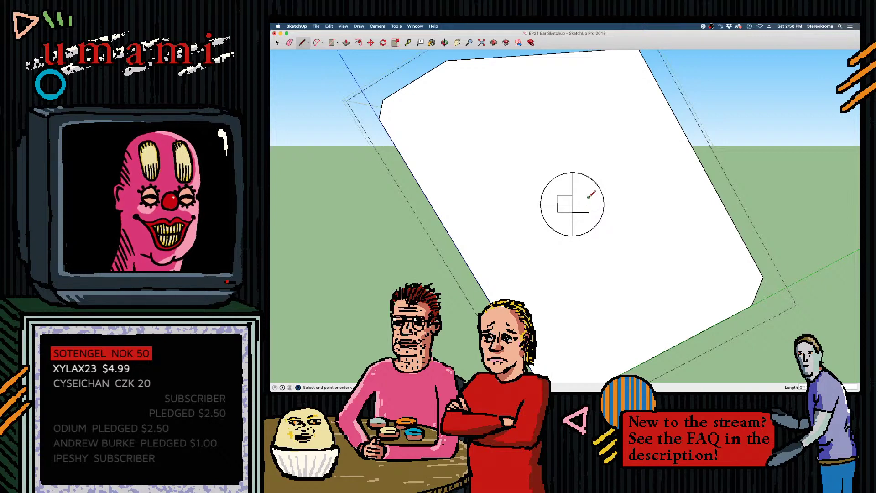
key("super+z")
middle_click_drag(629, 211, 507, 222)
scroll(487, 209, "up", 3)
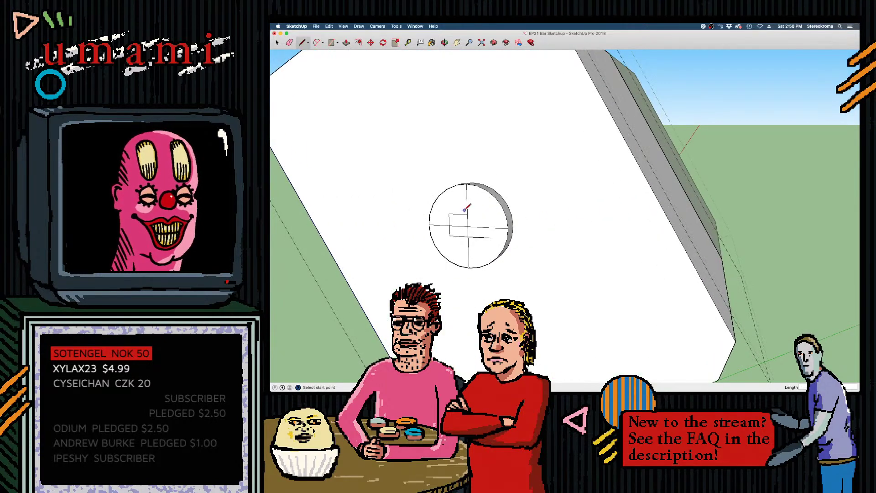
left_click(468, 214)
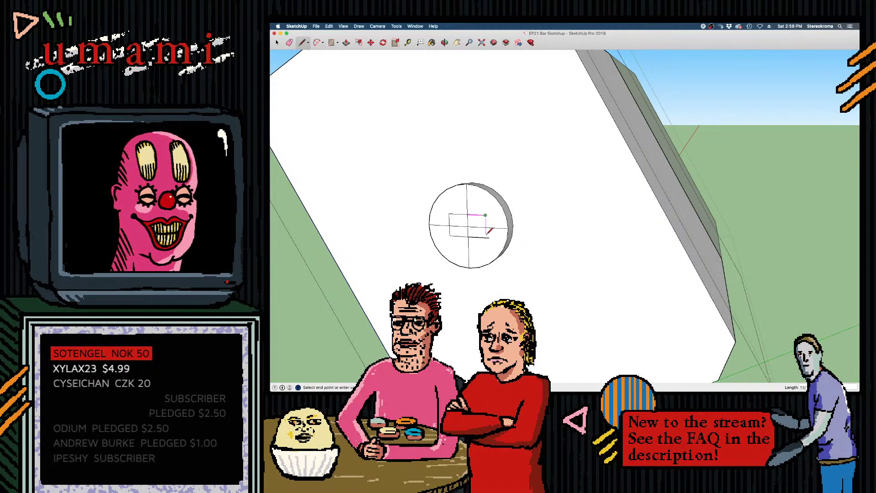
left_click(488, 236)
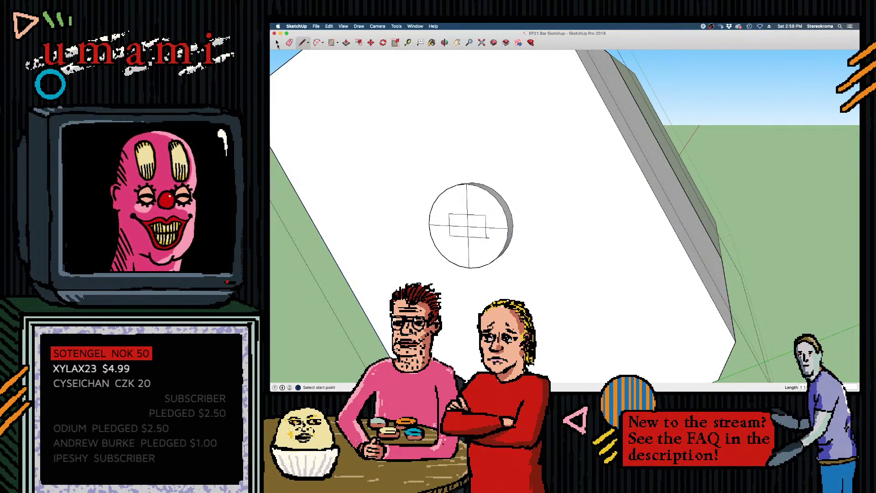
Delete the overshooting line end at the rectangle's lower corner and the crossing guide lines on the disc
left_click(278, 43)
left_click(488, 240)
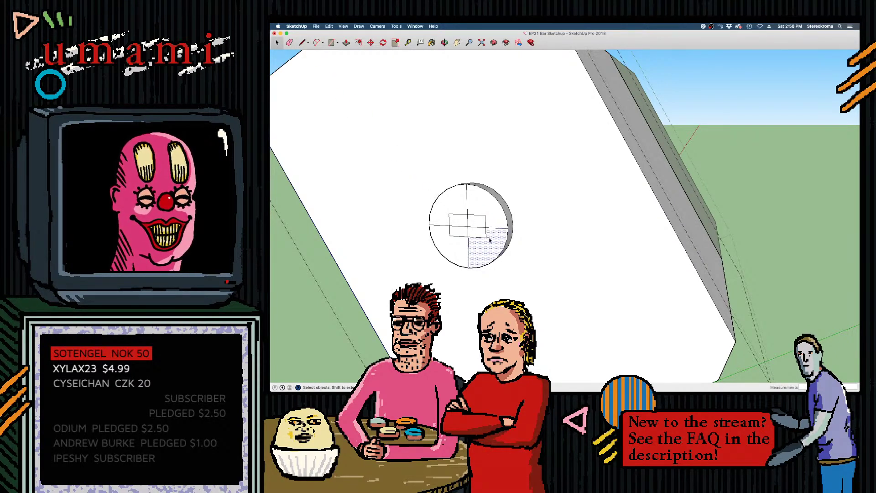
key("Delete")
mouse_move(475, 244)
middle_mouse_down()
mouse_move(540, 245)
mouse_move(470, 235)
middle_mouse_up()
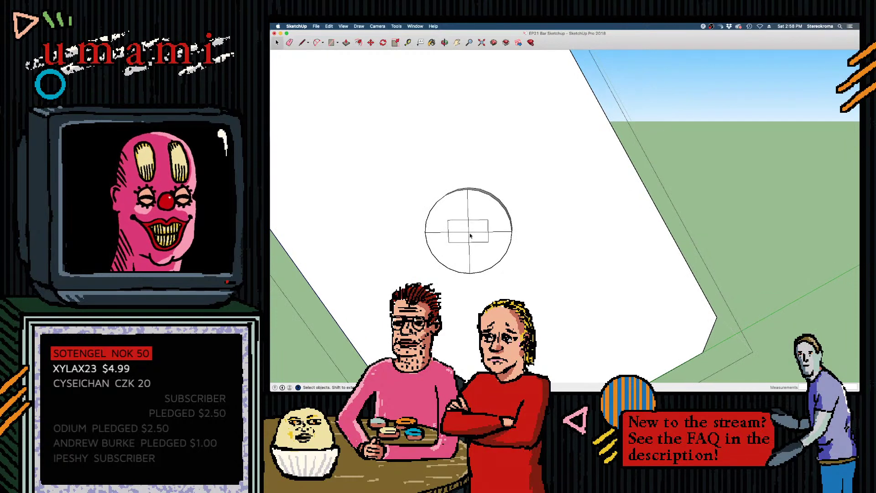
left_click(466, 234)
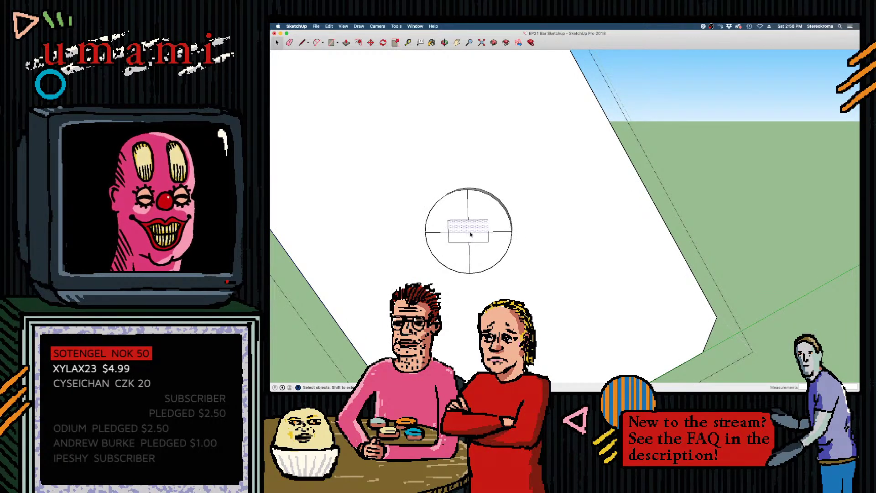
left_click(471, 234)
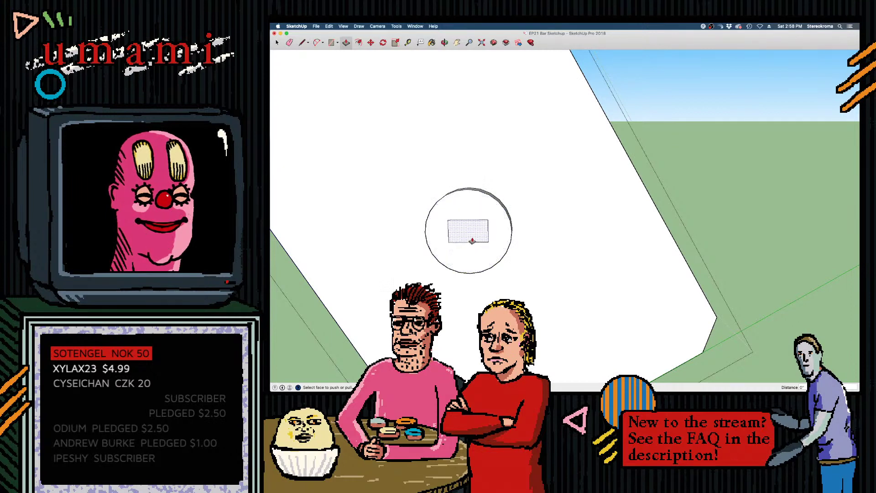
Extrude the small rectangle outward into a block with Push/Pull and raise the block's upper face
key("p")
left_click_drag(469, 231, 470, 238)
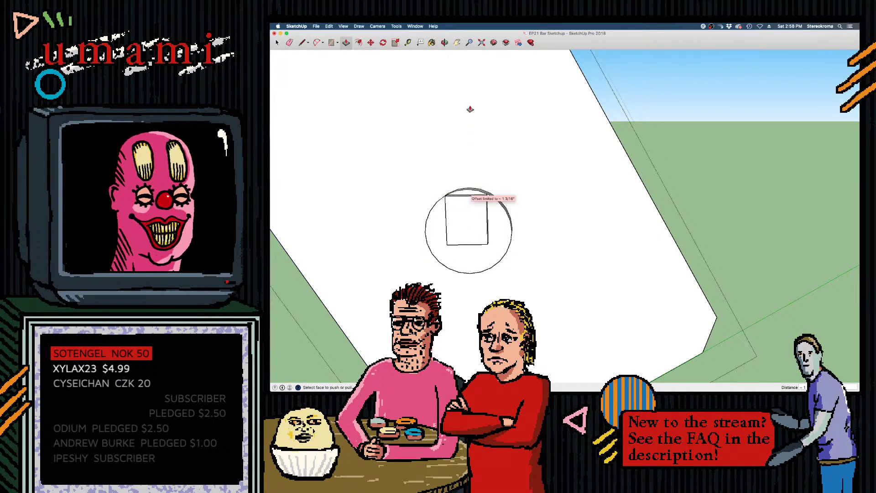
mouse_move(470, 108)
middle_mouse_down()
mouse_move(552, 253)
mouse_move(523, 267)
middle_mouse_up()
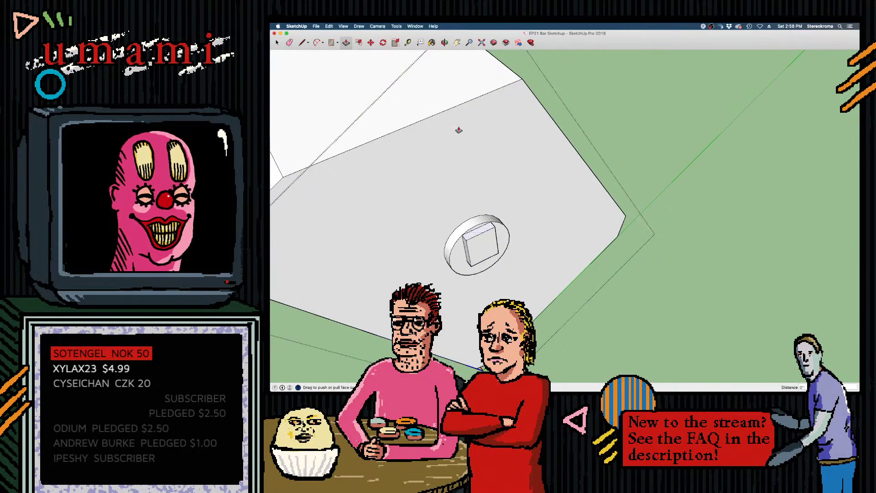
Adjust the block's height on the disc by pushing its upper face down and pulling it partway back up
left_click(476, 236)
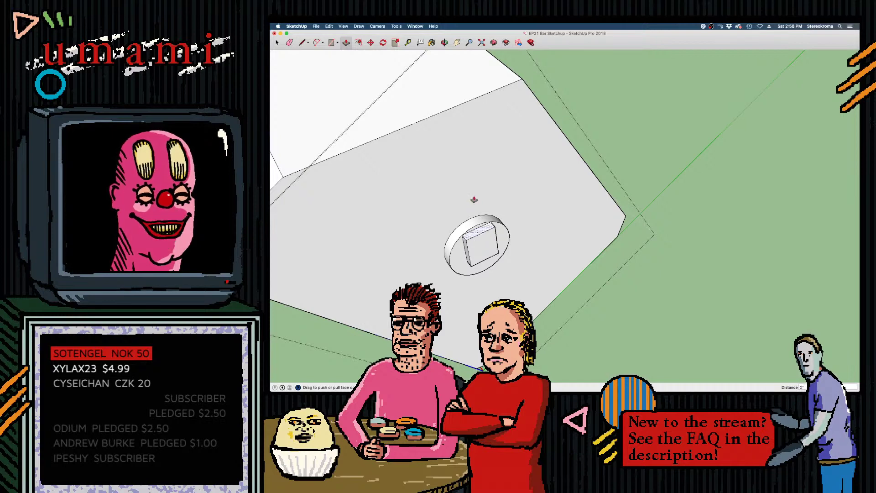
left_click(482, 250)
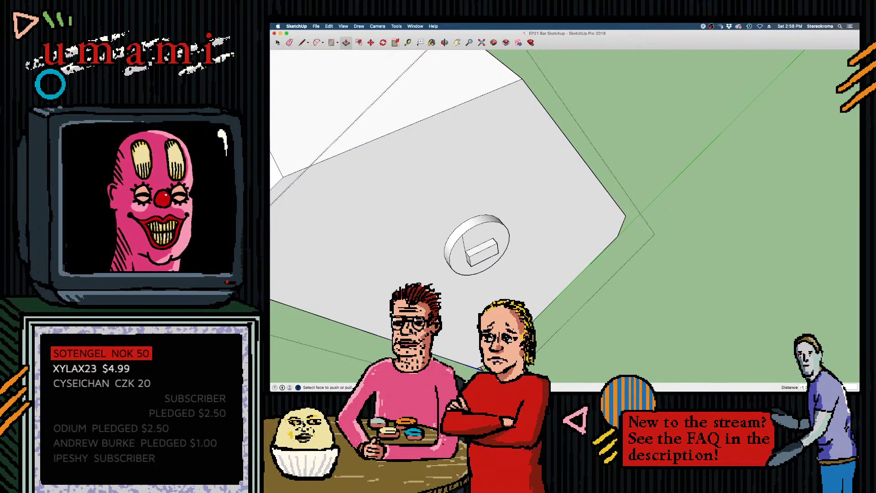
key("space")
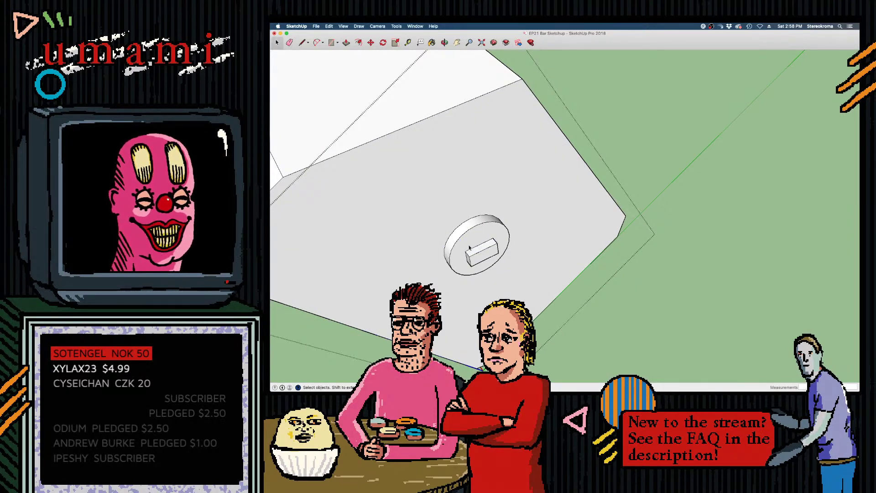
left_click(347, 42)
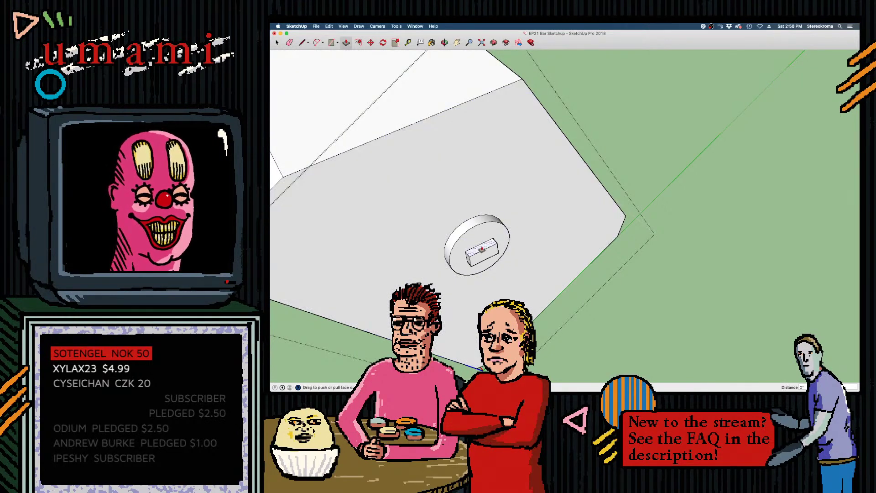
left_click(482, 250)
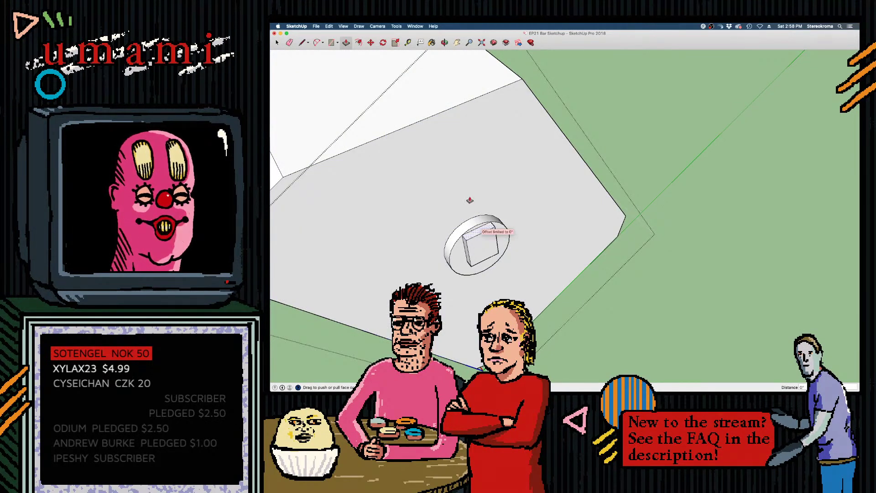
left_click(479, 234)
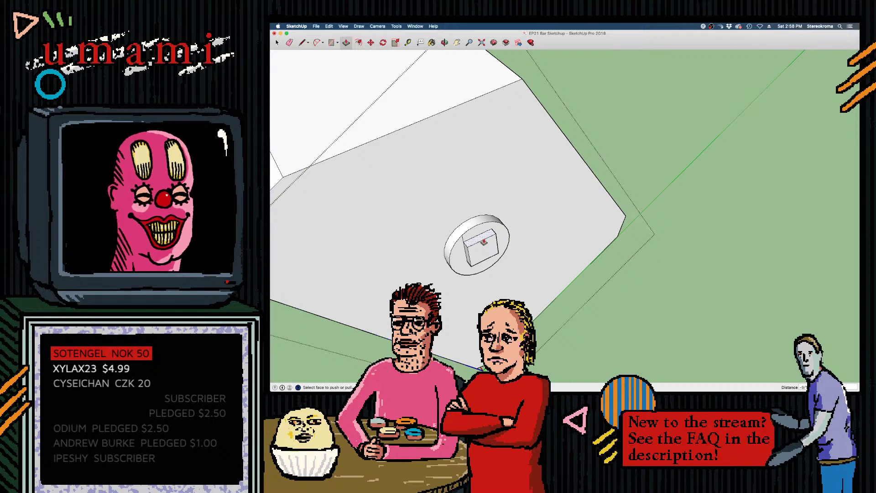
Lower the upper face of the small block on the mounting disc with Push/Pull
middle_click_drag(492, 220, 483, 192)
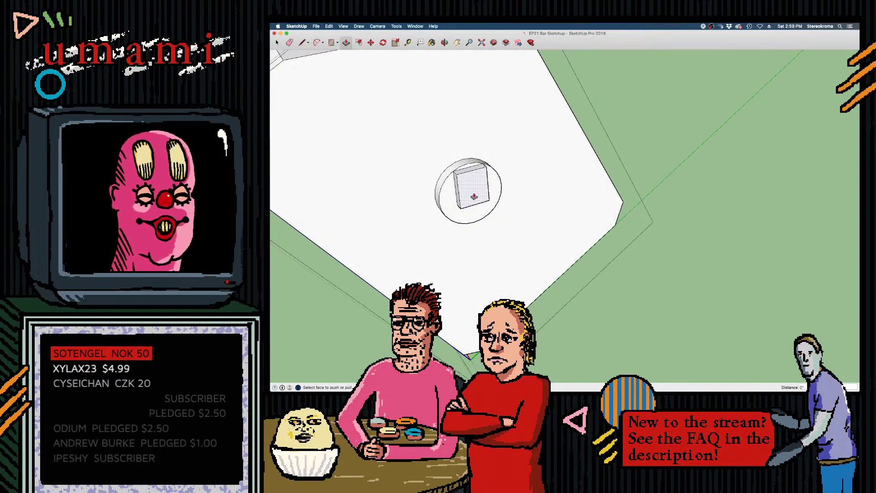
left_click(465, 173)
left_click(466, 189)
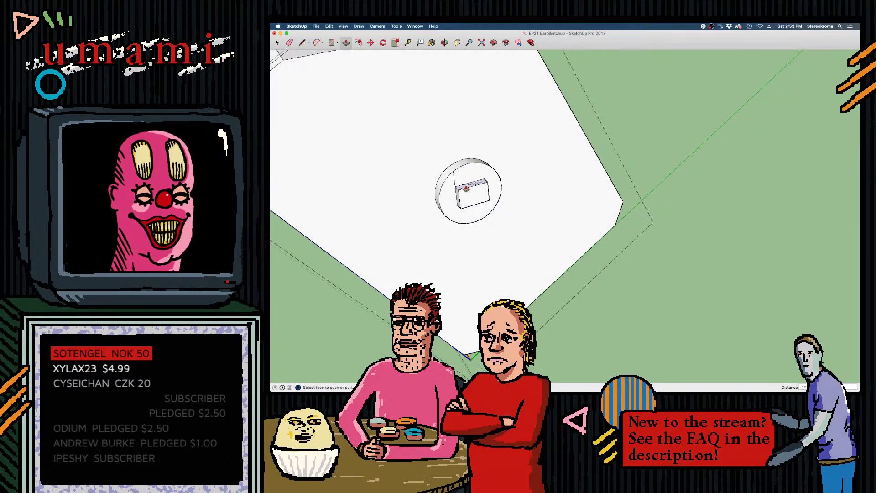
Offset the block's front outline inward and extend the block upward into a tall post beside the television
left_click(278, 43)
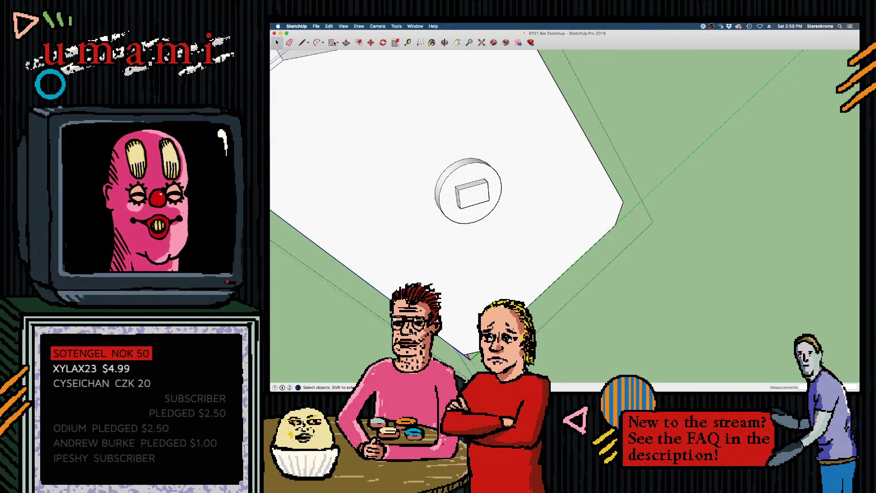
key("f")
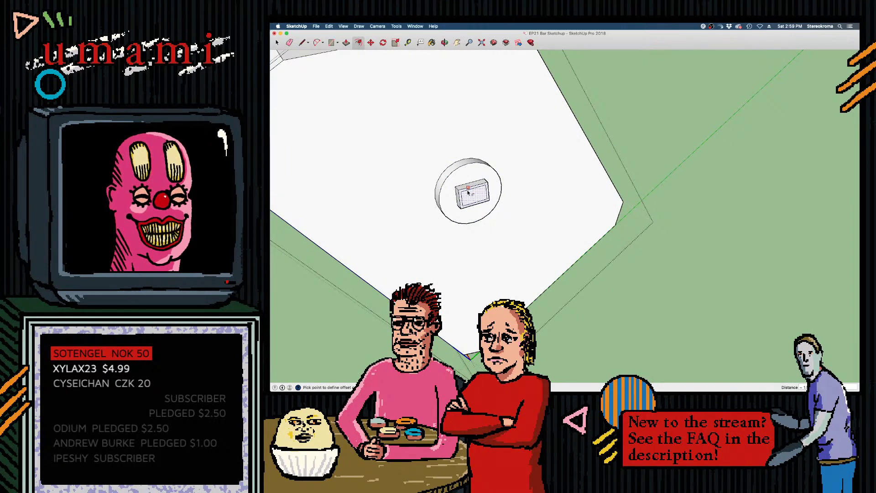
key("Escape")
left_click(347, 43)
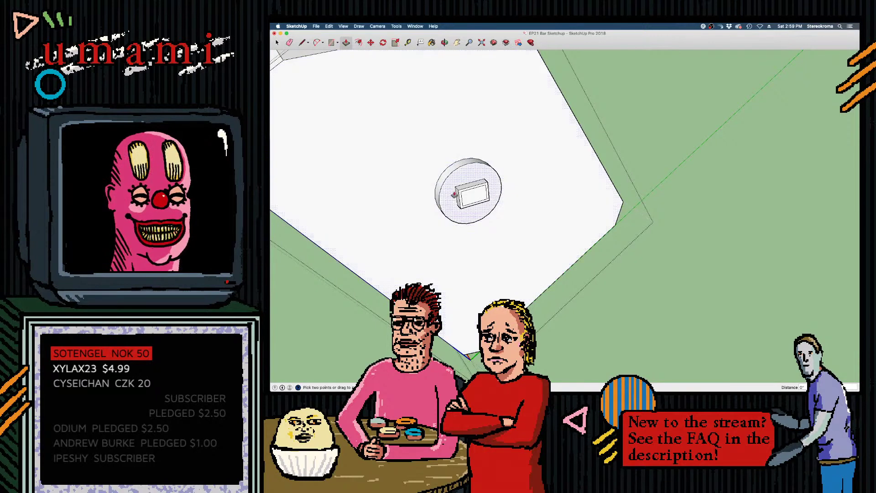
left_click_drag(475, 198, 471, 75)
middle_click_drag(471, 76, 558, 182)
scroll(565, 242, "down", 5)
left_click_drag(558, 171, 557, 82)
middle_click_drag(530, 210, 489, 186)
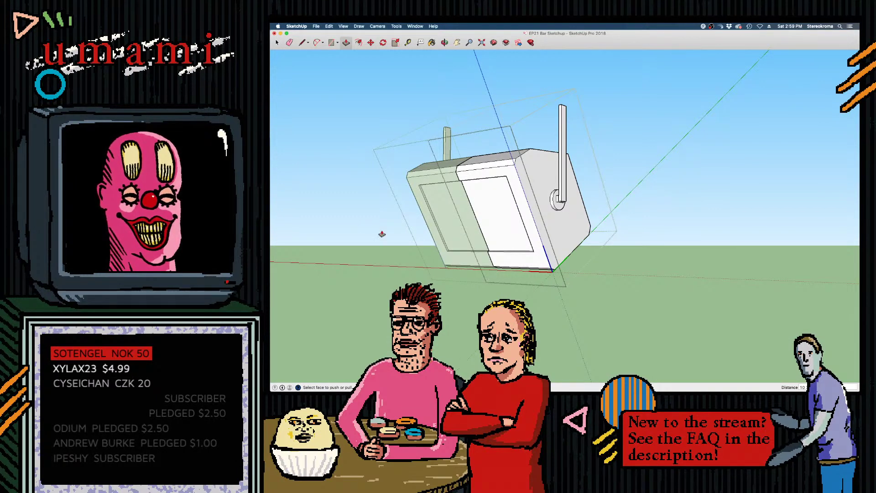
Shorten the side post by pushing its upper end face down closer to the television's top
mouse_move(382, 234)
middle_mouse_down()
mouse_move(669, 227)
mouse_move(409, 217)
mouse_move(544, 236)
mouse_move(575, 274)
mouse_move(645, 319)
mouse_move(642, 131)
mouse_move(609, 198)
mouse_move(628, 204)
mouse_move(561, 230)
middle_mouse_up()
scroll(617, 184, "up", 5)
key("p")
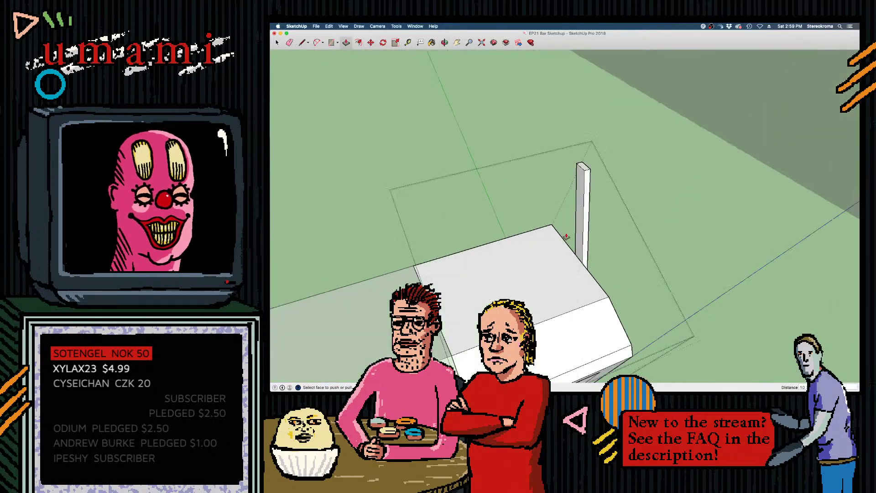
key("o")
left_click_drag(578, 214, 625, 182)
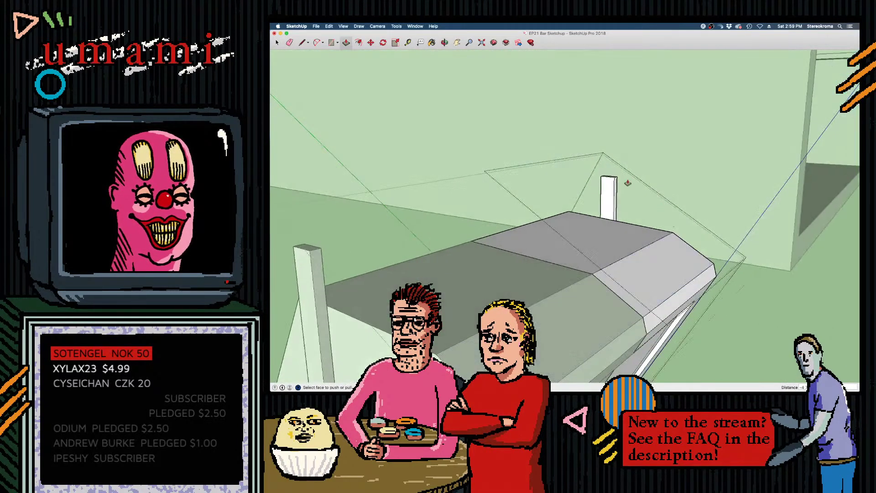
key("p")
scroll(610, 183, "up", 3)
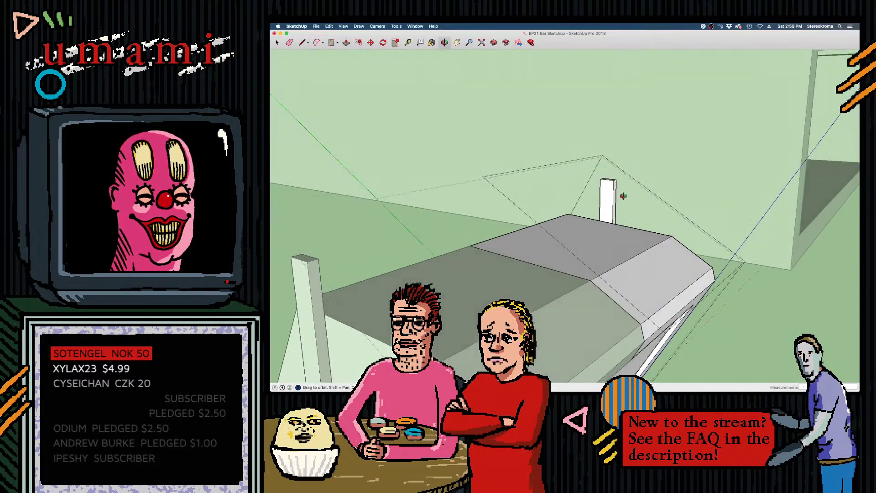
left_click_drag(553, 251, 422, 177)
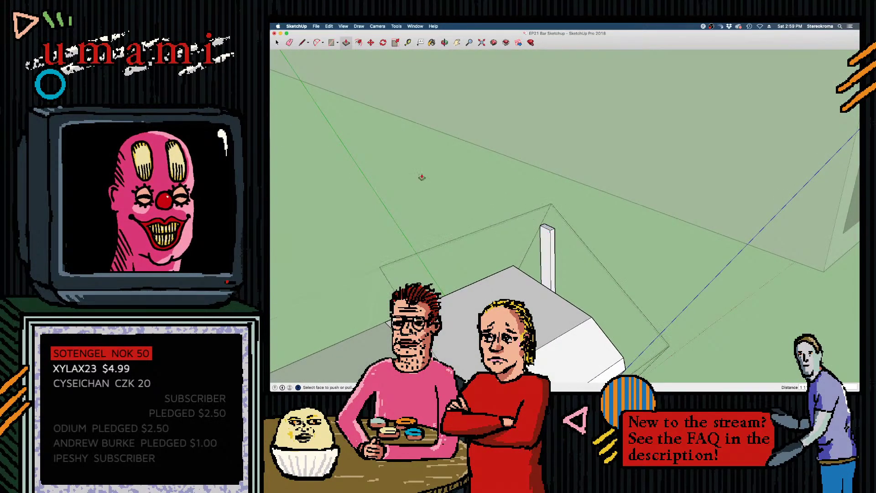
Draw a horizontal line across the post's inner face just below its upper end
left_click(302, 42)
left_click(541, 233)
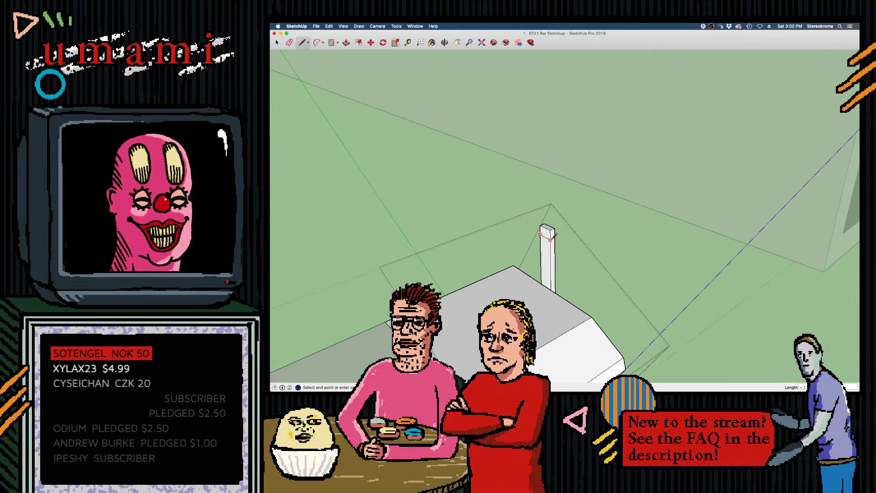
mouse_move(552, 232)
middle_mouse_down()
mouse_move(597, 215)
mouse_move(596, 228)
middle_mouse_up()
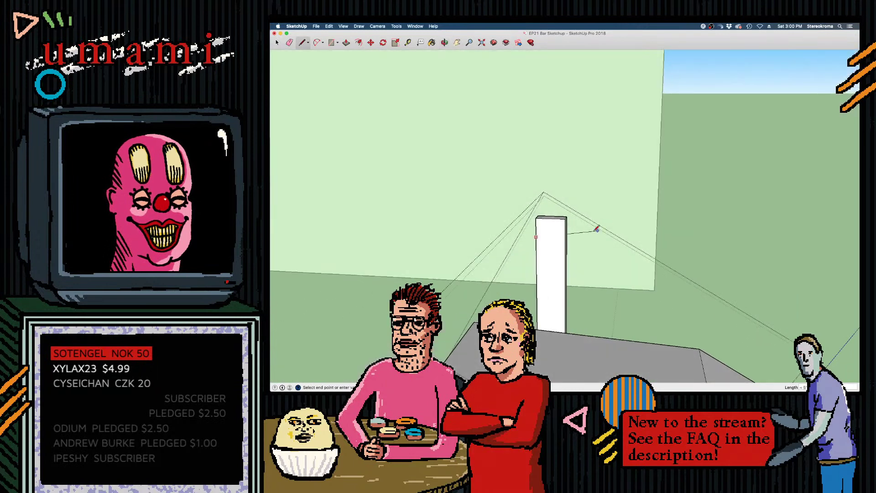
left_click(567, 237)
Extrude the small face at the post's upper end inward to the television's centre, forming a crossbar with the mirrored half
mouse_move(636, 265)
middle_mouse_down()
mouse_move(554, 259)
mouse_move(326, 279)
mouse_move(461, 255)
mouse_move(411, 267)
middle_mouse_up()
left_click(346, 43)
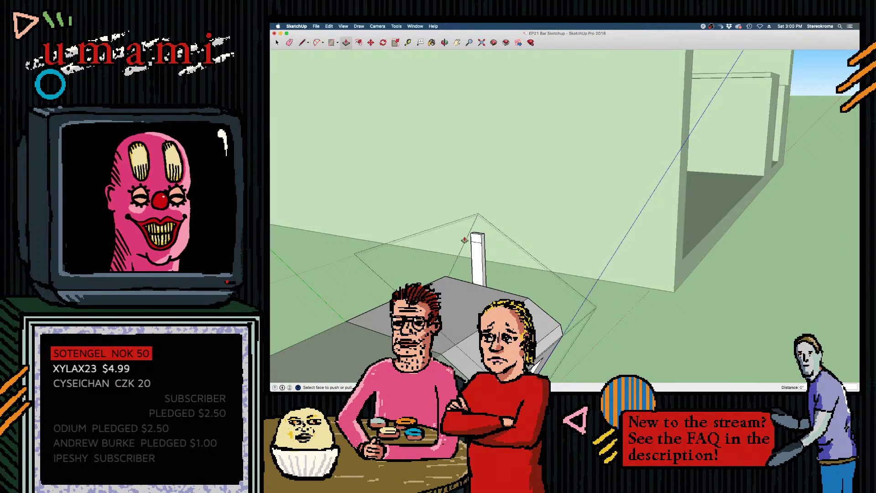
left_click_drag(477, 239, 372, 284)
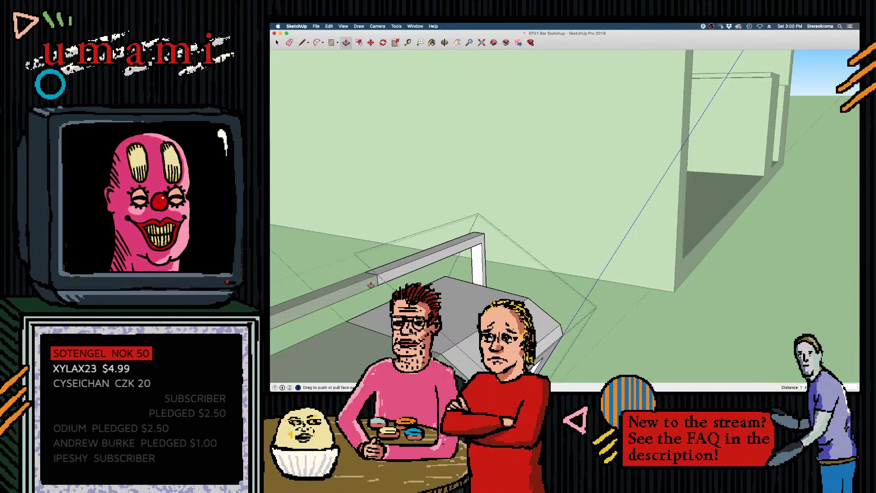
left_click_drag(371, 285, 371, 284)
middle_click_drag(457, 340, 284, 305)
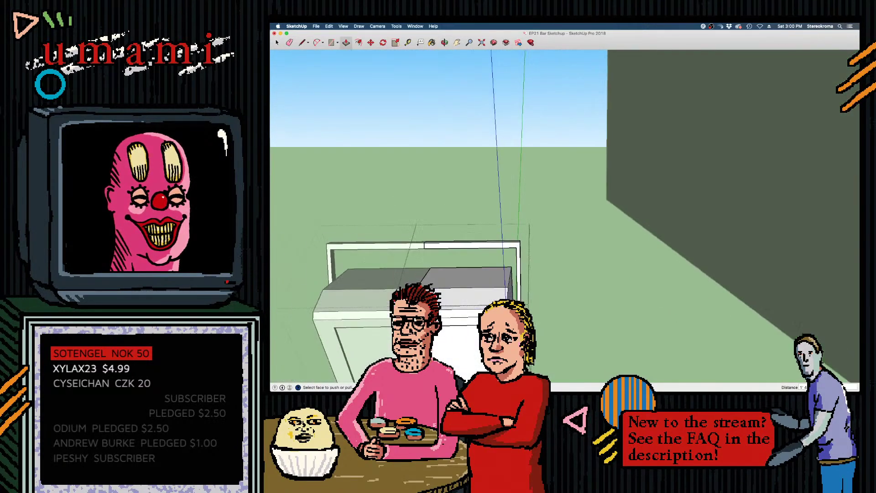
scroll(439, 338, "down", 3)
mouse_move(439, 339)
middle_mouse_down()
mouse_move(571, 234)
mouse_move(429, 270)
mouse_move(393, 292)
middle_mouse_up()
scroll(393, 254, "up", 3)
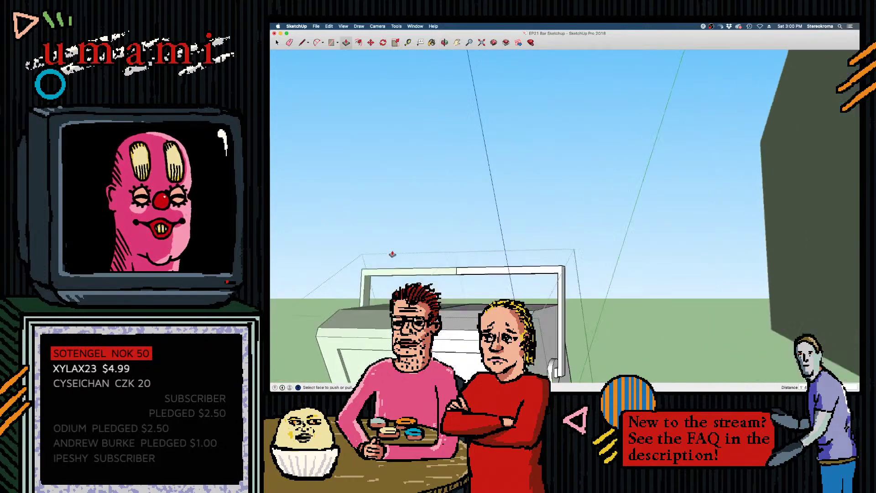
Draw a line across the crossbar's upper face near the centre to mark off a small end section
mouse_move(392, 254)
middle_mouse_down()
mouse_move(455, 280)
mouse_move(519, 181)
mouse_move(479, 137)
middle_mouse_up()
left_click(346, 42)
key("l")
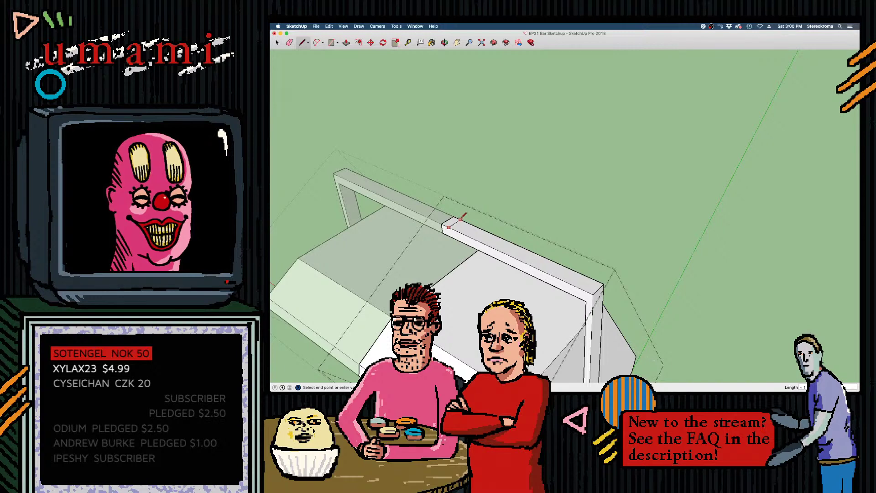
middle_click_drag(441, 219, 574, 293)
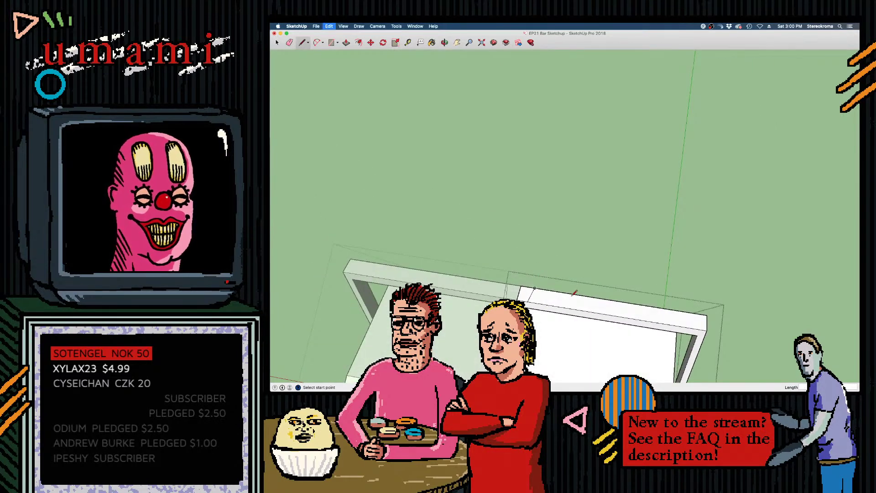
scroll(548, 298, "up", 3)
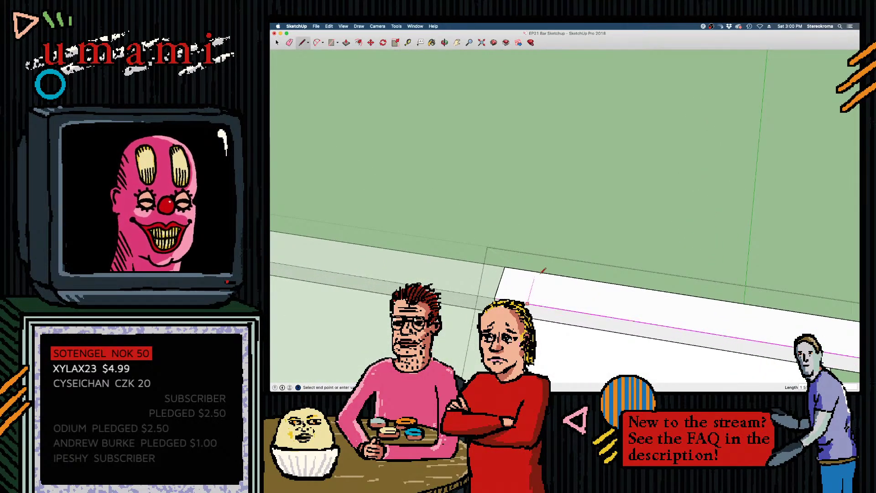
key("Escape")
middle_click_drag(538, 269, 504, 279)
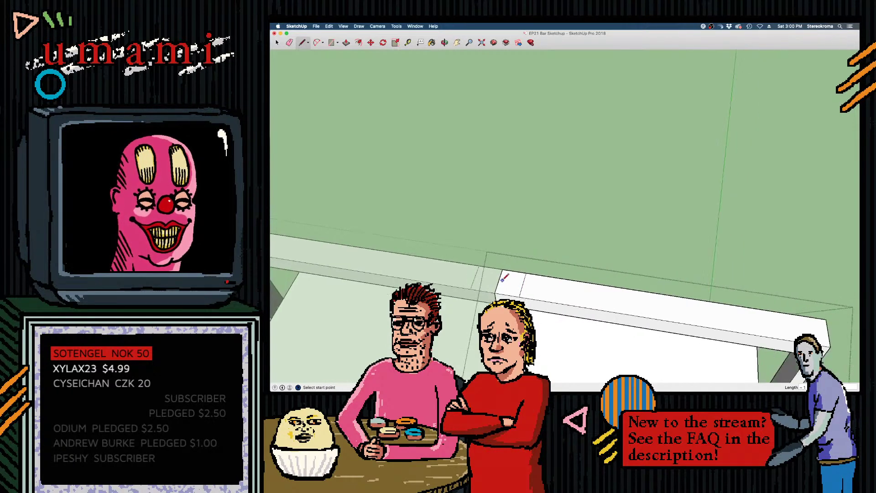
Extrude the marked-off centre section of the crossbar upward into a tall vertical hanging pole
scroll(512, 265, "down", 3)
mouse_move(525, 235)
middle_mouse_down()
mouse_move(536, 226)
mouse_move(505, 254)
mouse_move(480, 193)
middle_mouse_up()
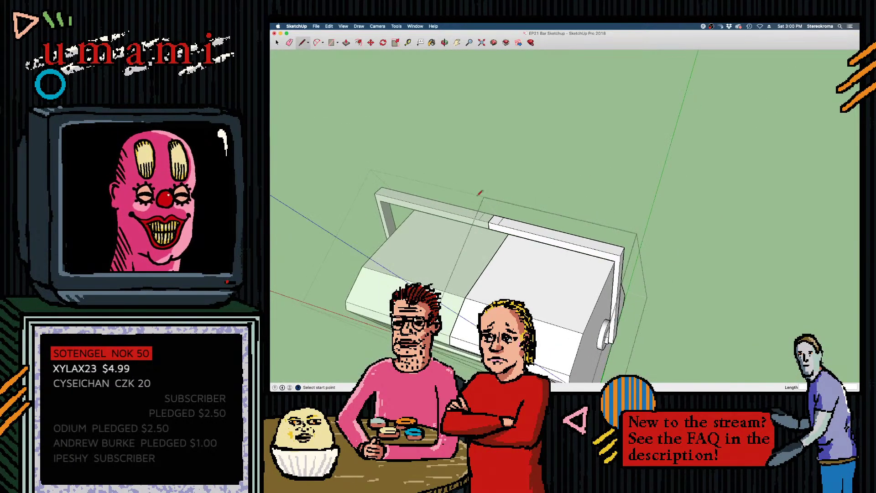
key("p")
left_click(498, 221)
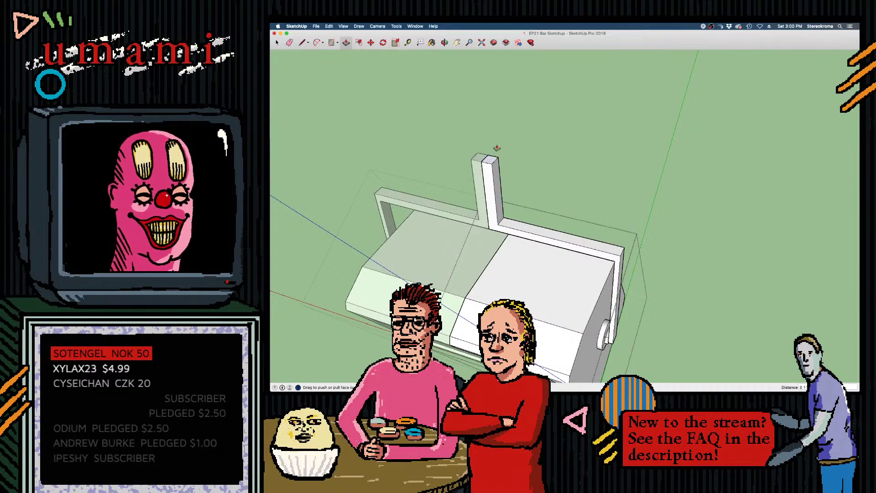
middle_click_drag(489, 191, 365, 229)
scroll(457, 246, "down", 5)
middle_click_drag(276, 232, 307, 250)
middle_click_drag(492, 303, 463, 341)
Leave component editing and select the whole television with its hanging bracket
key("space")
left_click(378, 90)
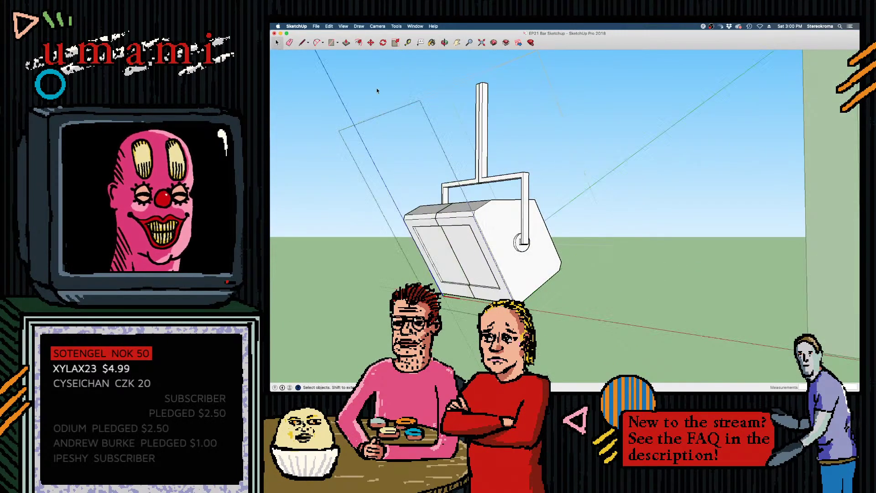
left_click(306, 103)
left_click(512, 267)
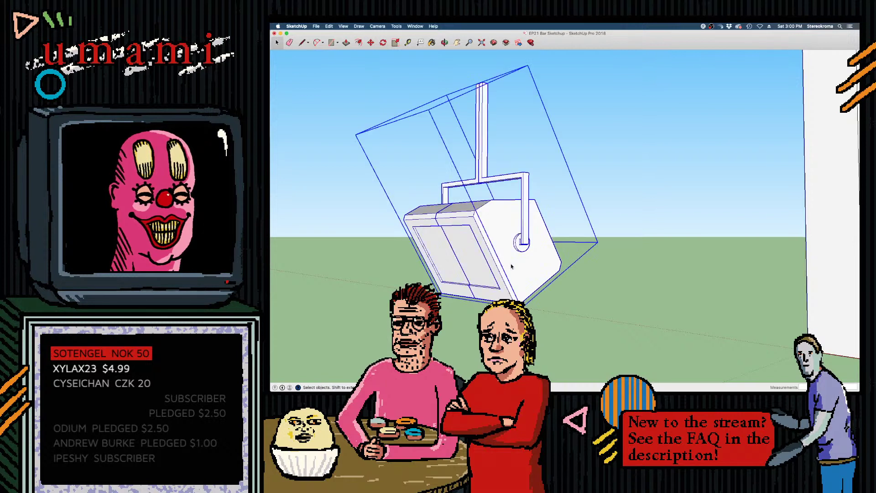
Save the bar model and clear the television selection
left_click(329, 26)
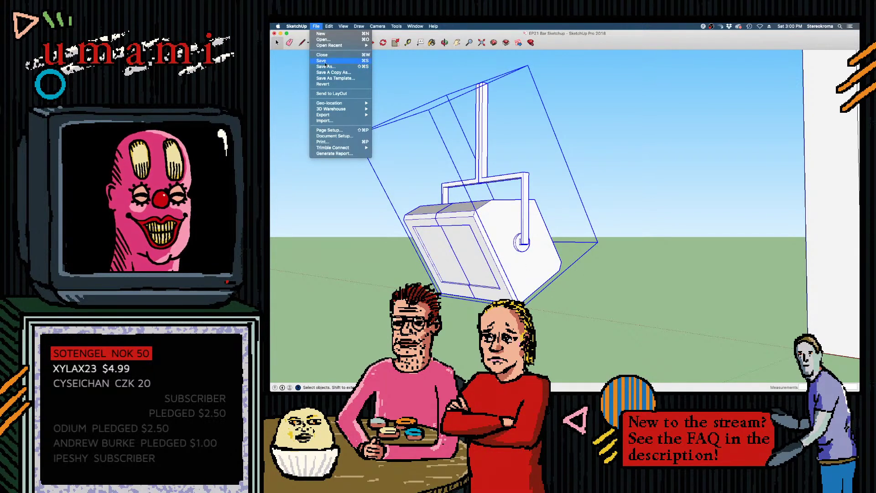
left_click(346, 66)
left_click(365, 240)
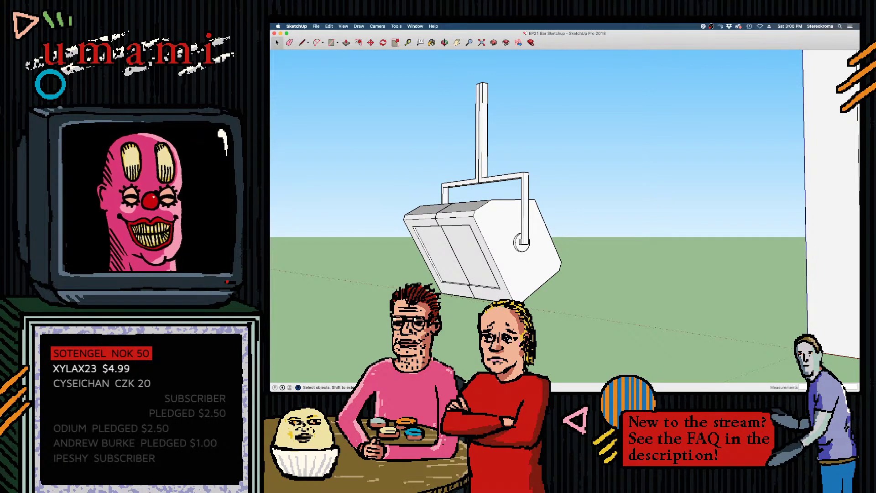
key("super+Tab")
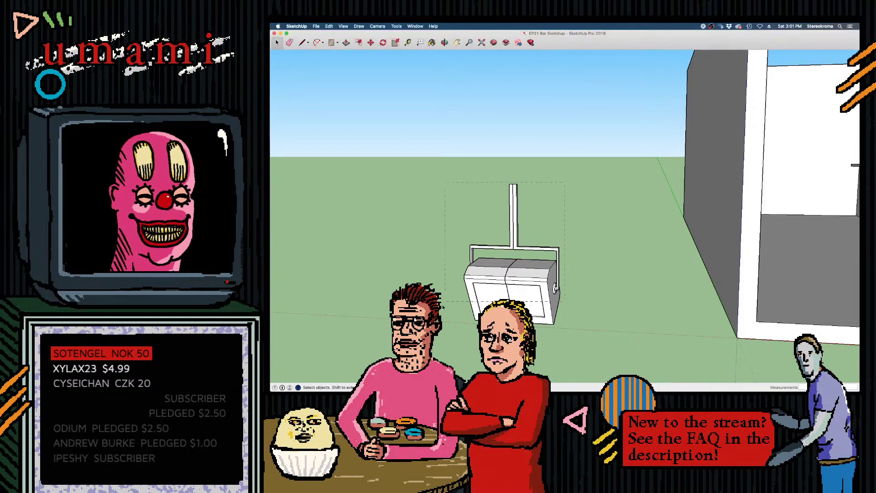
Explode the television component and its two nested halves, and select all connected geometry to check that they are joined
left_click(498, 256)
right_click(498, 250)
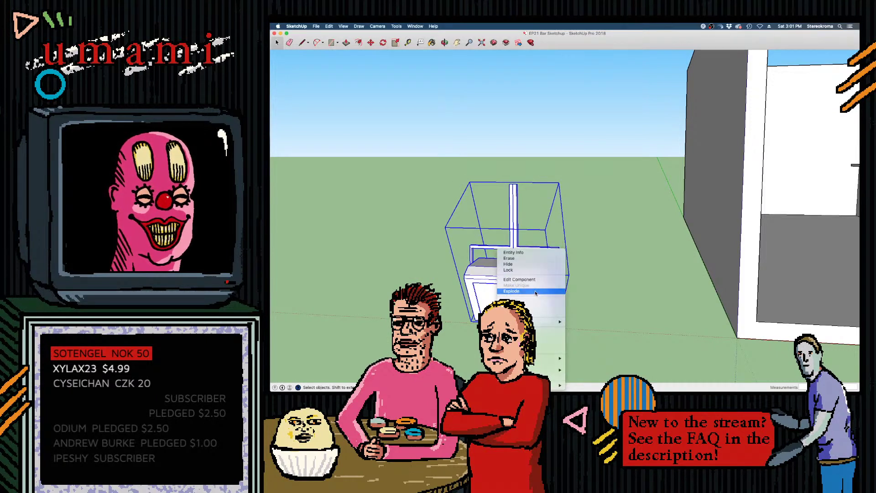
left_click(536, 292)
right_click(517, 272)
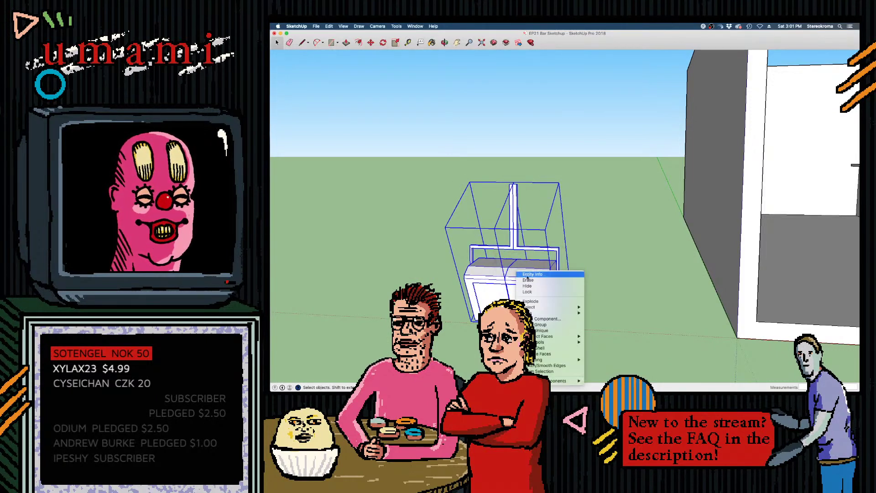
left_click(530, 301)
left_click(568, 208)
triple_click(515, 214)
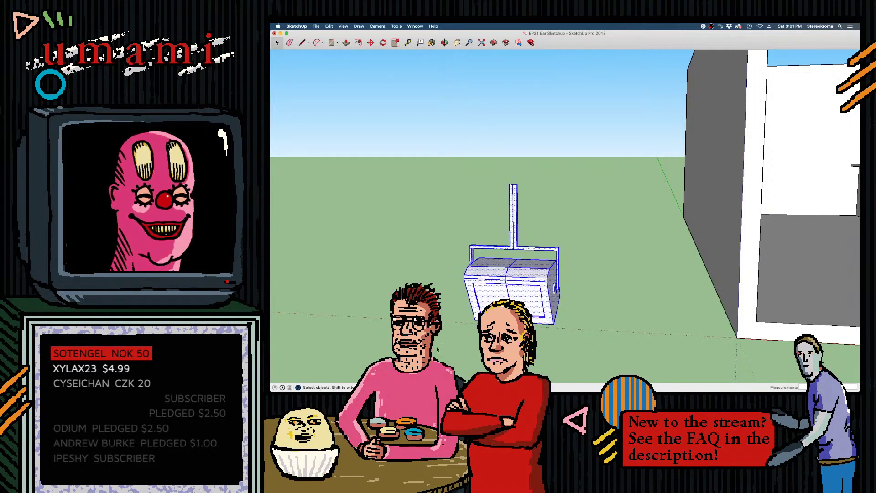
left_click(540, 222)
Delete the centre seam lines along the television's upper bevel, front frame and recessed screen
scroll(531, 256, "up", 5)
scroll(531, 256, "up", 2)
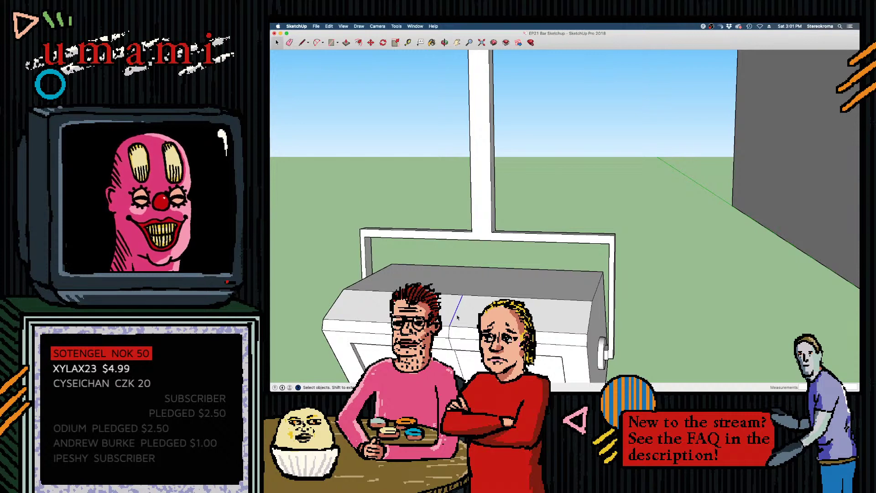
middle_click_drag(458, 362, 463, 203)
scroll(463, 204, "up", 4)
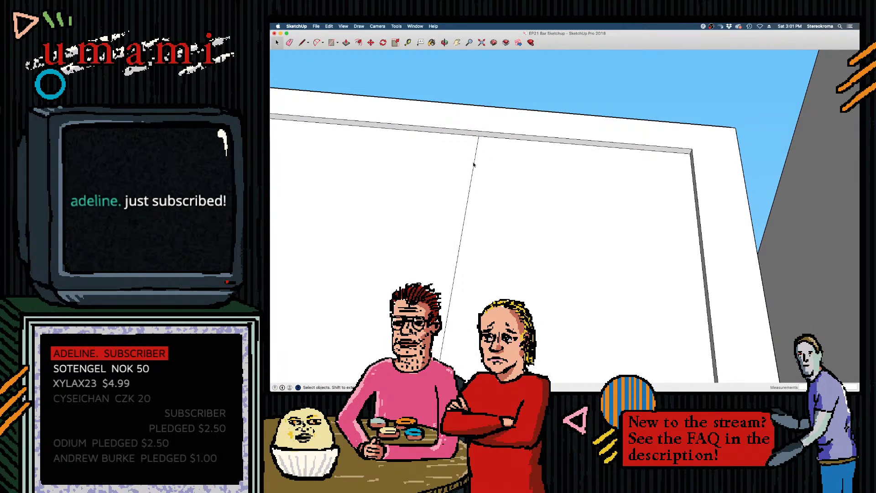
left_click(474, 164)
key("Delete")
scroll(470, 202, "down", 5)
middle_click_drag(469, 203, 473, 347)
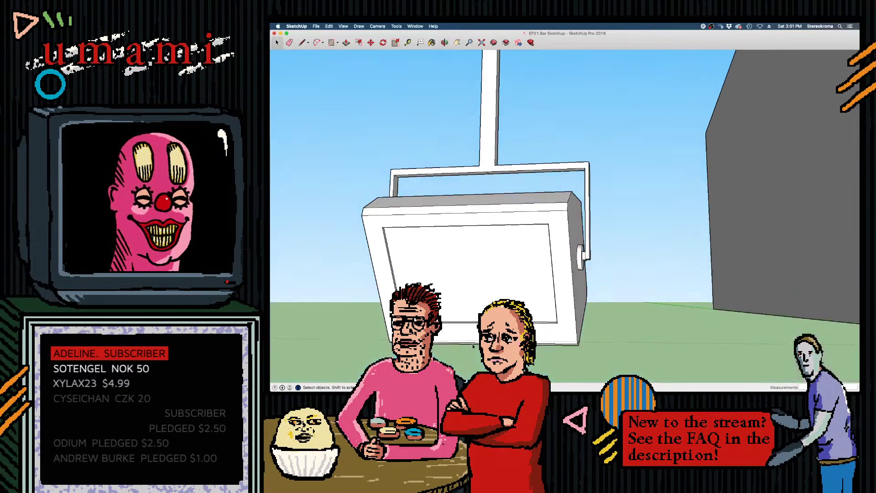
Delete the remaining centre seam lines on the television's lower front bevel and outer casing
scroll(473, 346, "up", 6)
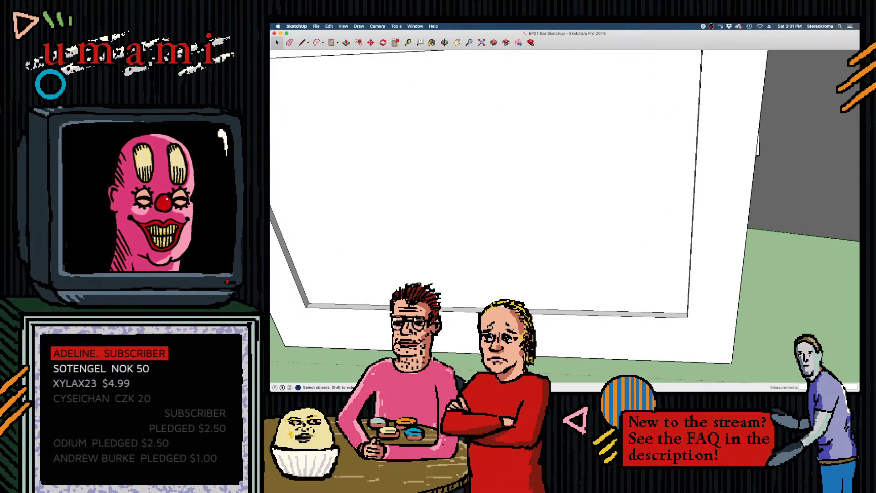
middle_click_drag(474, 347, 514, 181)
left_click(483, 297)
left_click(482, 301)
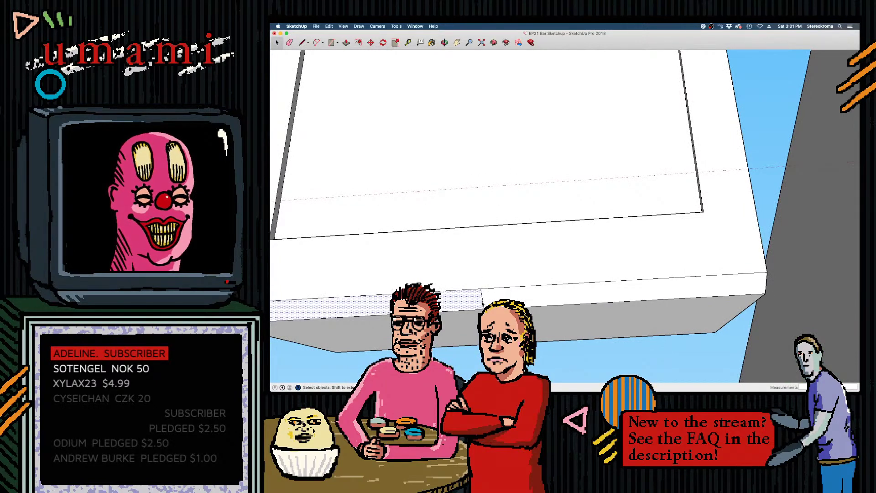
left_click(483, 303)
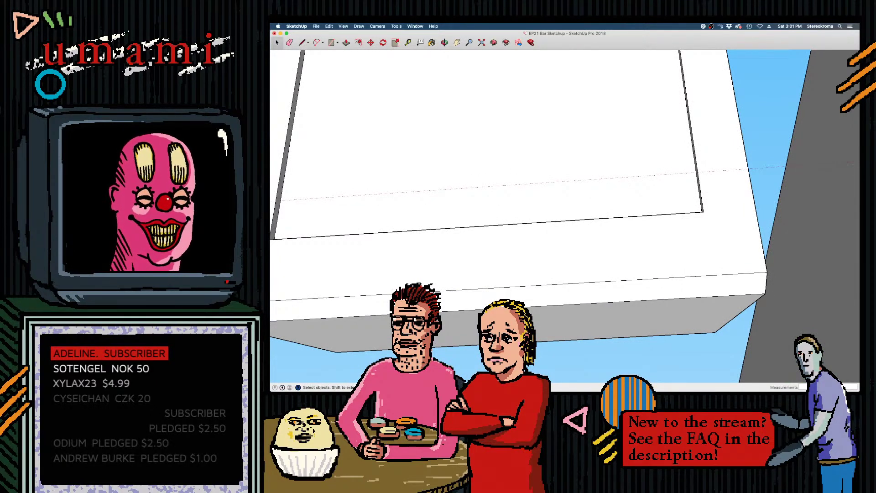
middle_click_drag(566, 347, 638, 301)
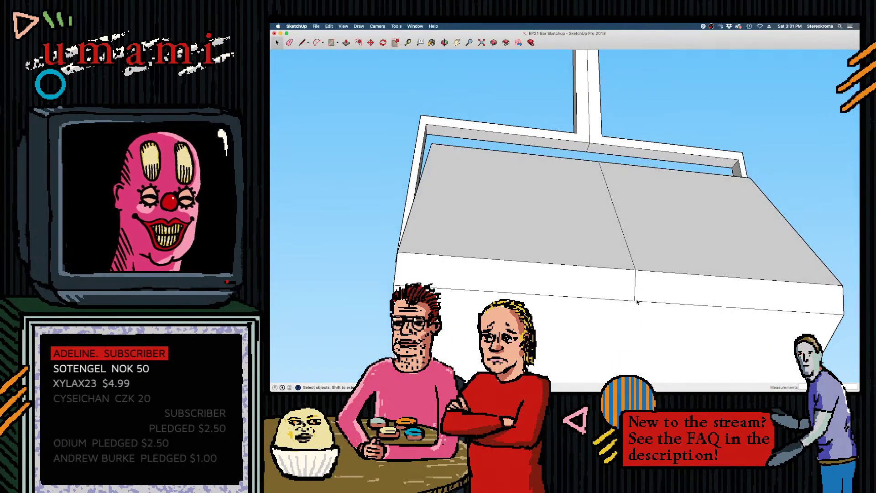
left_click(629, 244)
middle_click_drag(629, 244, 648, 198)
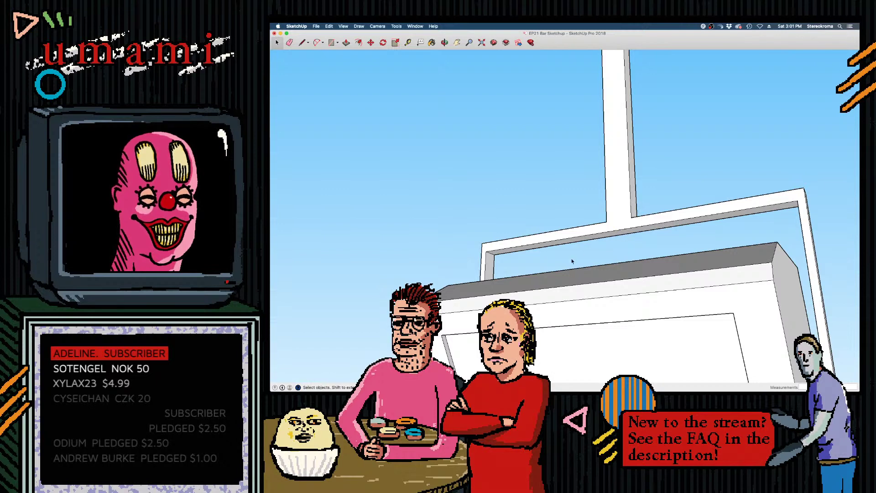
middle_click_drag(572, 261, 390, 250)
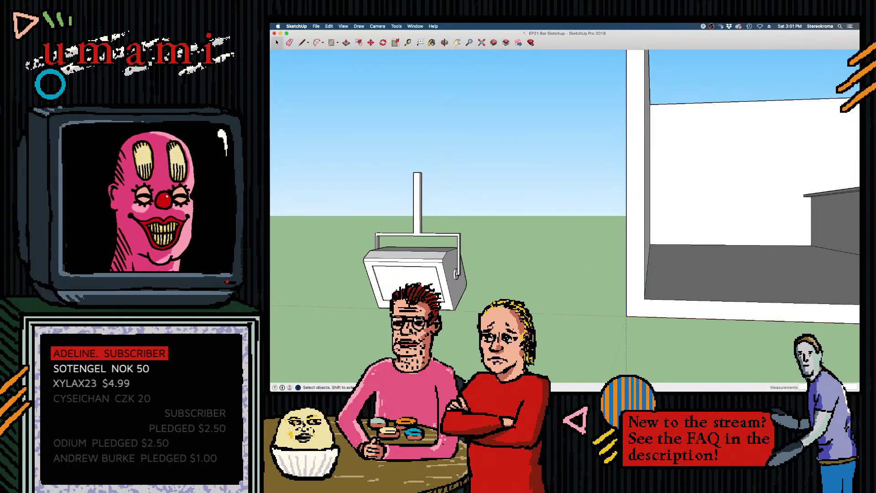
Make the whole television with its bracket and pole a component named Television, replacing the existing definition of that name
left_click(415, 223)
right_click(397, 283)
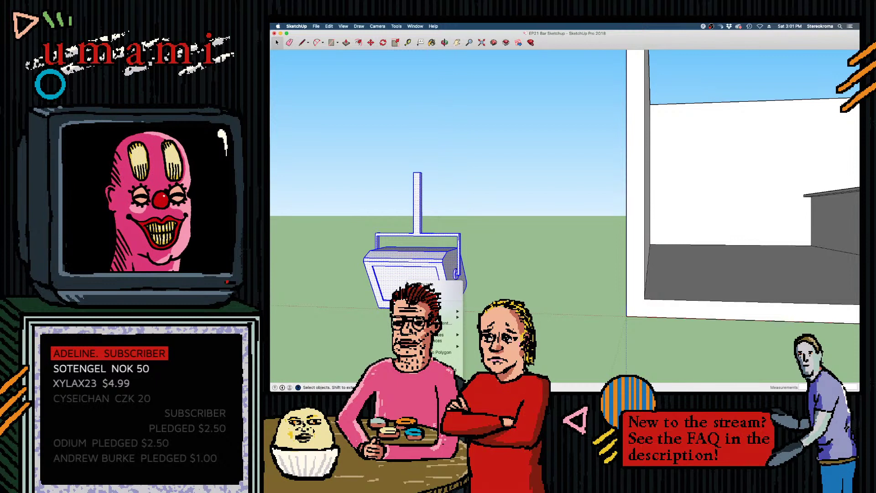
left_click(452, 323)
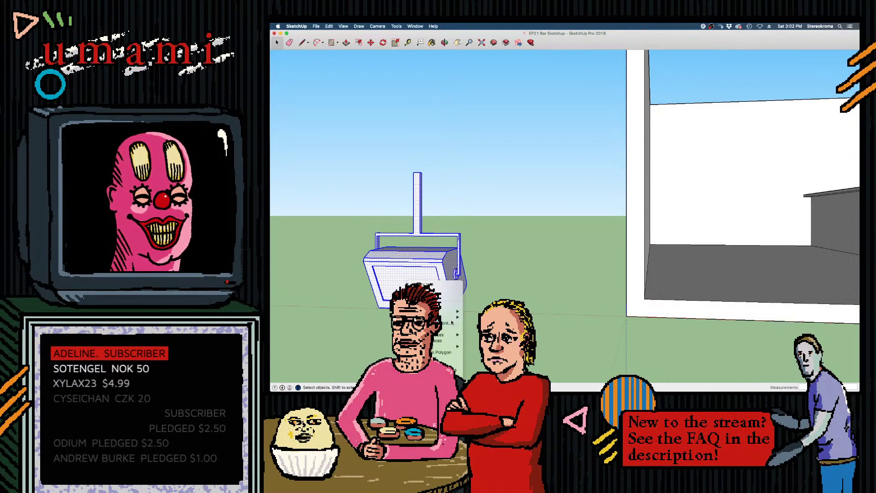
type("Television")
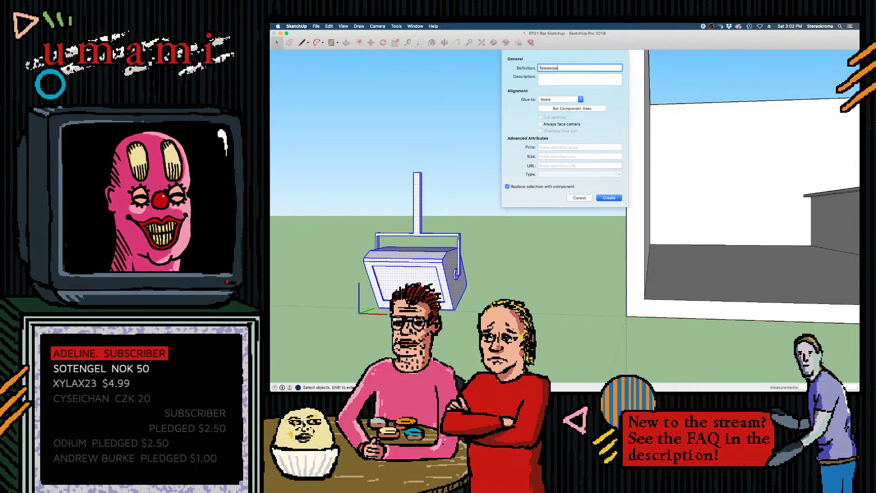
key("Return")
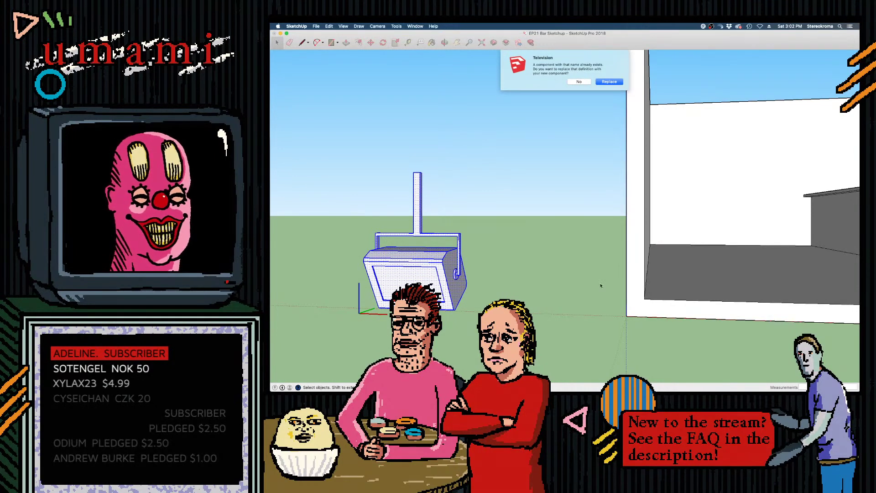
left_click(609, 82)
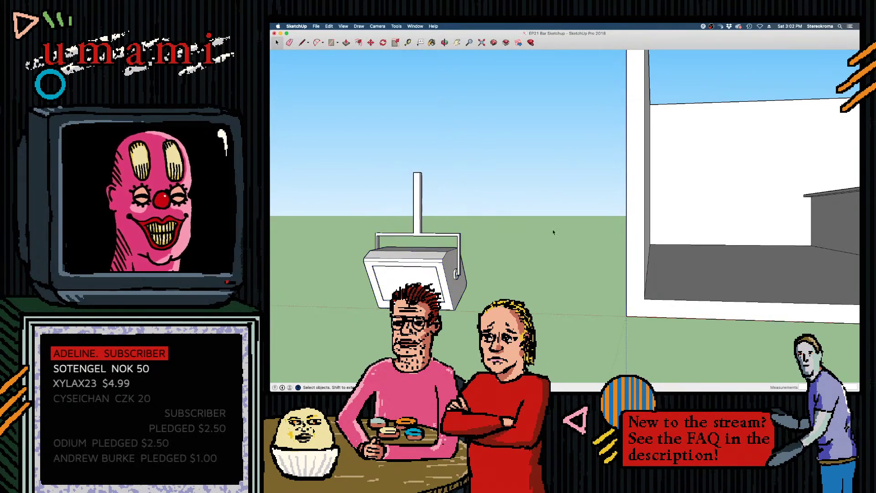
mouse_move(554, 231)
middle_mouse_down()
mouse_move(573, 245)
mouse_move(603, 341)
mouse_move(596, 292)
mouse_move(602, 160)
middle_mouse_up()
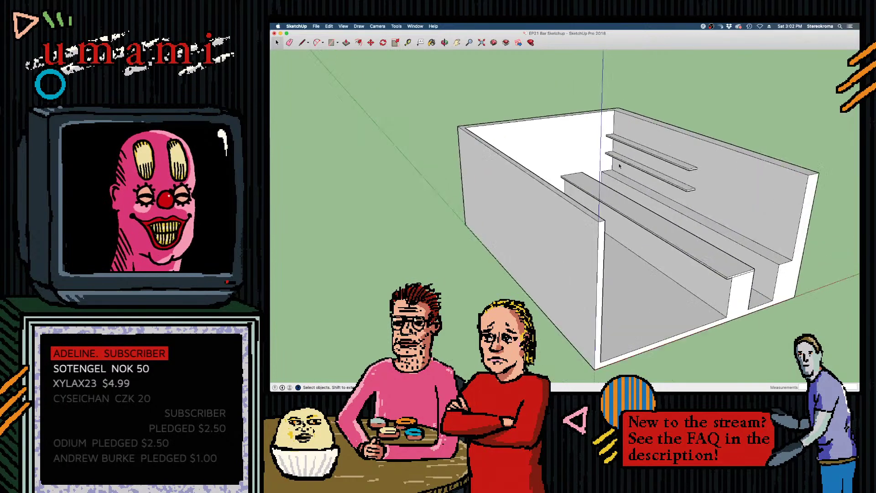
scroll(601, 160, "up", 8)
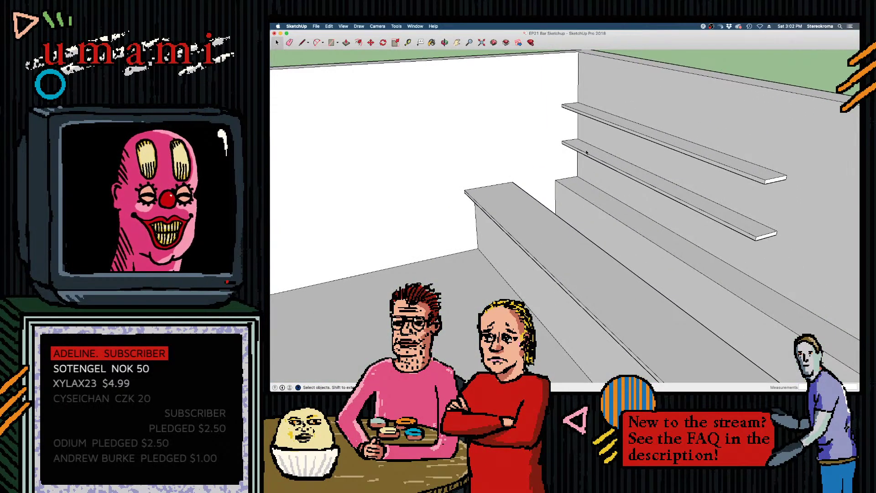